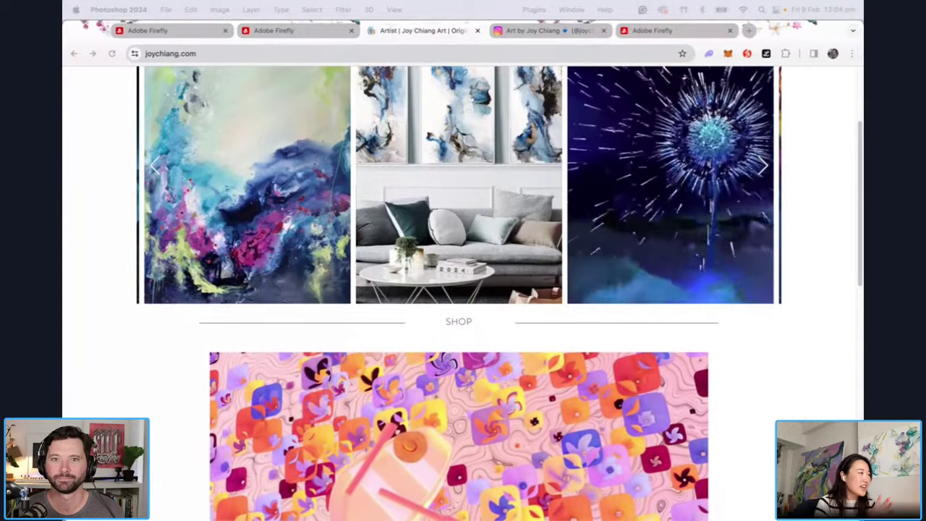
Step: Move the 0001-0799.mov QuickTime window over the gallery page, play it, then close it
{"action": "left_click_drag", "start_coordinate": [571, 44], "coordinate": [410, 107]}
{"action": "left_click", "coordinate": [410, 332]}
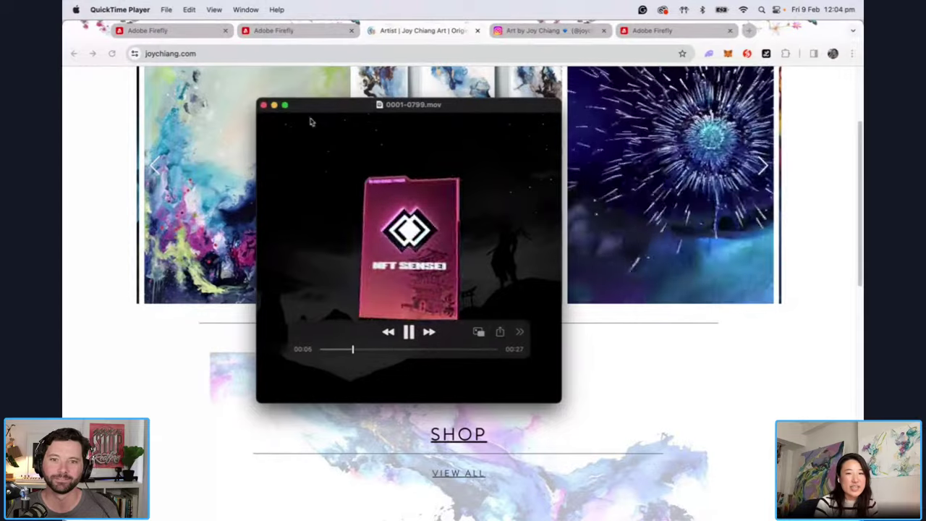
{"action": "left_click", "coordinate": [265, 104]}
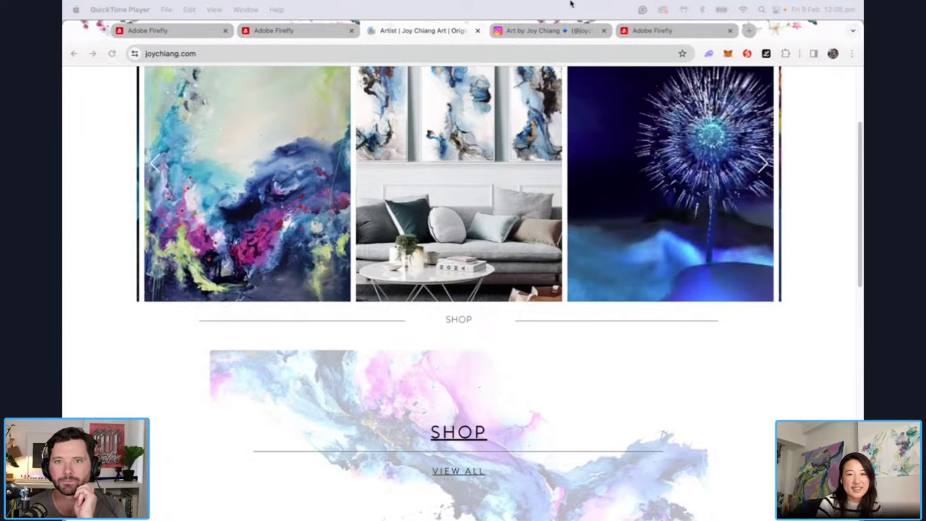
Step: Switch to the artist's Instagram profile and scroll through the post grid
{"action": "left_click", "coordinate": [508, 32]}
{"action": "scroll", "coordinate": [825, 333], "scroll_direction": "down", "scroll_amount": 10}
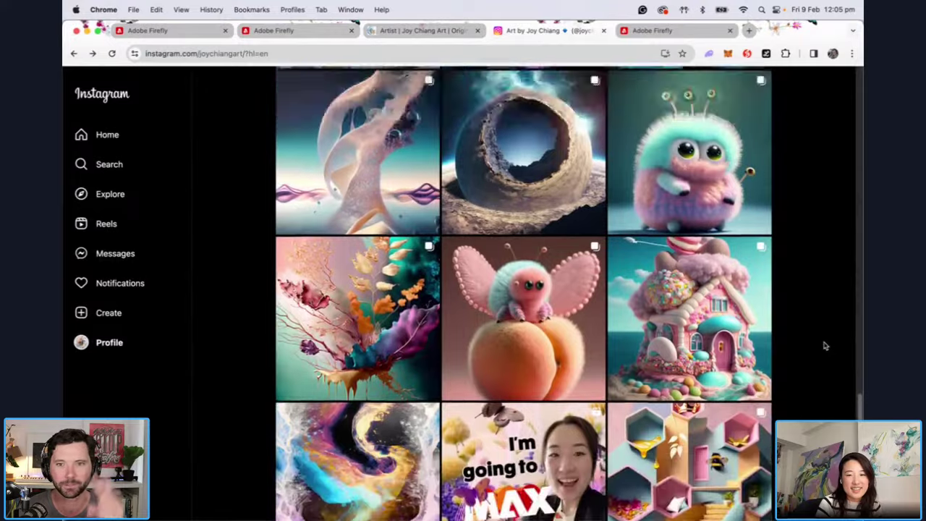
{"action": "scroll", "coordinate": [824, 344], "scroll_direction": "up", "scroll_amount": 4}
{"action": "scroll", "coordinate": [823, 345], "scroll_direction": "up", "scroll_amount": 3}
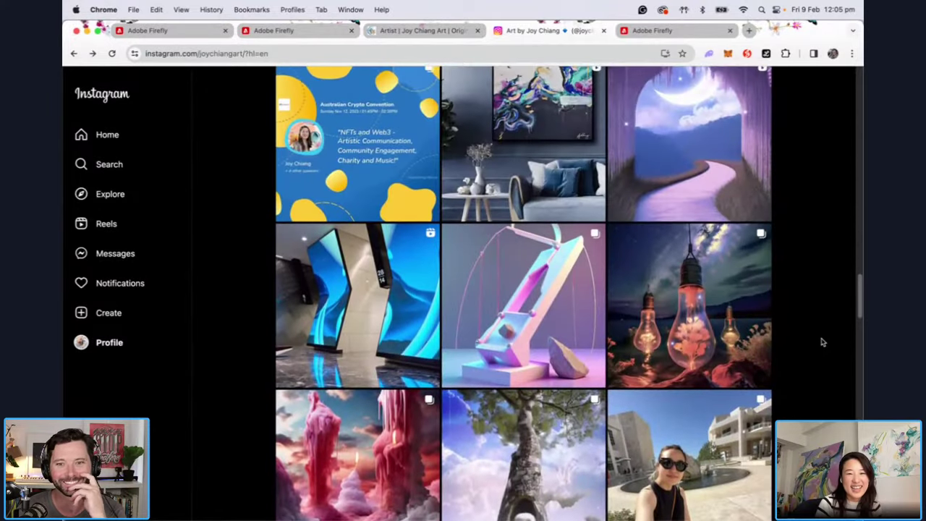
{"action": "scroll", "coordinate": [821, 341], "scroll_direction": "up", "scroll_amount": 5}
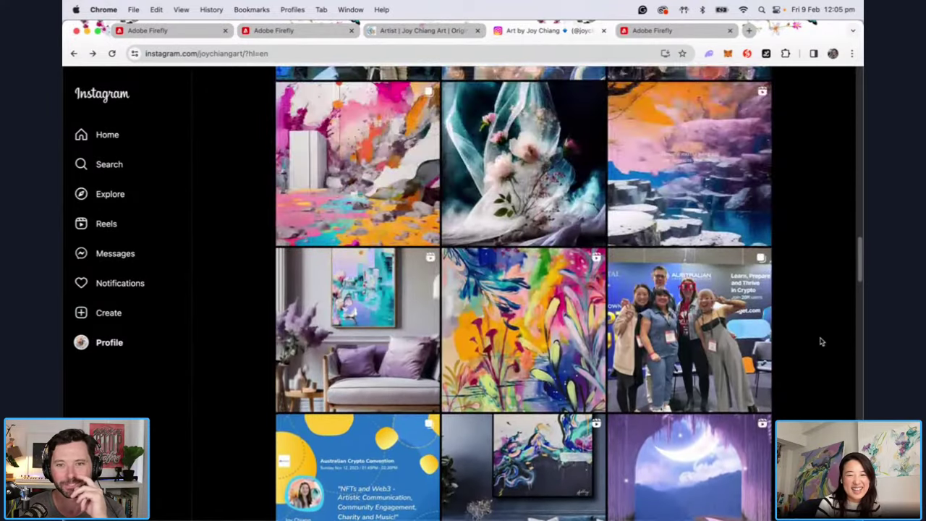
Step: Open and close the floral painting post and the fairy florals post
{"action": "left_click", "coordinate": [562, 362]}
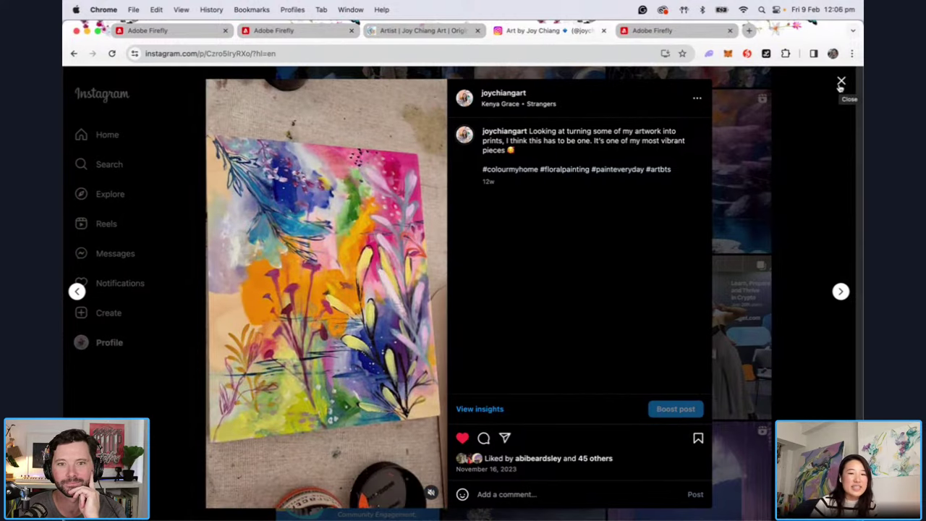
{"action": "left_click", "coordinate": [810, 155]}
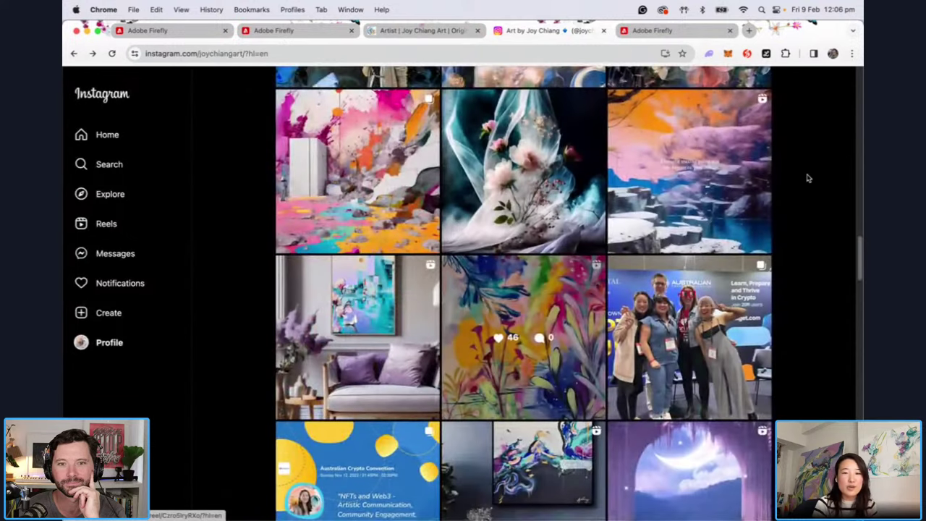
{"action": "left_click", "coordinate": [520, 254]}
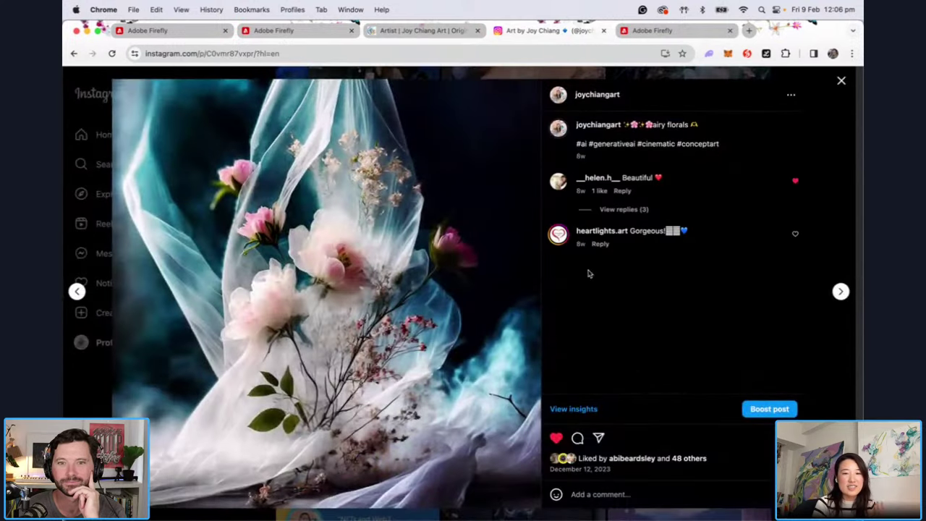
{"action": "left_click", "coordinate": [842, 83]}
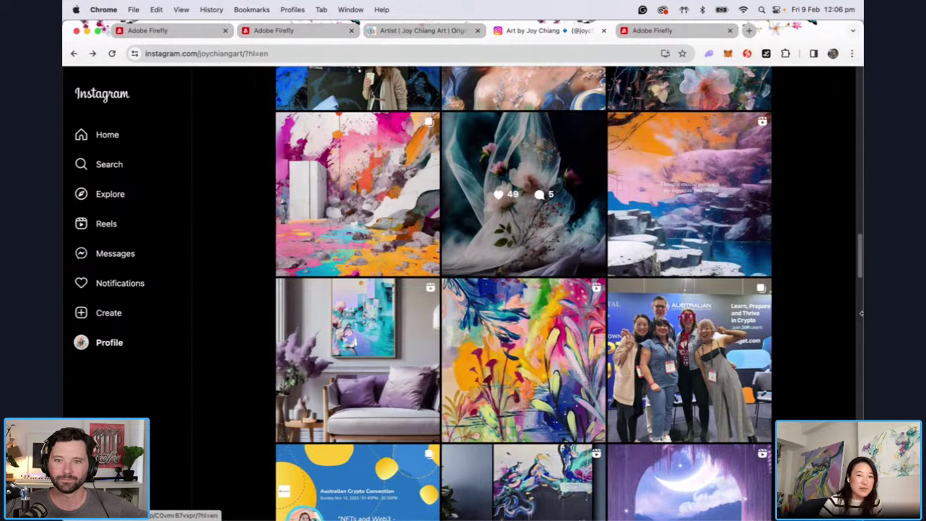
Step: Scroll the grid back up to the Shanghai dragon artworks and minimize Chrome
{"action": "scroll", "coordinate": [829, 304], "scroll_direction": "up", "scroll_amount": 2}
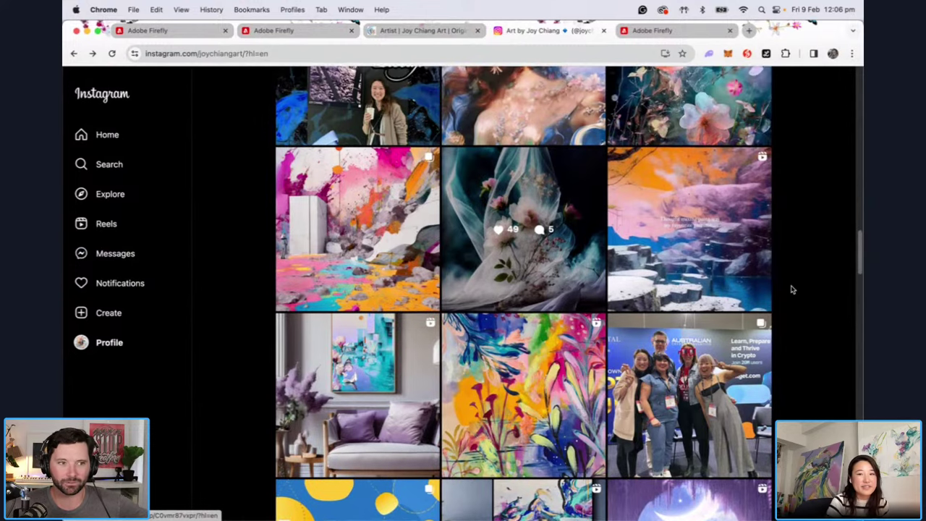
{"action": "scroll", "coordinate": [791, 292], "scroll_direction": "up", "scroll_amount": 5}
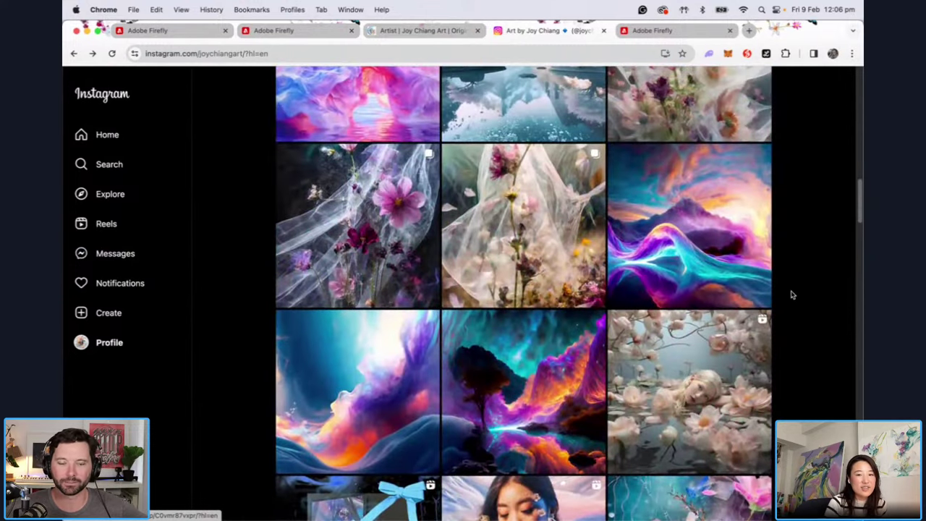
{"action": "scroll", "coordinate": [780, 286], "scroll_direction": "up", "scroll_amount": 3}
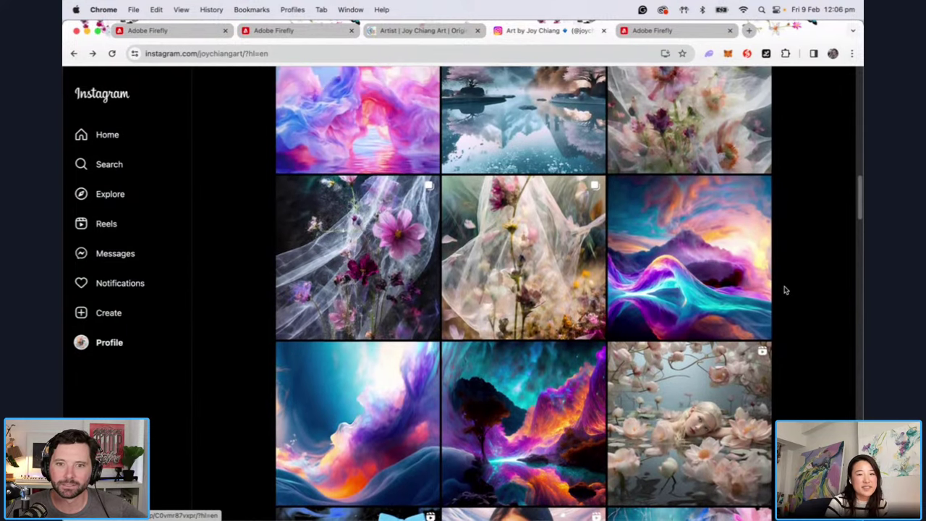
{"action": "scroll", "coordinate": [785, 290], "scroll_direction": "up", "scroll_amount": 4}
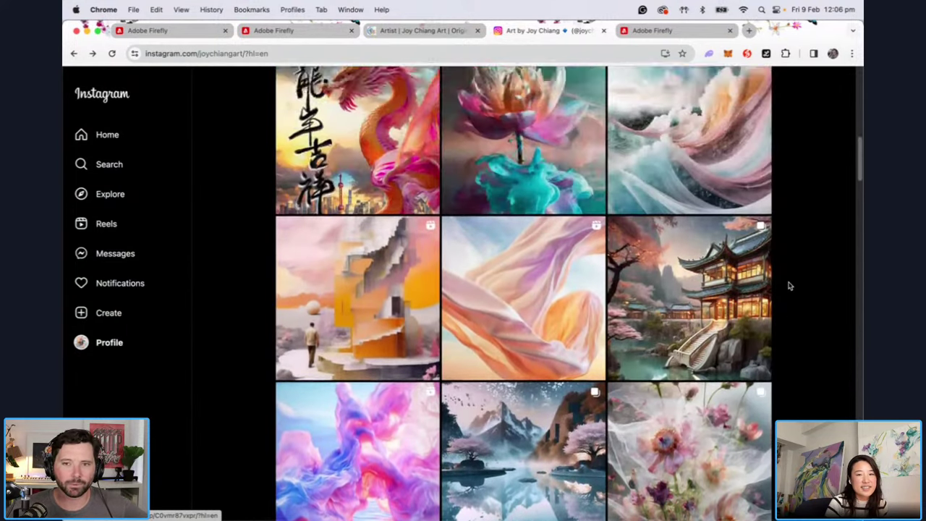
{"action": "scroll", "coordinate": [789, 286], "scroll_direction": "up", "scroll_amount": 3}
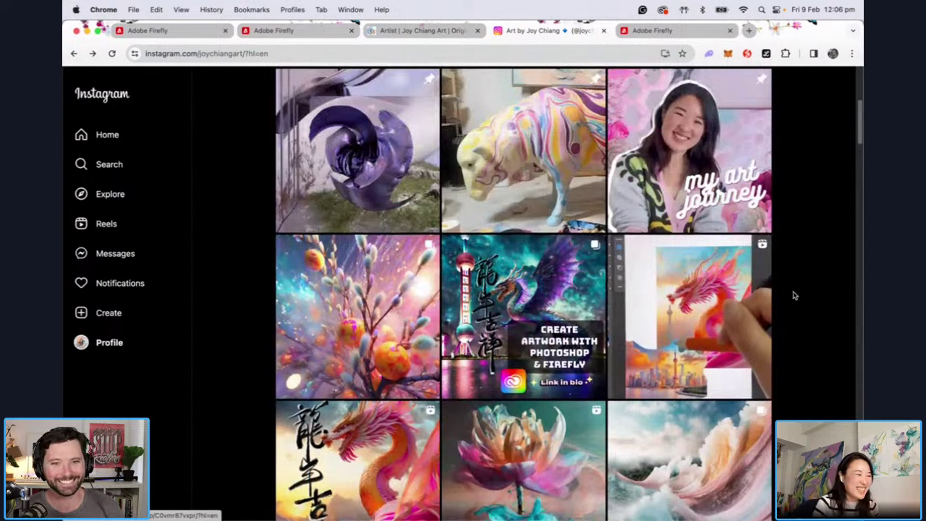
{"action": "left_click", "coordinate": [87, 31]}
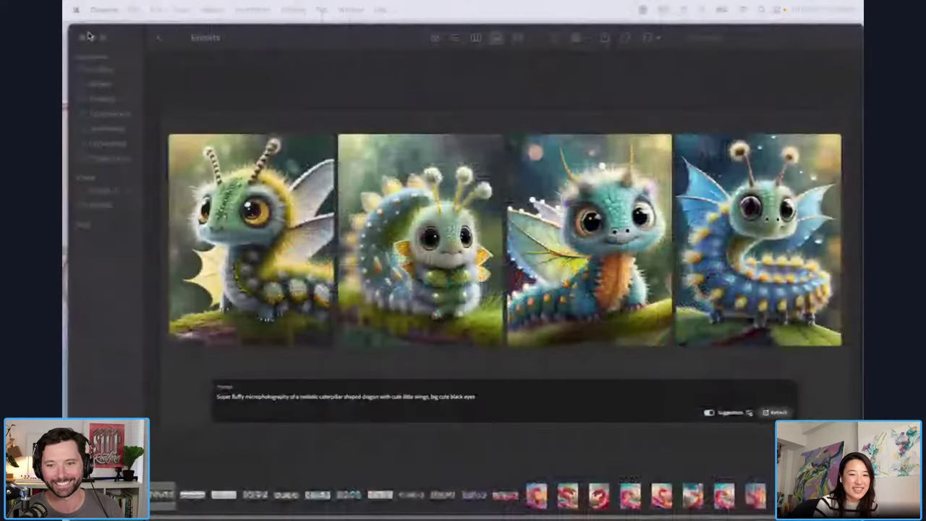
Step: Bring up Photoshop's AdobeLive_Tutorial document, then restore the Instagram browser window
{"action": "left_click", "coordinate": [89, 37]}
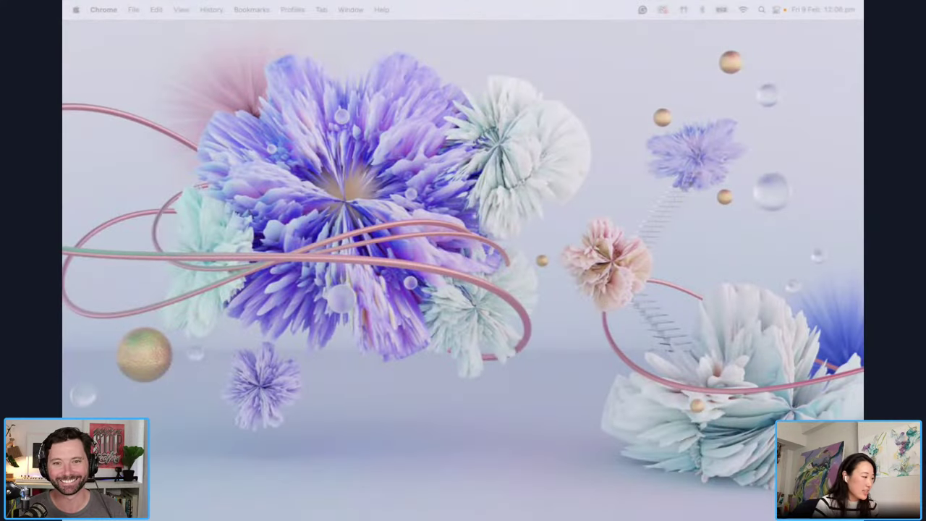
{"action": "left_click", "coordinate": [312, 518]}
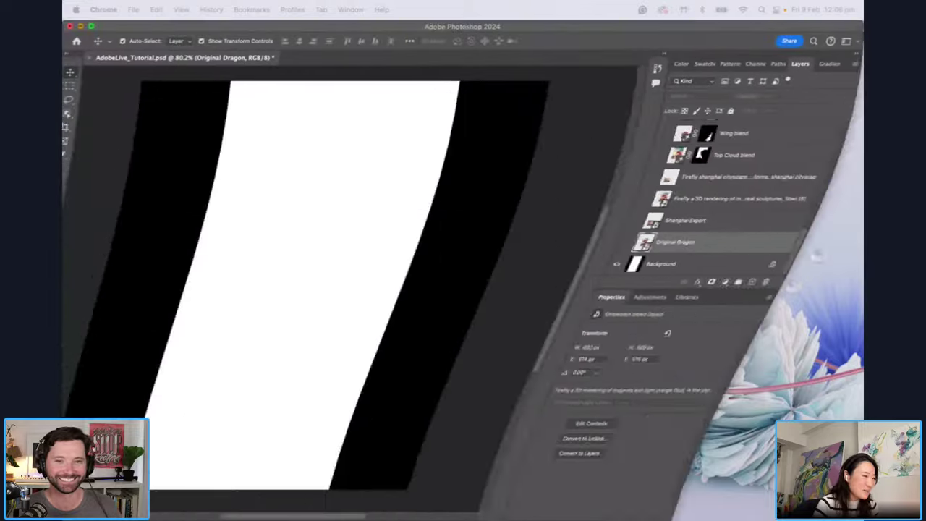
{"action": "mouse_move", "coordinate": [310, 513]}
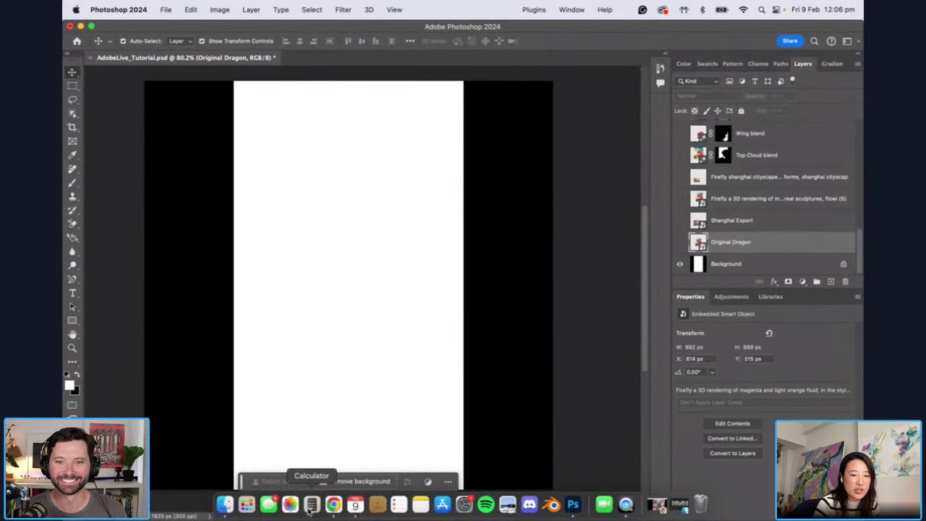
{"action": "left_click", "coordinate": [656, 504]}
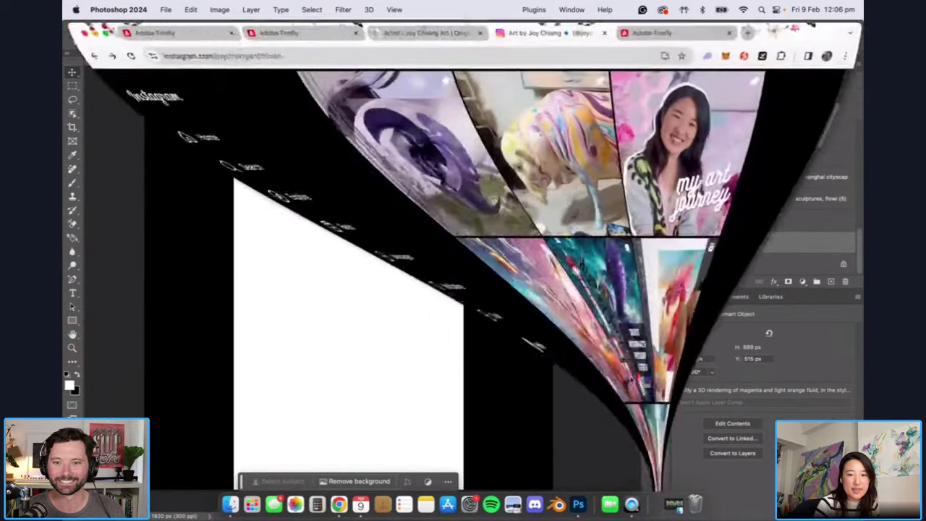
Step: Scroll the dragon posts on Instagram, then minimize Chrome to return to Photoshop
{"action": "scroll", "coordinate": [700, 321], "scroll_direction": "down", "scroll_amount": 5}
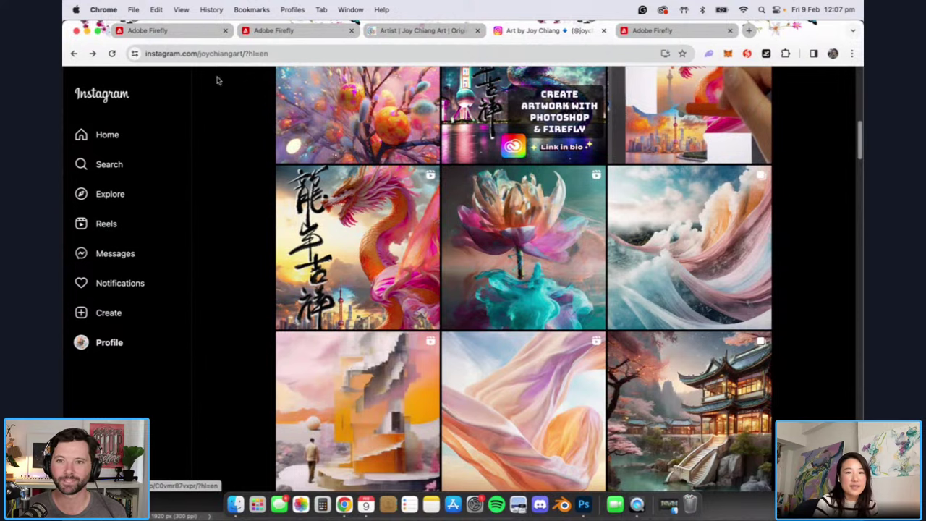
{"action": "left_click", "coordinate": [86, 32]}
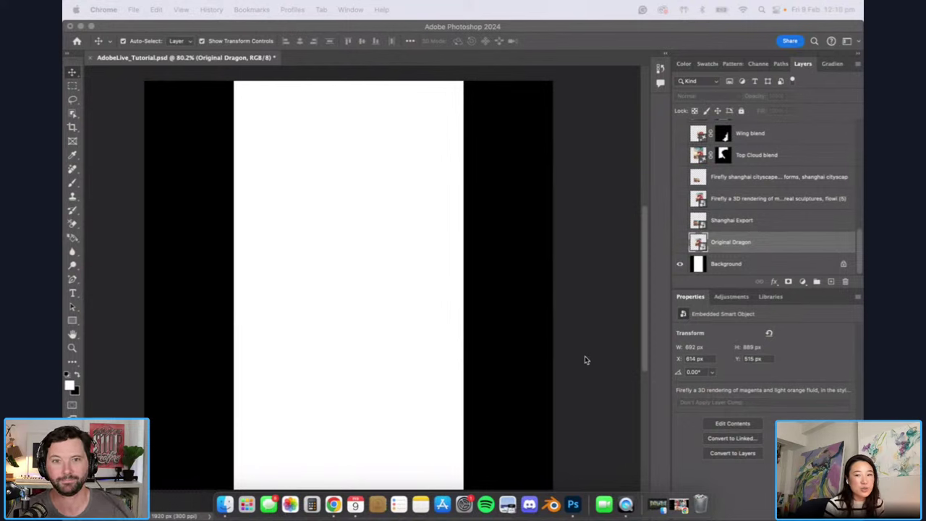
Step: Show only the Original Dragon layer on the AdobeLive_Tutorial canvas, then open the Exports folder
{"action": "left_click", "coordinate": [684, 199]}
{"action": "left_click", "coordinate": [680, 221]}
{"action": "left_click", "coordinate": [680, 220]}
{"action": "left_click", "coordinate": [679, 242]}
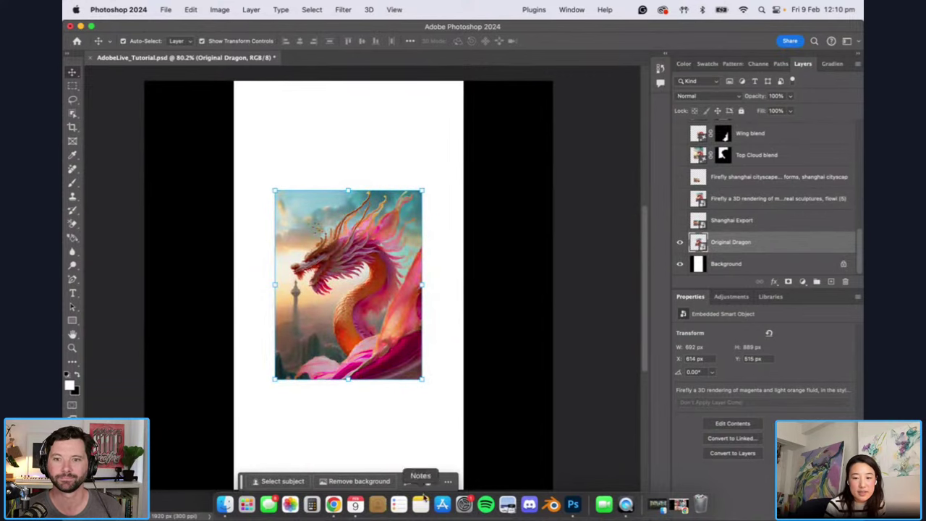
{"action": "left_click", "coordinate": [657, 504]}
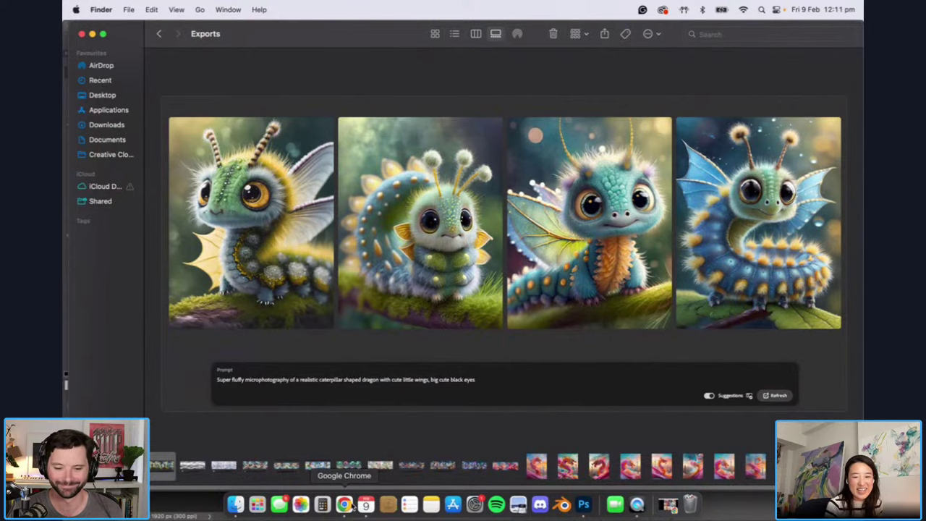
Step: Restore the minimized Chrome window showing the artist's Instagram page
{"action": "left_click", "coordinate": [667, 505]}
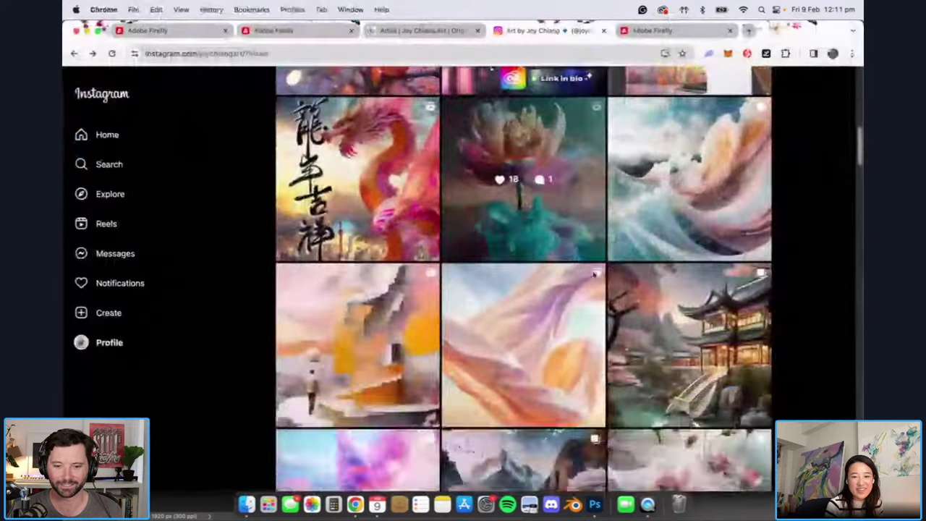
{"action": "scroll", "coordinate": [709, 318], "scroll_direction": "down", "scroll_amount": 10}
{"action": "left_click", "coordinate": [709, 319]}
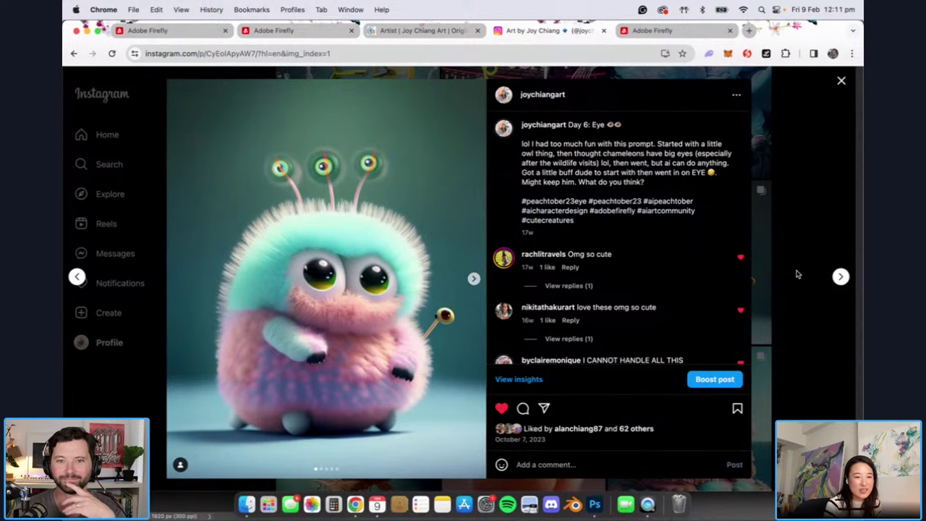
{"action": "left_click", "coordinate": [797, 264]}
{"action": "left_click", "coordinate": [568, 399]}
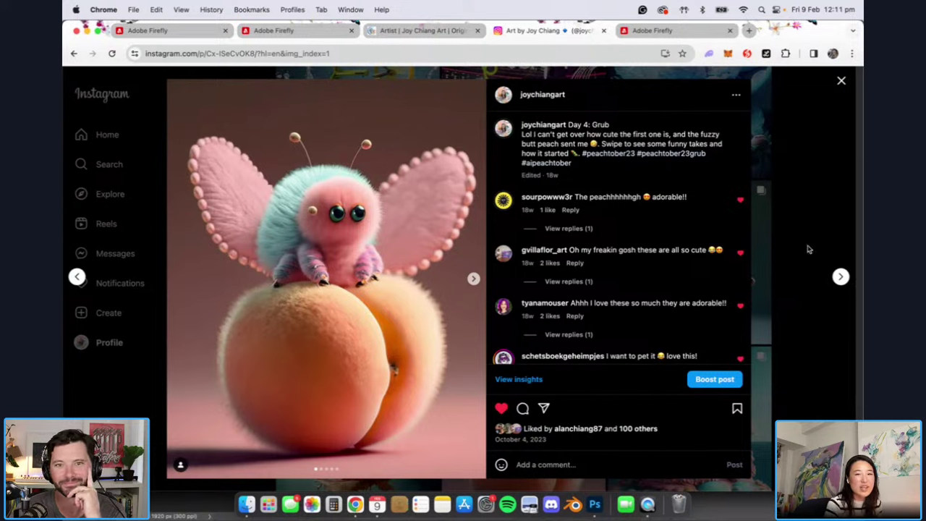
{"action": "left_click", "coordinate": [813, 319]}
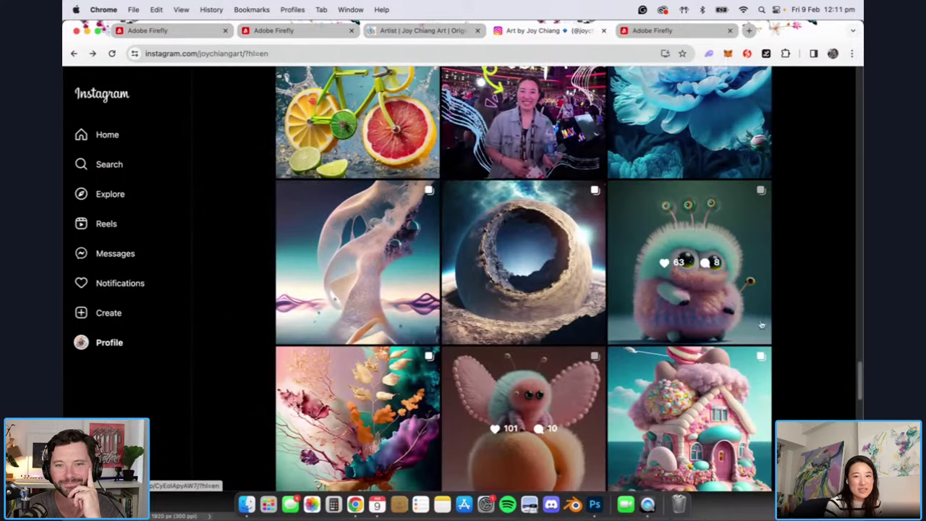
{"action": "left_click", "coordinate": [247, 505]}
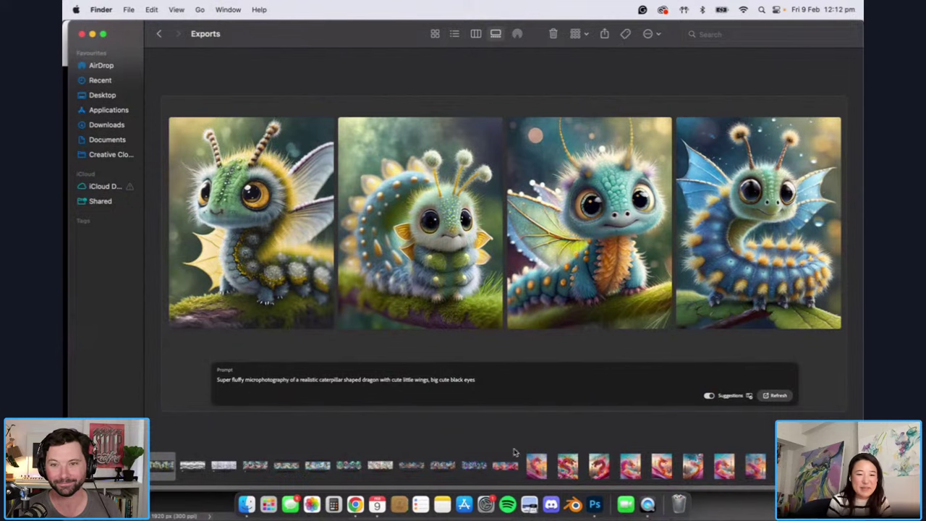
Step: Preview Export 1.2, the ink-wash dragons over the Shanghai skyline
{"action": "left_click", "coordinate": [204, 474]}
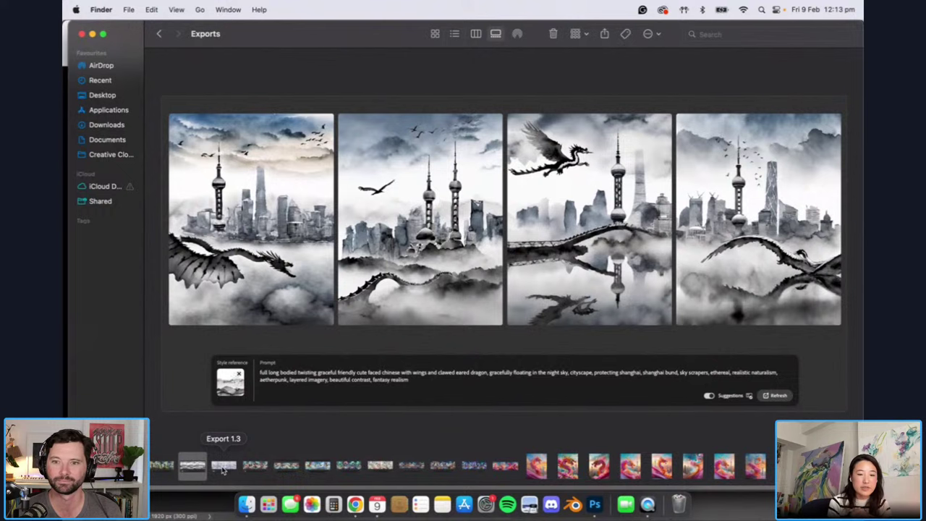
Step: Step through Exports 1.1, 1.2 and 1.3 in the filmstrip, then move to Export 1.4
{"action": "left_click", "coordinate": [163, 467]}
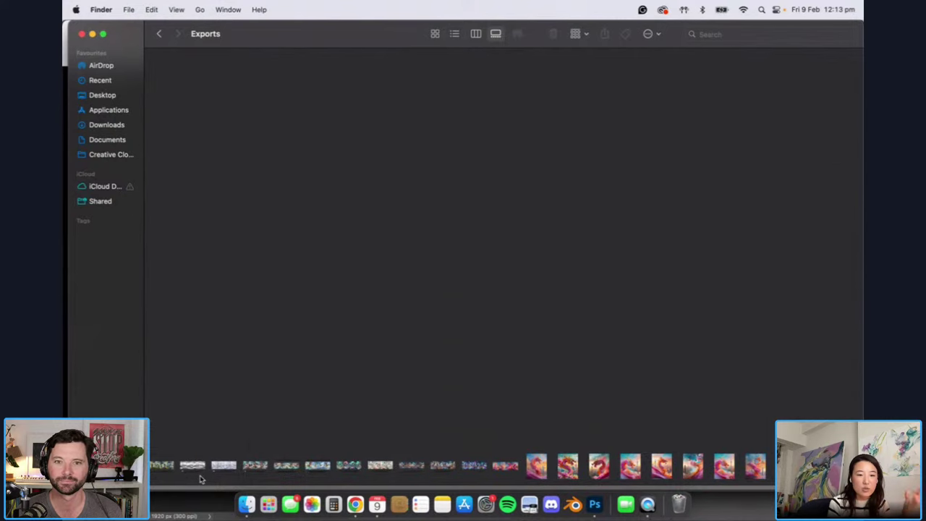
{"action": "left_click", "coordinate": [193, 467]}
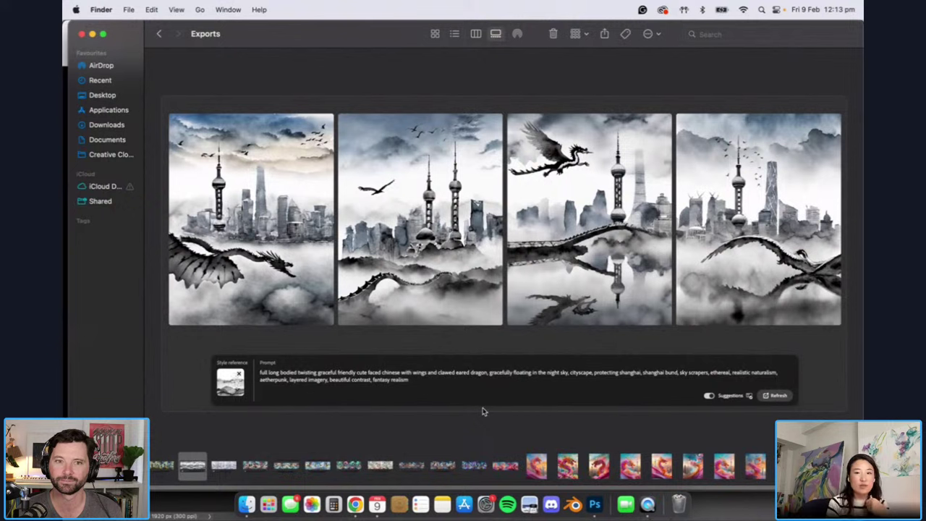
{"action": "left_click", "coordinate": [229, 469]}
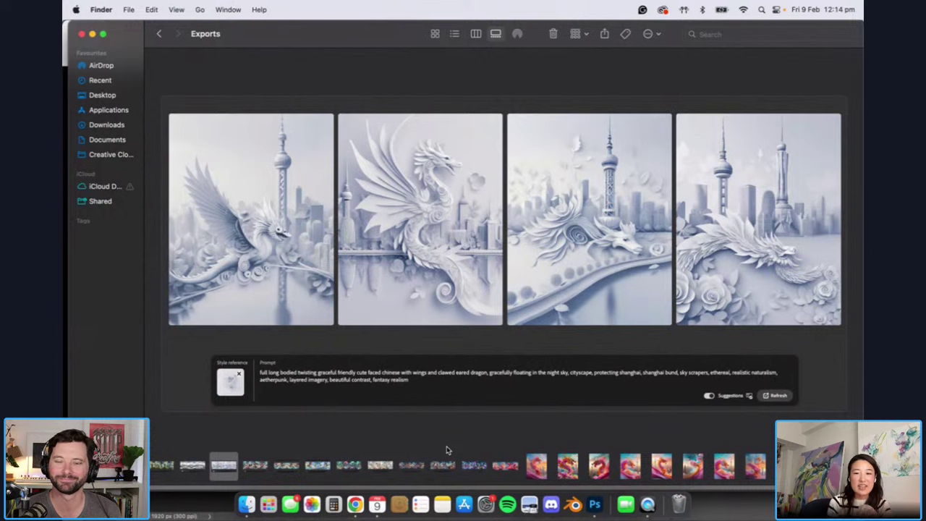
{"action": "left_click", "coordinate": [258, 467]}
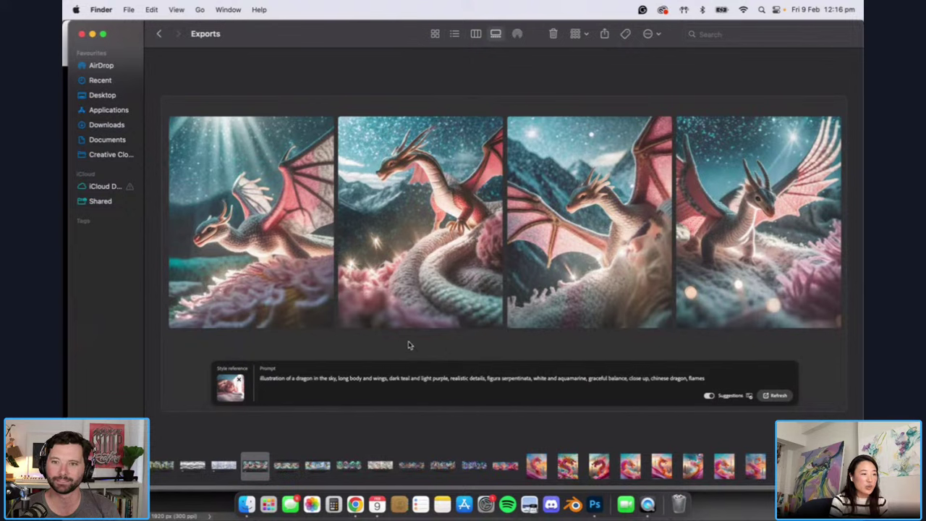
Step: Advance to the next export, the painterly red-winged dragons over clouds and mountains
{"action": "left_click", "coordinate": [285, 467]}
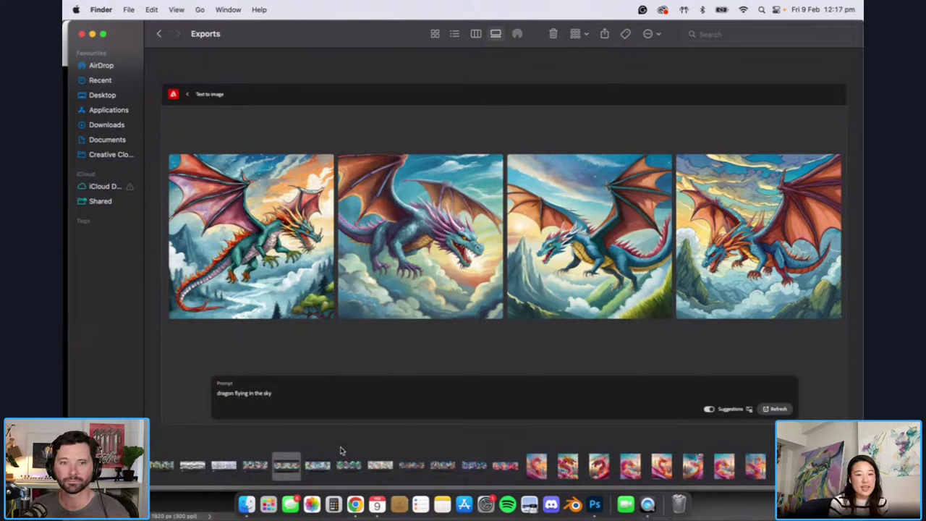
Step: Preview Export 3, the green dragons flying among clouds
{"action": "left_click", "coordinate": [318, 468]}
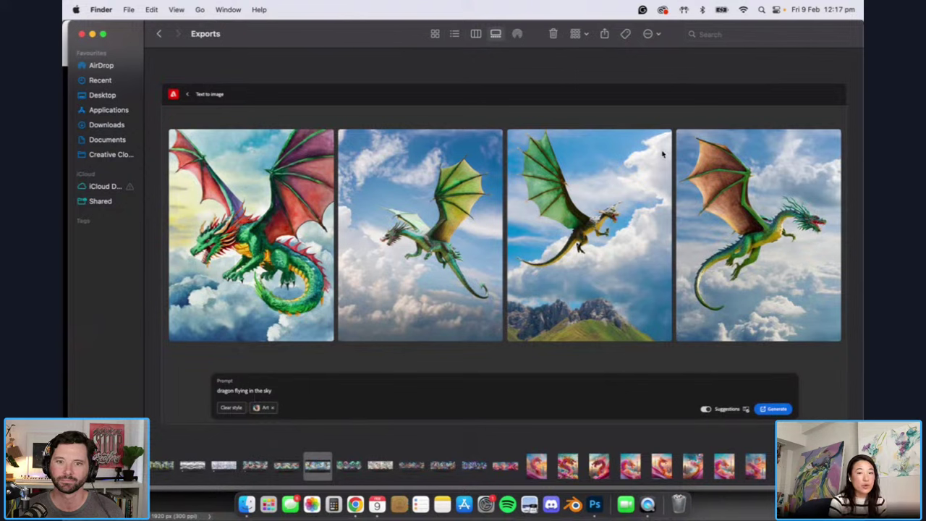
Step: Flip between the painted and green cloud-dragon exports, then preview the Export 4 cosmic dragons
{"action": "left_click", "coordinate": [286, 466]}
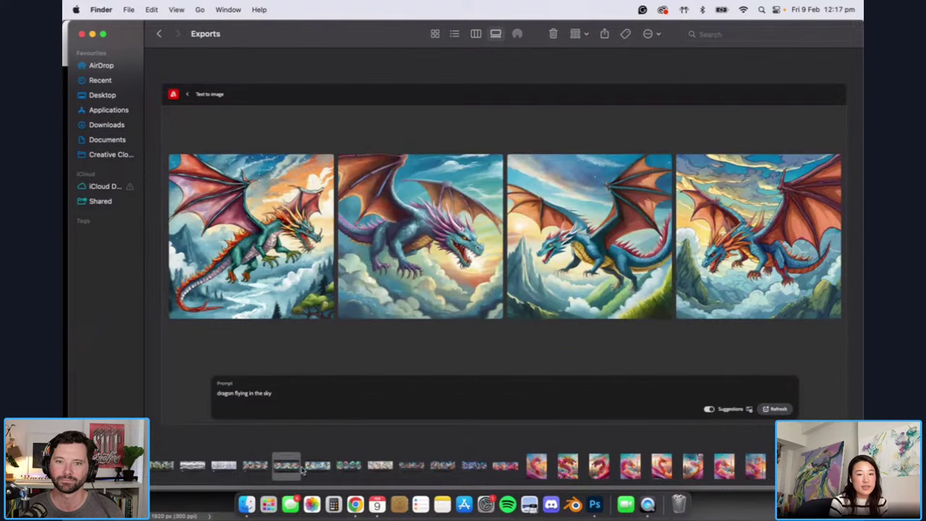
{"action": "left_click", "coordinate": [316, 467]}
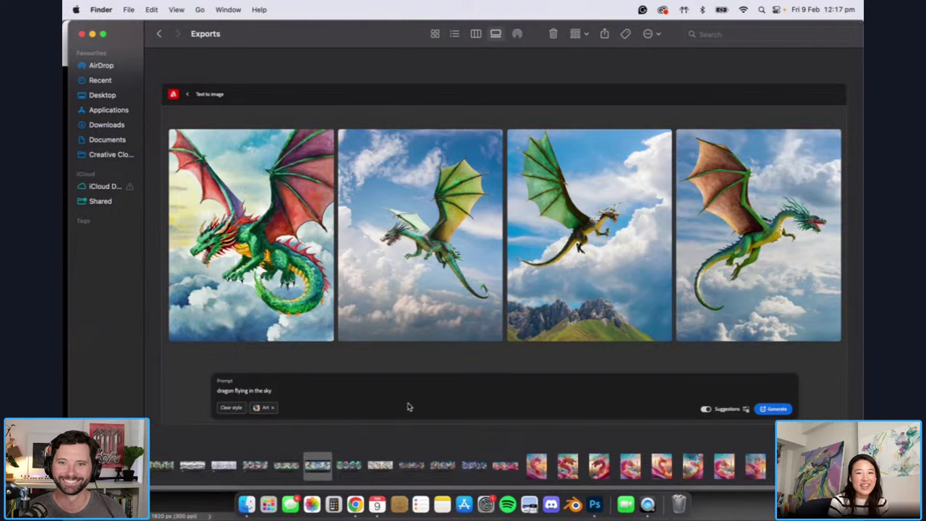
{"action": "left_click", "coordinate": [283, 468]}
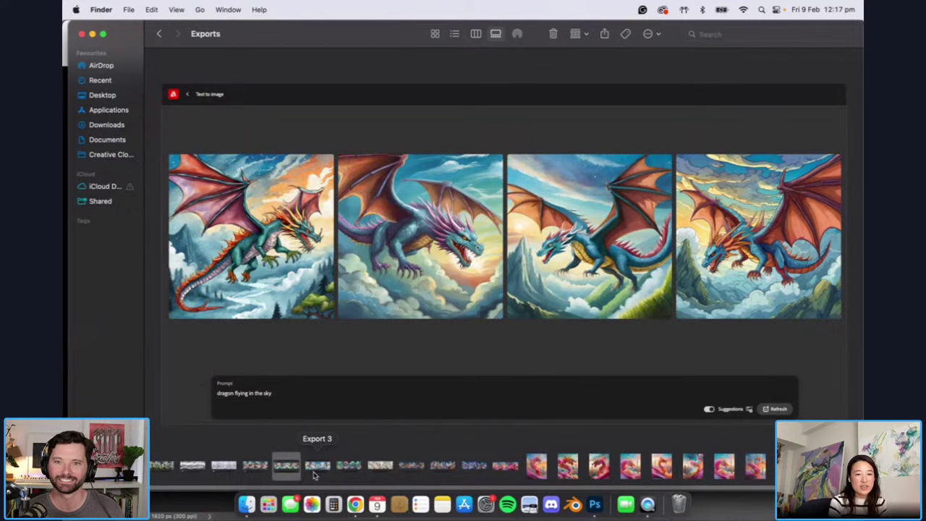
{"action": "left_click", "coordinate": [316, 472]}
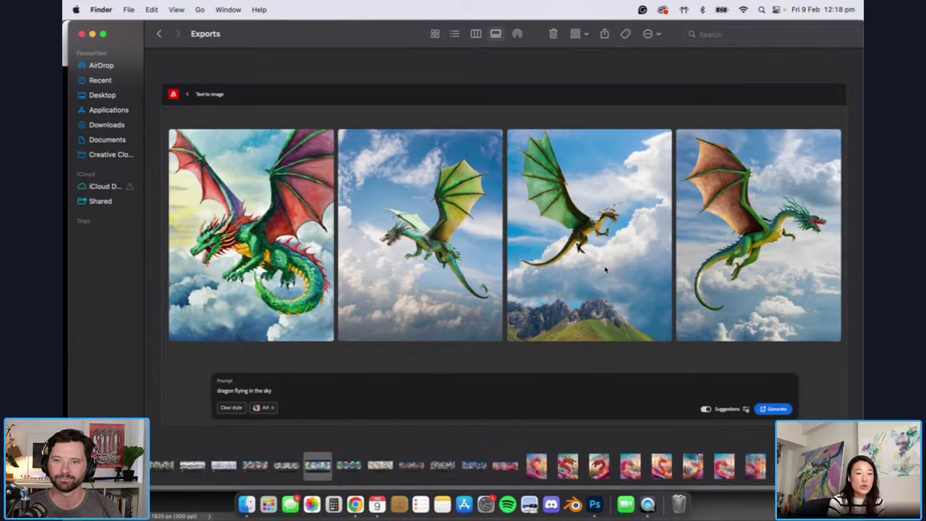
{"action": "left_click", "coordinate": [349, 469]}
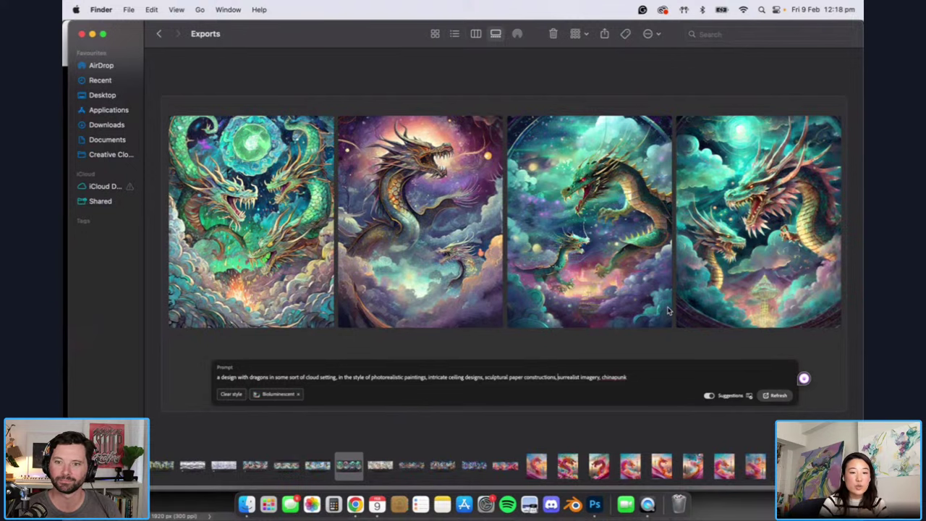
{"action": "left_click", "coordinate": [254, 465]}
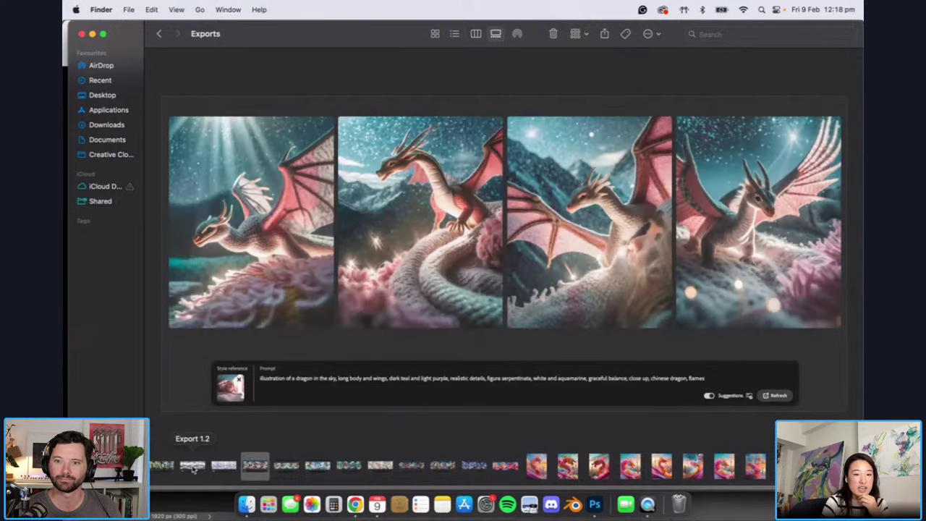
{"action": "left_click", "coordinate": [162, 466]}
{"action": "left_click", "coordinate": [318, 468]}
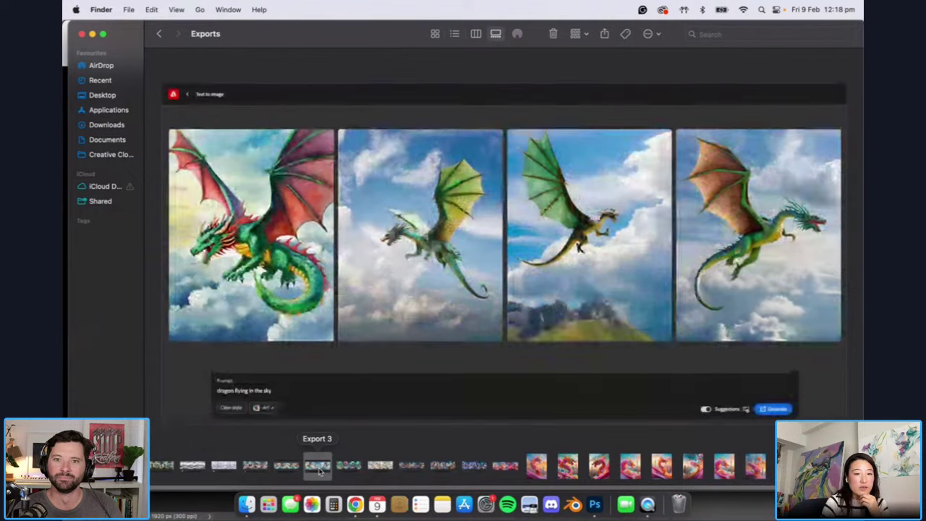
{"action": "left_click", "coordinate": [285, 467]}
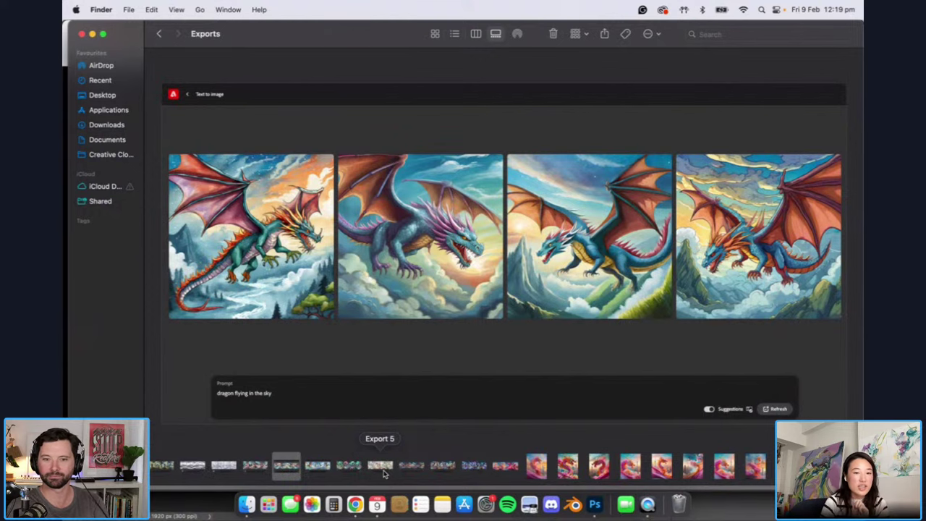
{"action": "left_click", "coordinate": [383, 474]}
{"action": "left_click", "coordinate": [353, 472]}
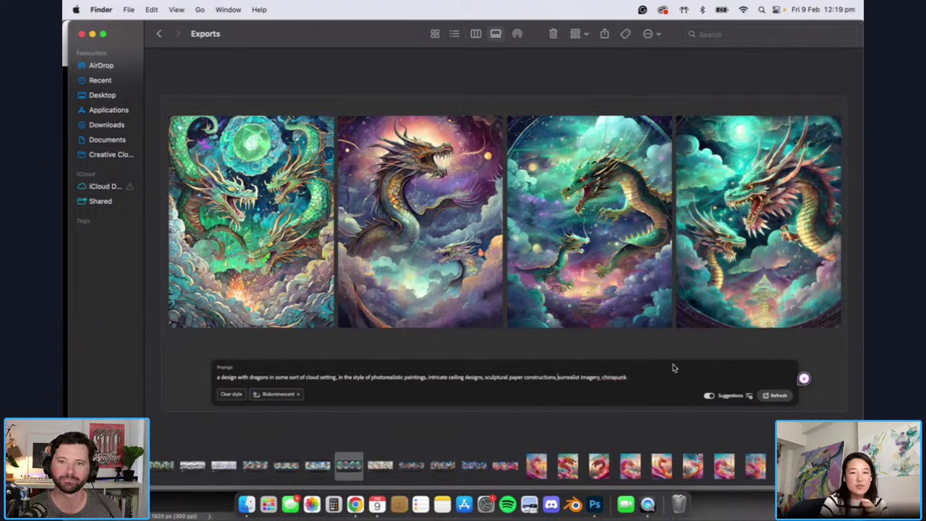
{"action": "left_click", "coordinate": [381, 469]}
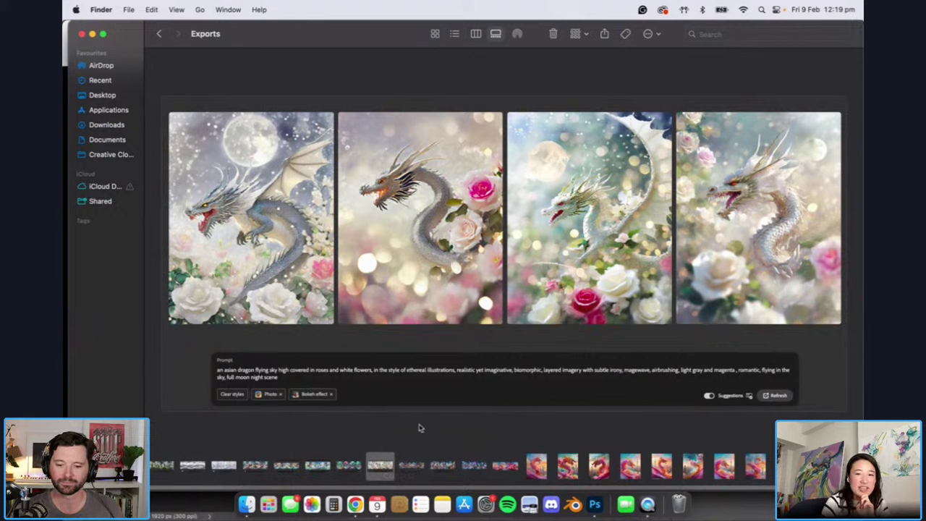
Step: Preview Exports 8 and 9, ending on the white-winged dragons over night-time Shanghai
{"action": "left_click", "coordinate": [406, 474]}
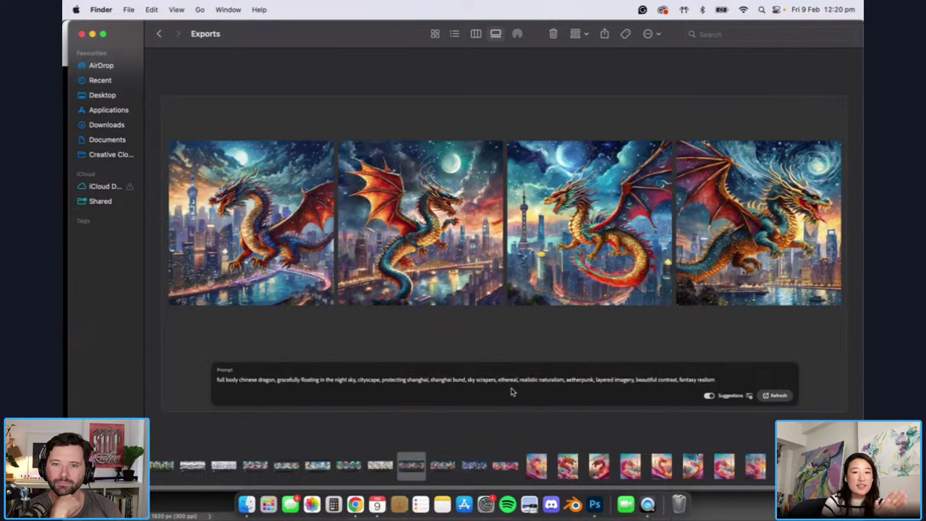
{"action": "left_click", "coordinate": [436, 470]}
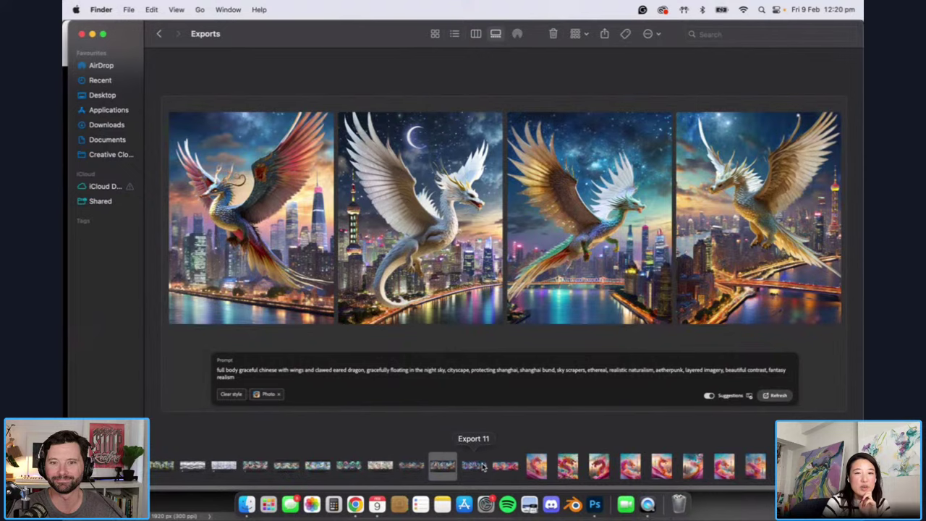
Step: Preview Export 11's purple dragons and Export 12's pink-and-orange dragons, then return to Chrome
{"action": "left_click", "coordinate": [483, 467]}
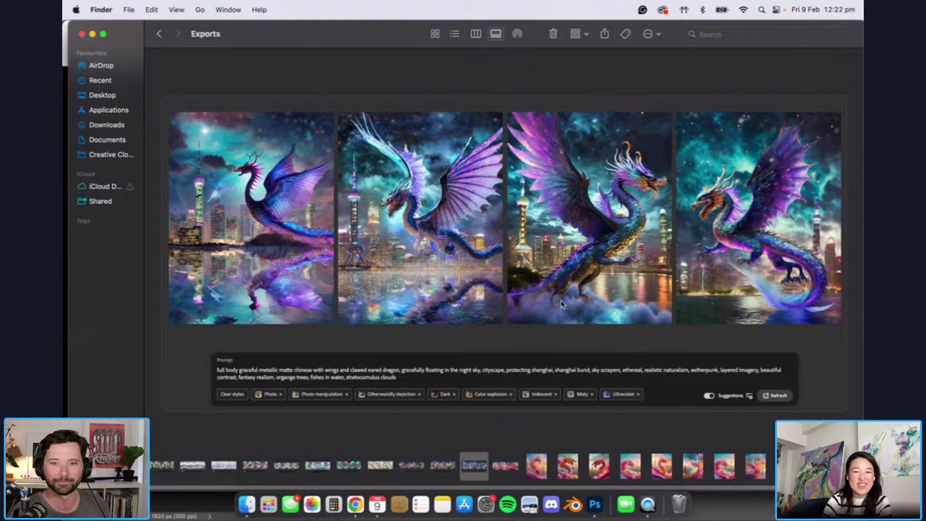
{"action": "left_click", "coordinate": [503, 469]}
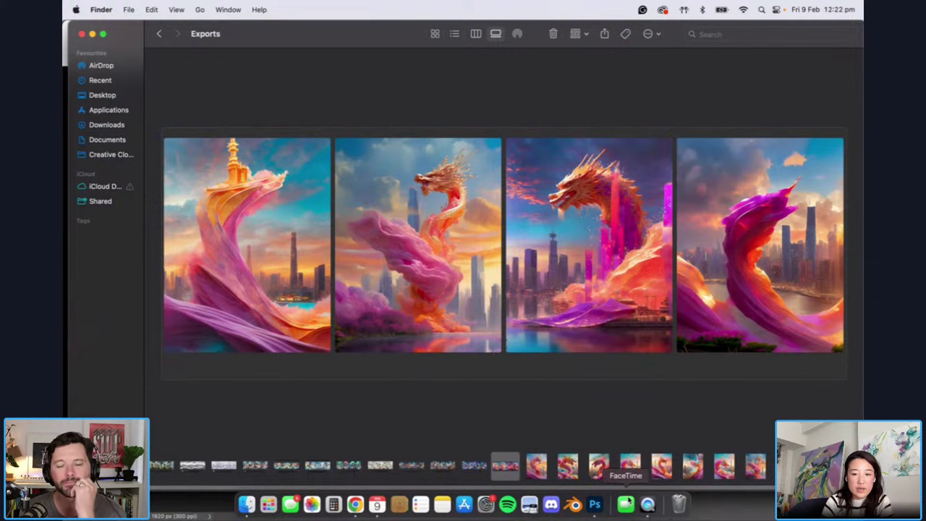
{"action": "left_click", "coordinate": [355, 504]}
Step: Scroll up the Instagram grid and view the flowing ribbon video post
{"action": "scroll", "coordinate": [785, 299], "scroll_direction": "up", "scroll_amount": 5}
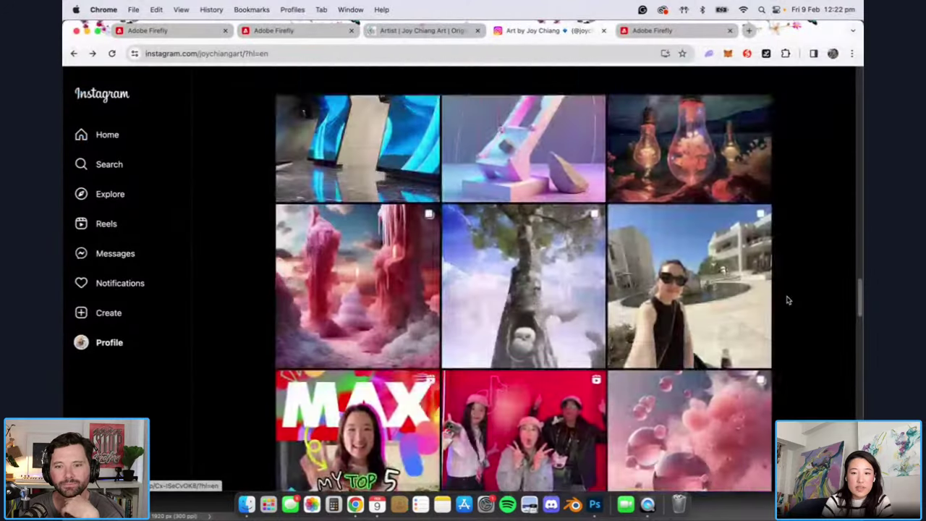
{"action": "scroll", "coordinate": [787, 302], "scroll_direction": "up", "scroll_amount": 10}
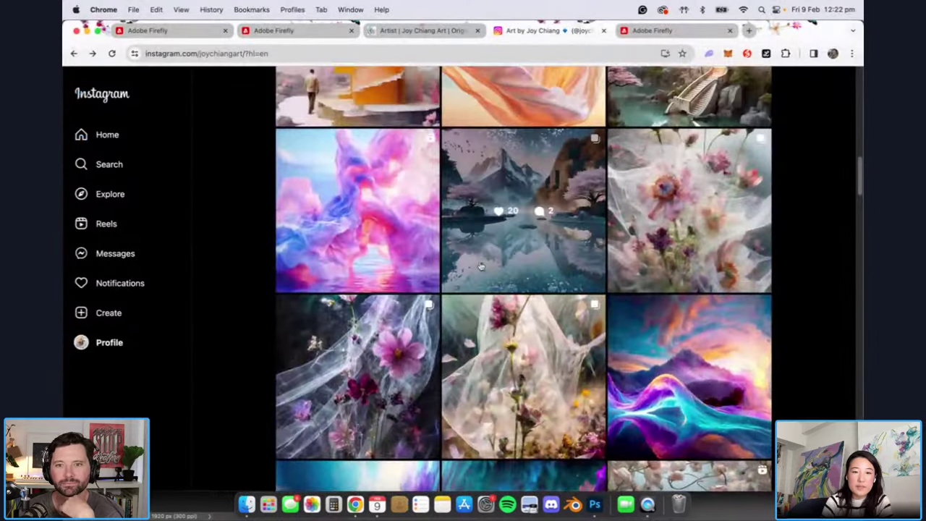
{"action": "scroll", "coordinate": [490, 261], "scroll_direction": "up", "scroll_amount": 2}
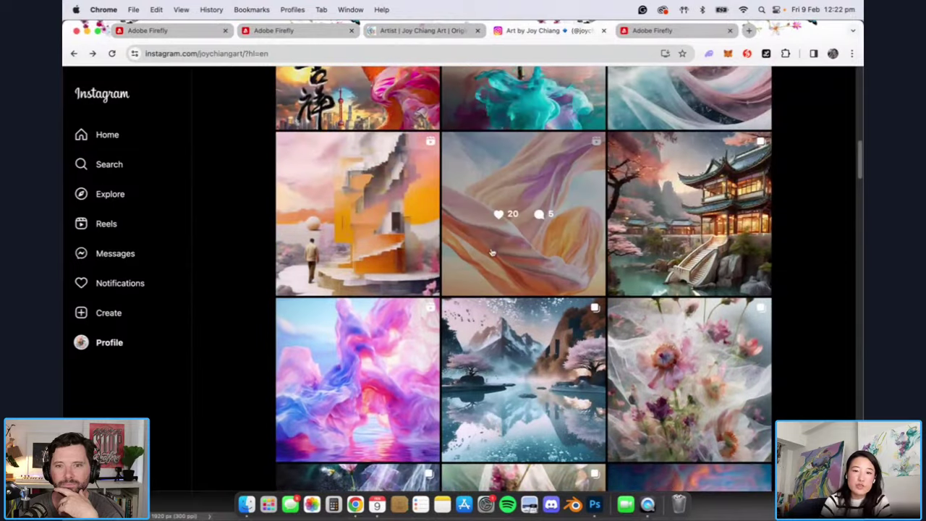
{"action": "left_click", "coordinate": [491, 263]}
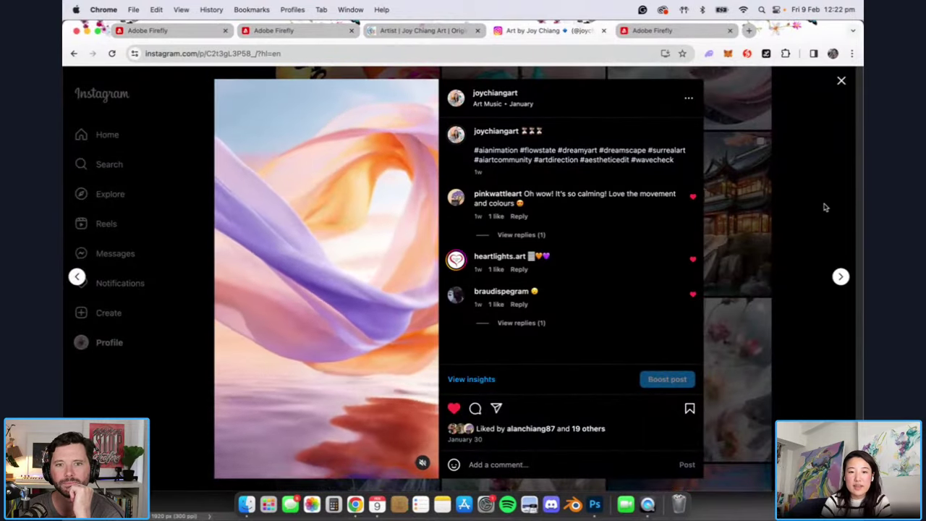
{"action": "left_click", "coordinate": [822, 205]}
{"action": "scroll", "coordinate": [596, 295], "scroll_direction": "up", "scroll_amount": 6}
{"action": "scroll", "coordinate": [589, 362], "scroll_direction": "down", "scroll_amount": 4}
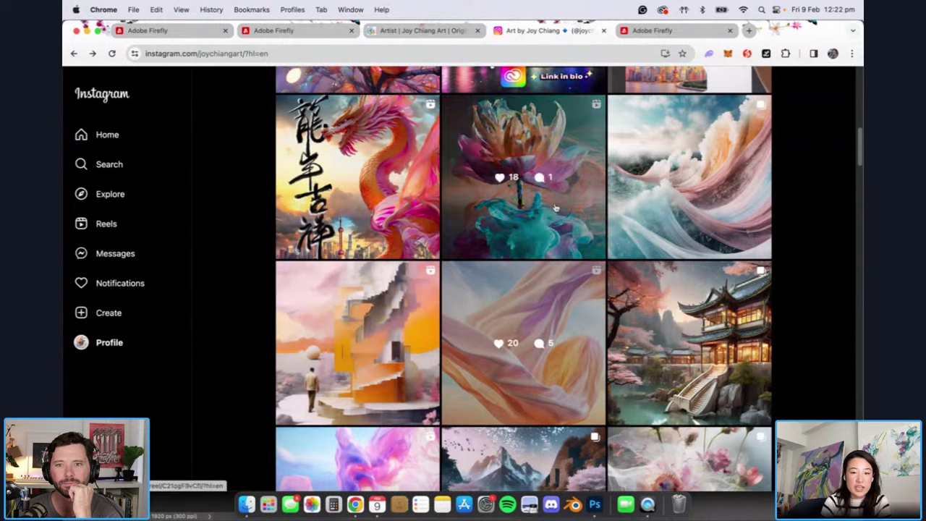
Step: Page through all images of the cloud-and-wave carousel post, then go to Adobe Firefly
{"action": "left_click", "coordinate": [657, 230]}
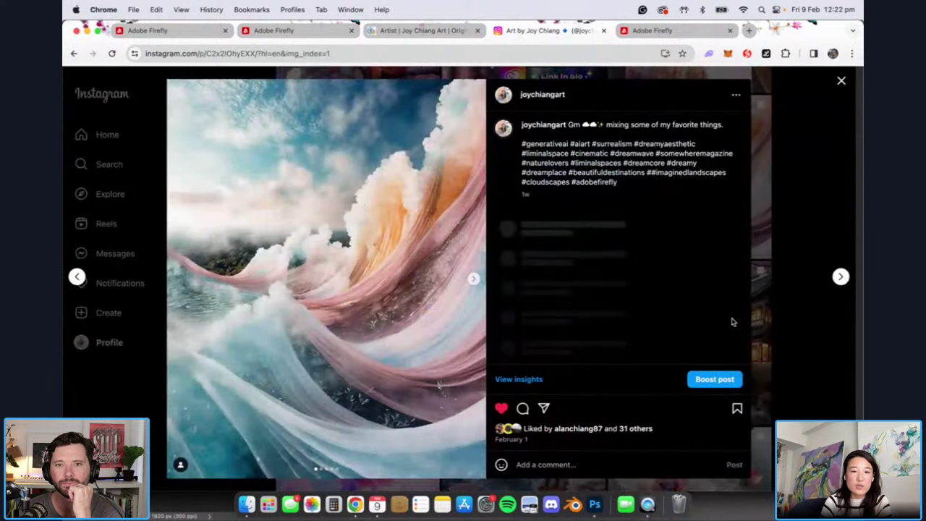
{"action": "left_click", "coordinate": [474, 279]}
{"action": "left_click", "coordinate": [473, 280]}
{"action": "left_click", "coordinate": [473, 280]}
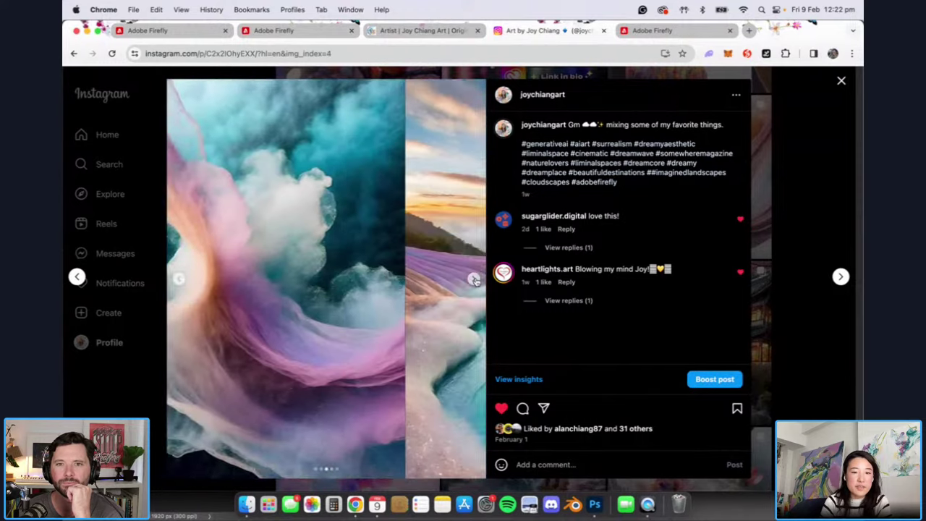
{"action": "left_click", "coordinate": [474, 280]}
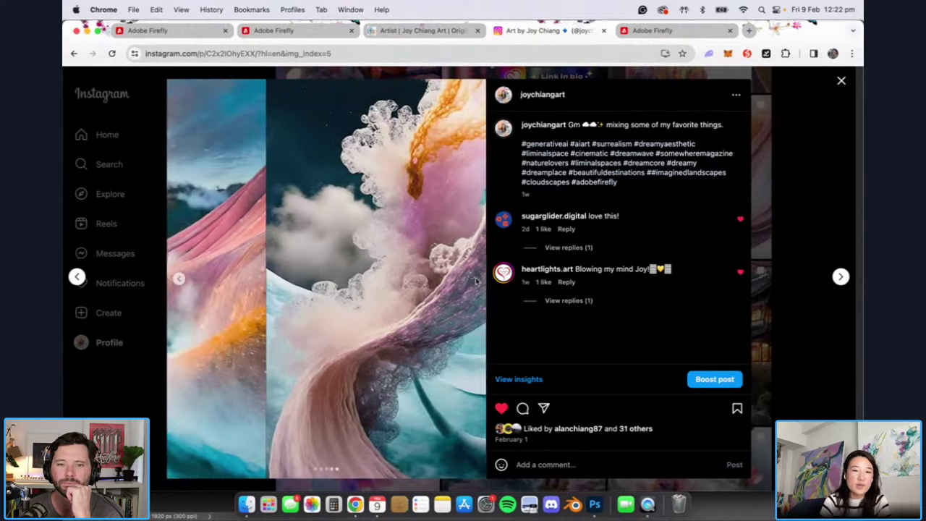
{"action": "left_click", "coordinate": [659, 32]}
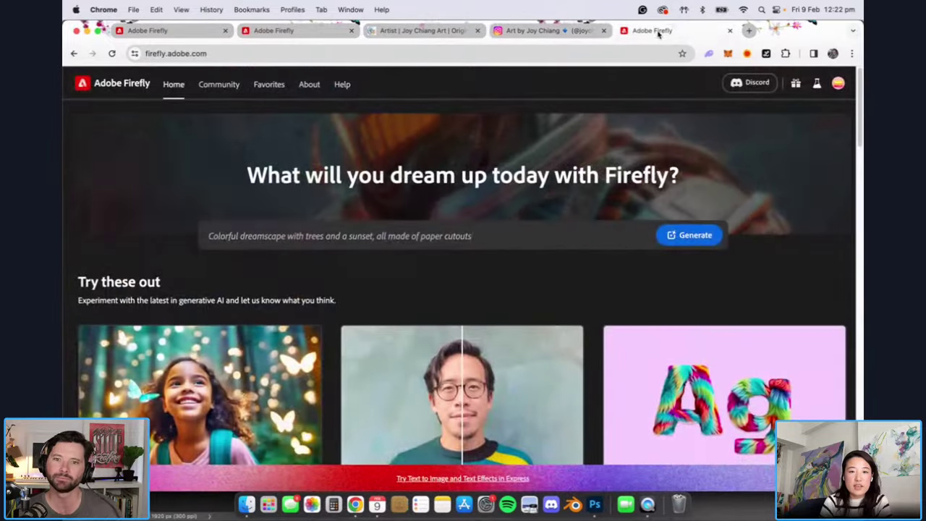
Step: Return to the Instagram post tab in Chrome
{"action": "left_click", "coordinate": [547, 36]}
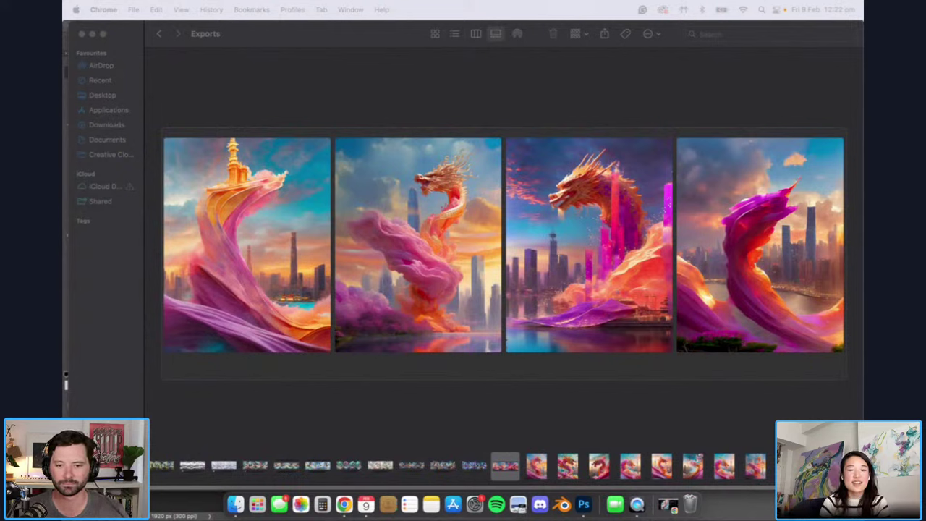
Step: Preview the magenta dragon exports, the dragon over the river, and the cherry-blossom image
{"action": "left_click", "coordinate": [536, 467]}
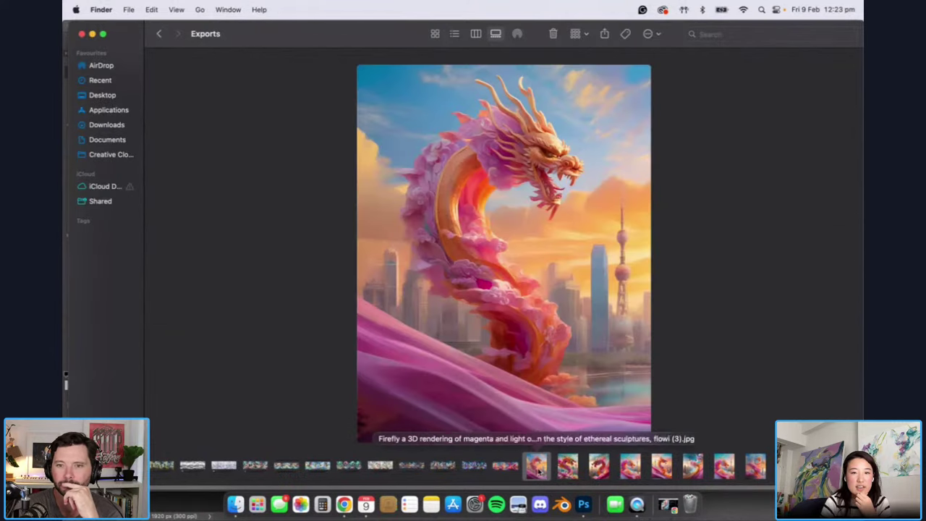
{"action": "left_click", "coordinate": [566, 475]}
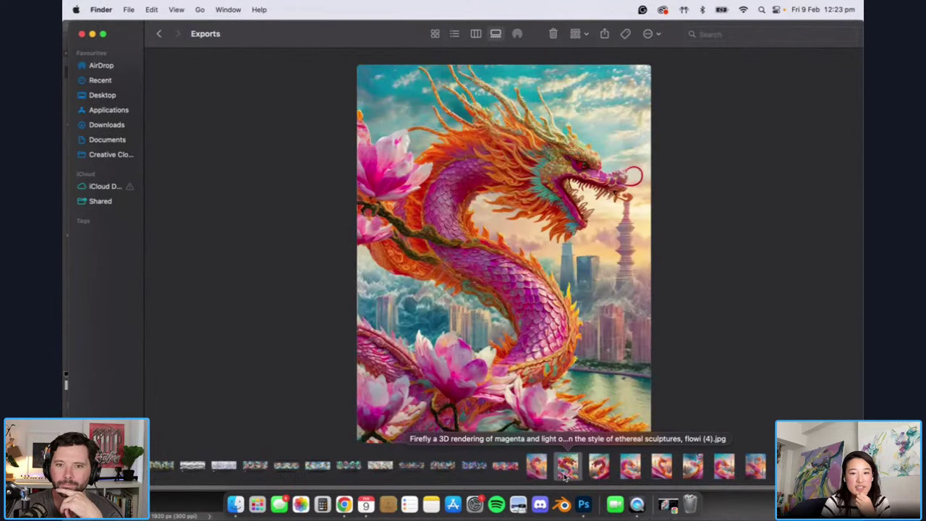
{"action": "left_click", "coordinate": [599, 476]}
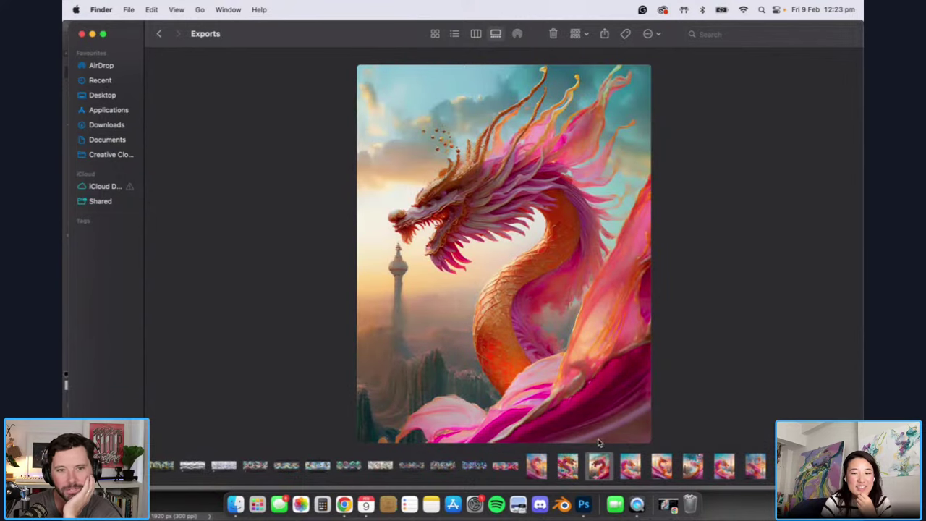
{"action": "left_click", "coordinate": [625, 474]}
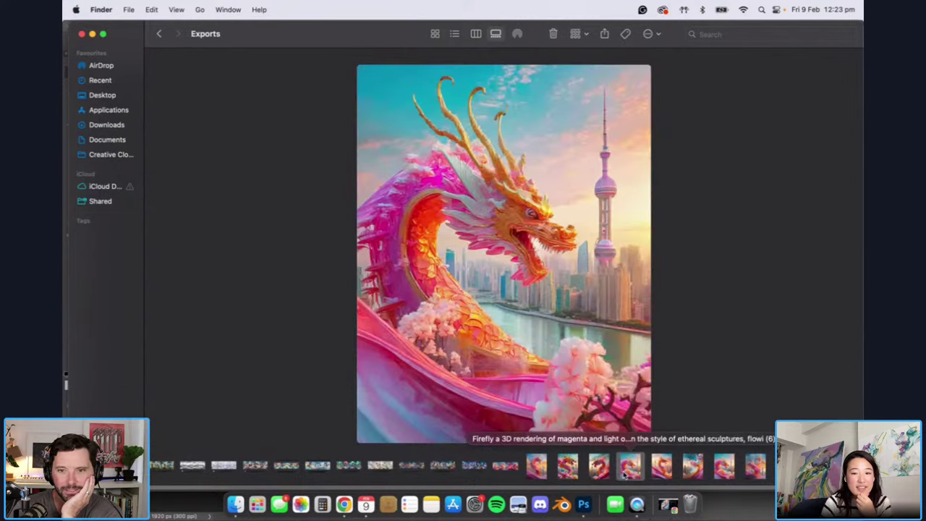
{"action": "left_click", "coordinate": [657, 470]}
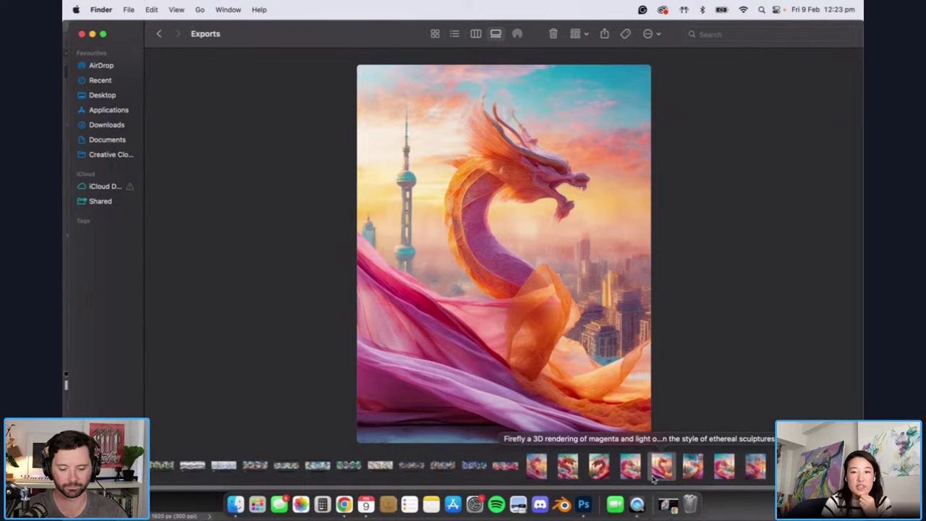
{"action": "left_click", "coordinate": [720, 467]}
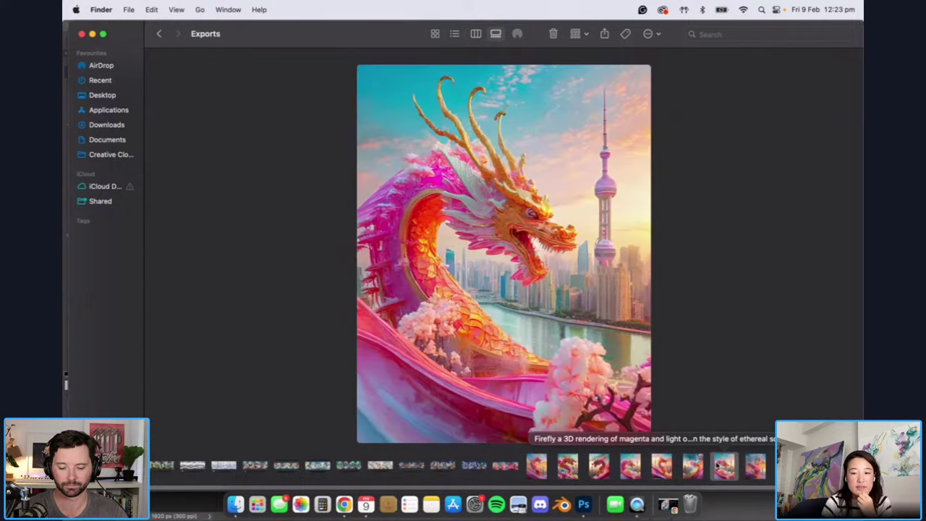
{"action": "left_click", "coordinate": [696, 470]}
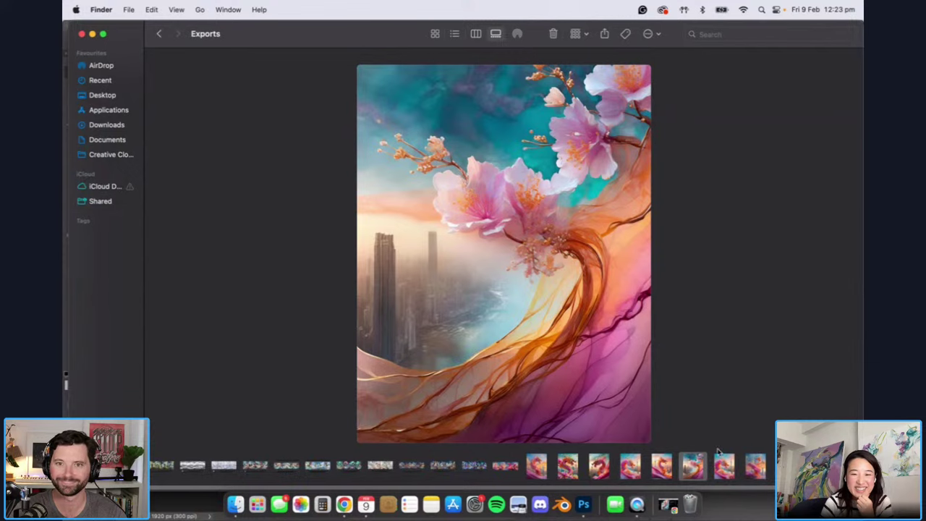
Step: Compare the river dragon and pink-smoke dragon, then the pink-fabric skyline and a pink dragon
{"action": "left_click", "coordinate": [724, 469]}
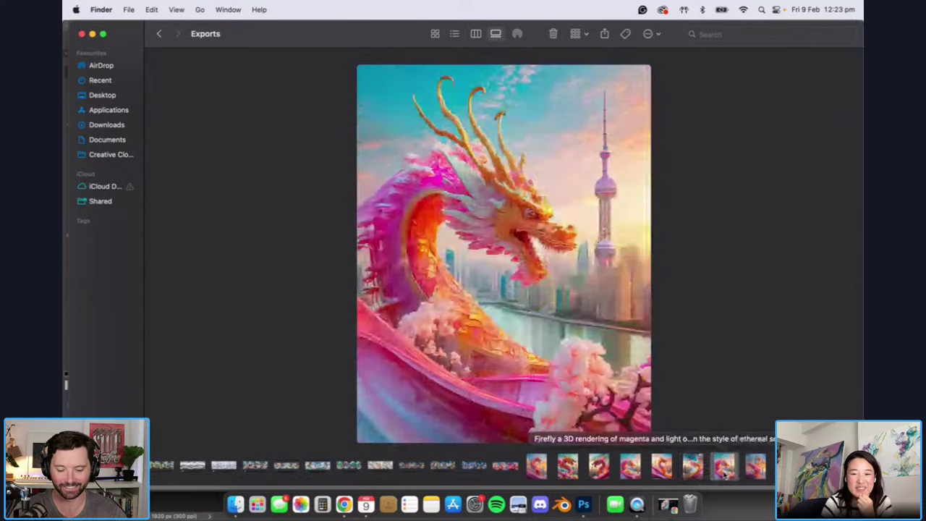
{"action": "left_click", "coordinate": [692, 466]}
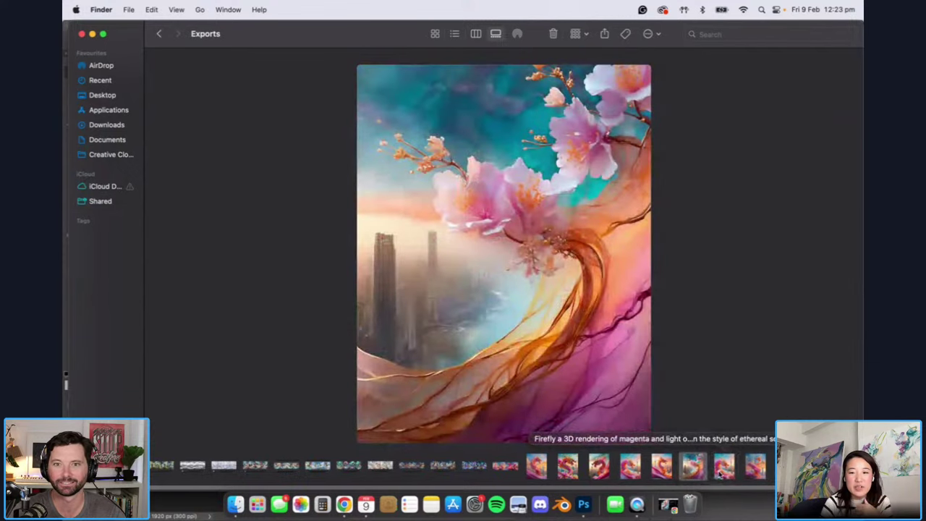
{"action": "left_click", "coordinate": [724, 468]}
{"action": "left_click", "coordinate": [753, 471]}
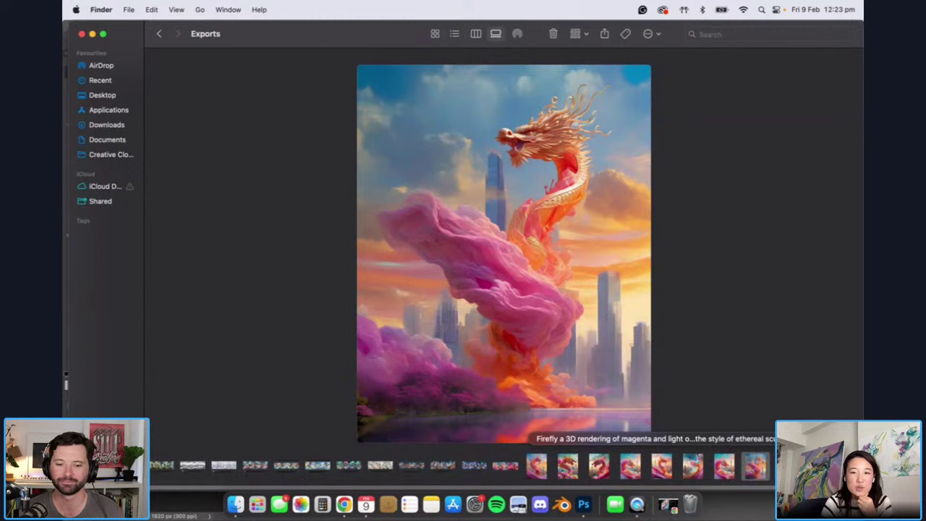
{"action": "key", "text": "Left"}
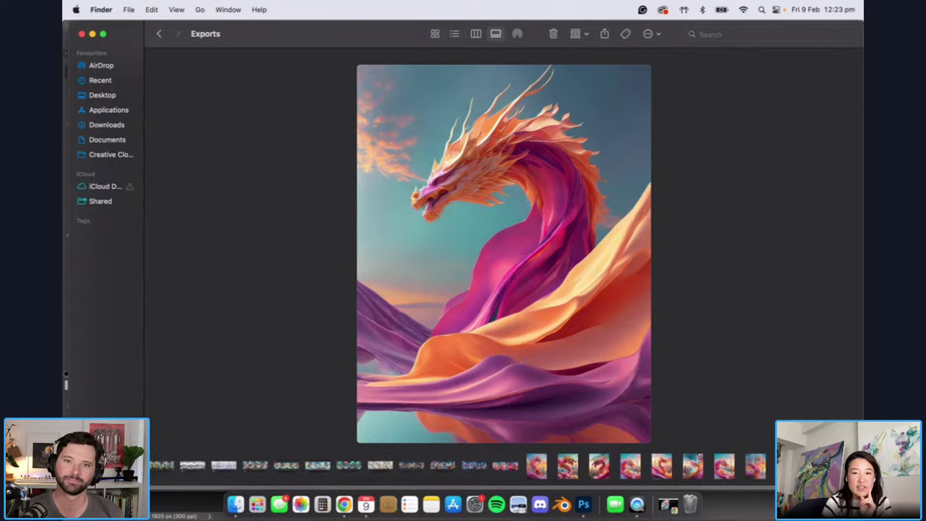
{"action": "left_click", "coordinate": [756, 466]}
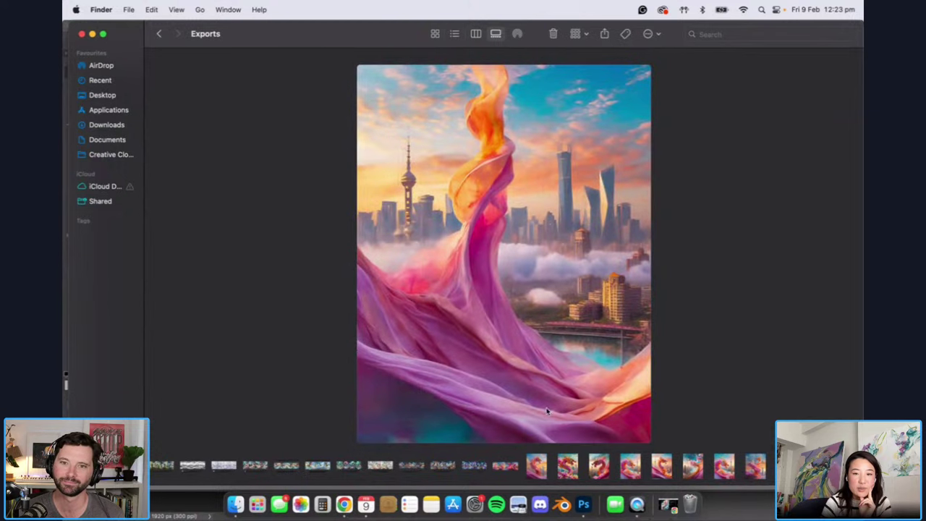
{"action": "left_click", "coordinate": [600, 466]}
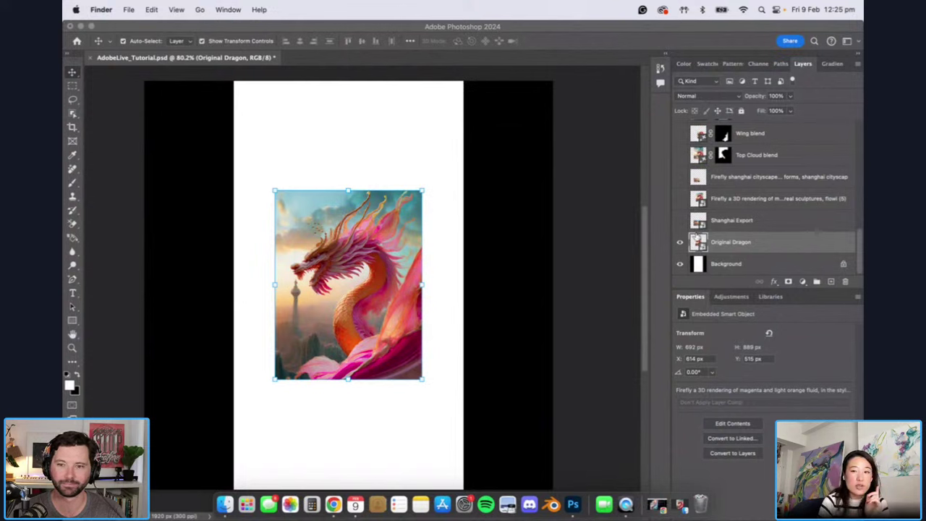
Step: Turn on the Shanghai Export skyline layer's visibility above the Original Dragon
{"action": "left_click", "coordinate": [681, 229]}
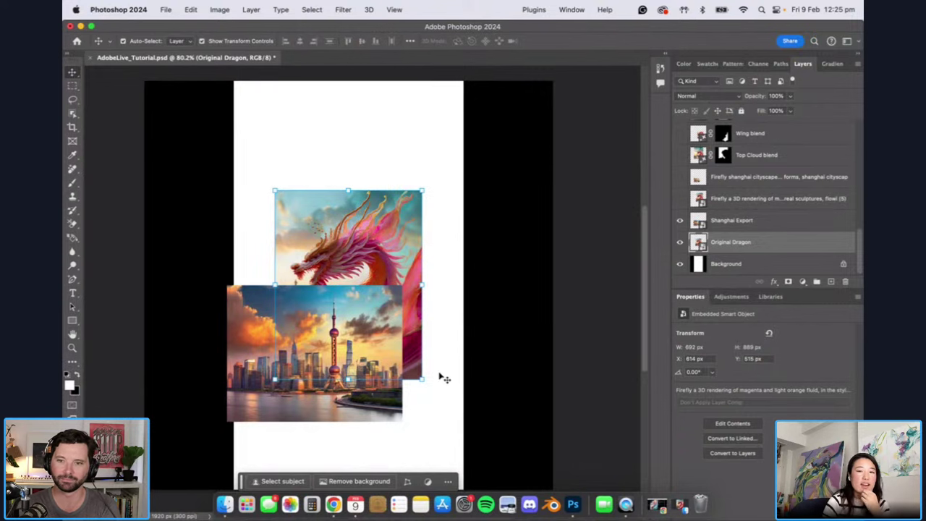
Step: Hide Original Dragon and Shanghai Export; show the Firefly dragon, Firefly cityscape and Top Cloud blend layers
{"action": "left_click", "coordinate": [679, 243]}
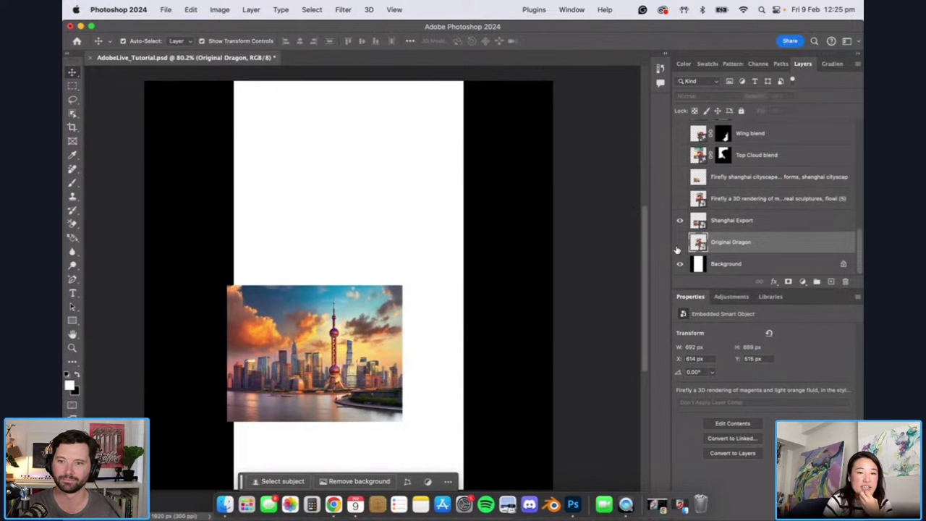
{"action": "left_click", "coordinate": [679, 220]}
{"action": "left_click", "coordinate": [679, 199]}
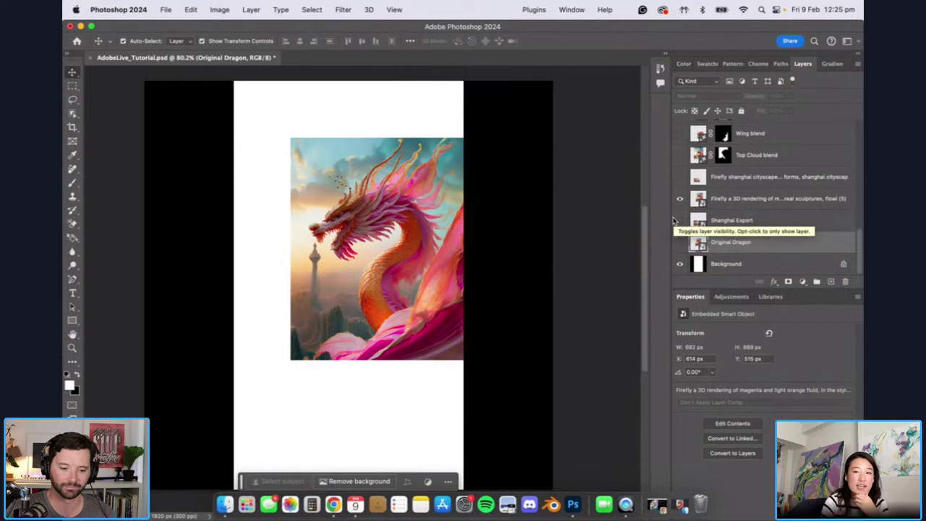
{"action": "left_click", "coordinate": [680, 178]}
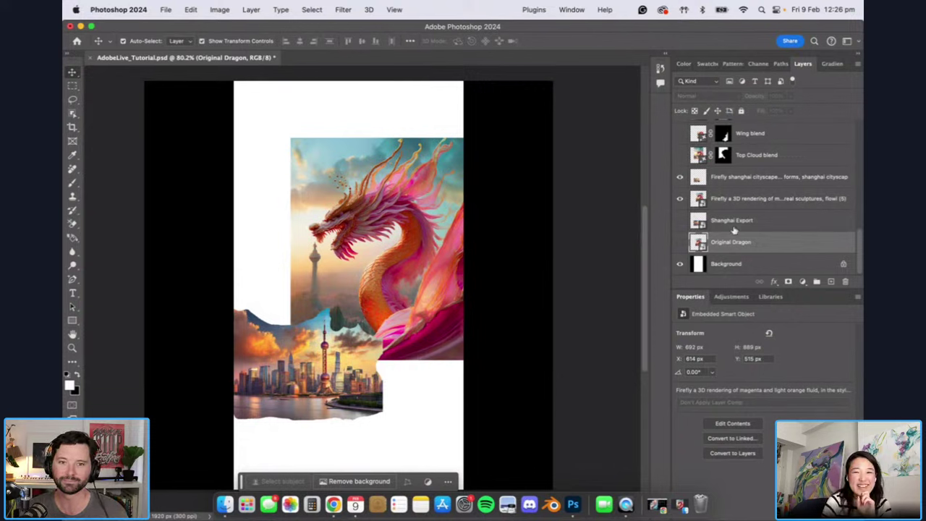
{"action": "left_click", "coordinate": [680, 155]}
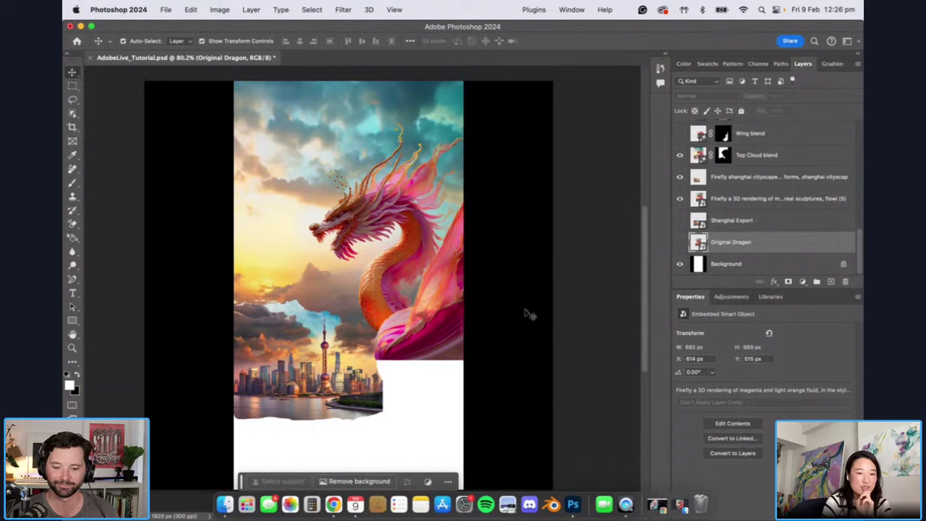
{"action": "left_click", "coordinate": [750, 181]}
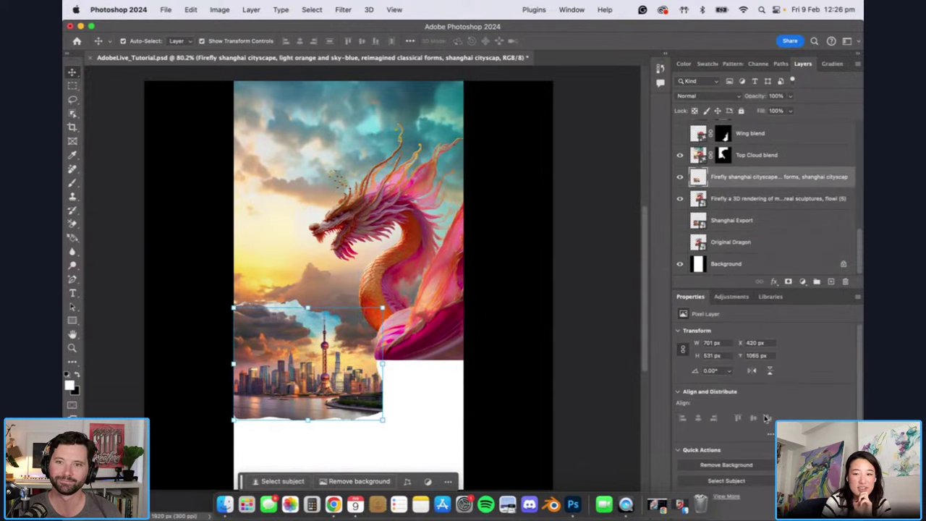
Step: On the Top Cloud blend layer, preview cloud variation 2, then return to variation 1
{"action": "left_click", "coordinate": [785, 157]}
{"action": "left_click", "coordinate": [755, 446]}
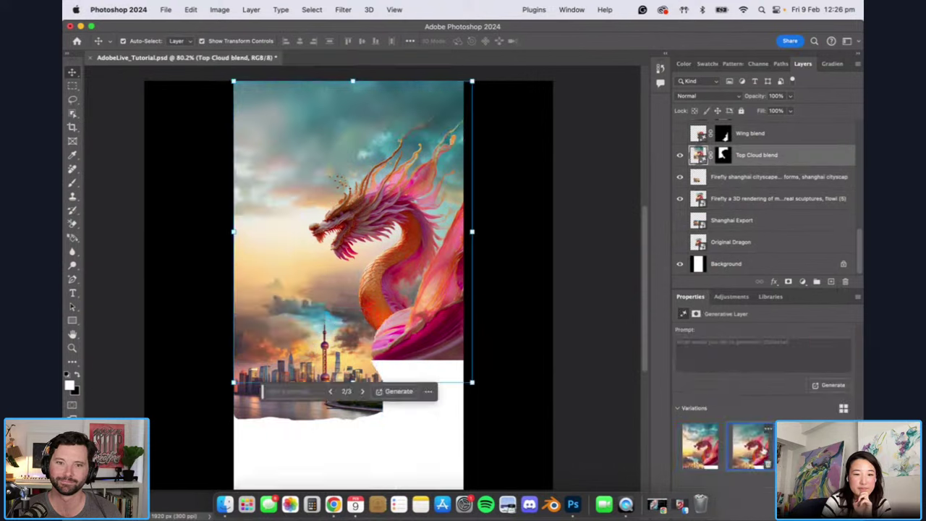
{"action": "left_click", "coordinate": [700, 447]}
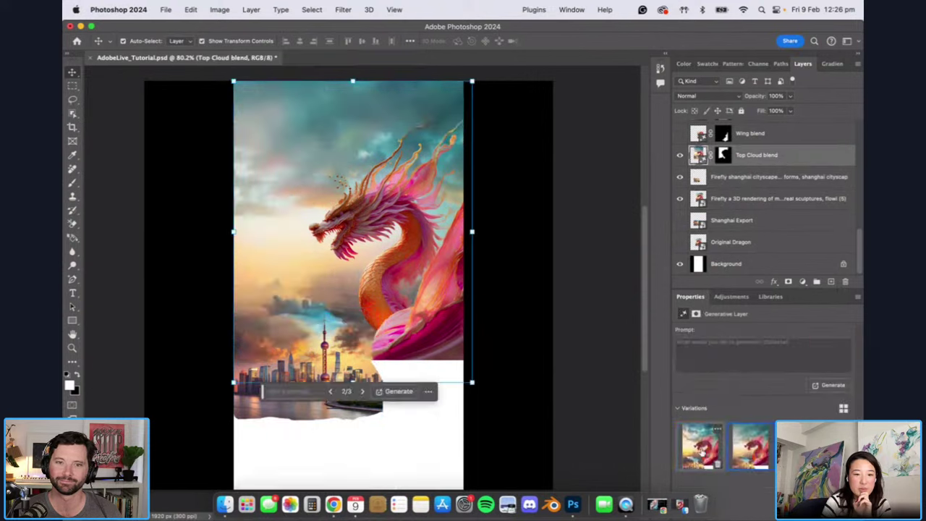
{"action": "left_click", "coordinate": [700, 450]}
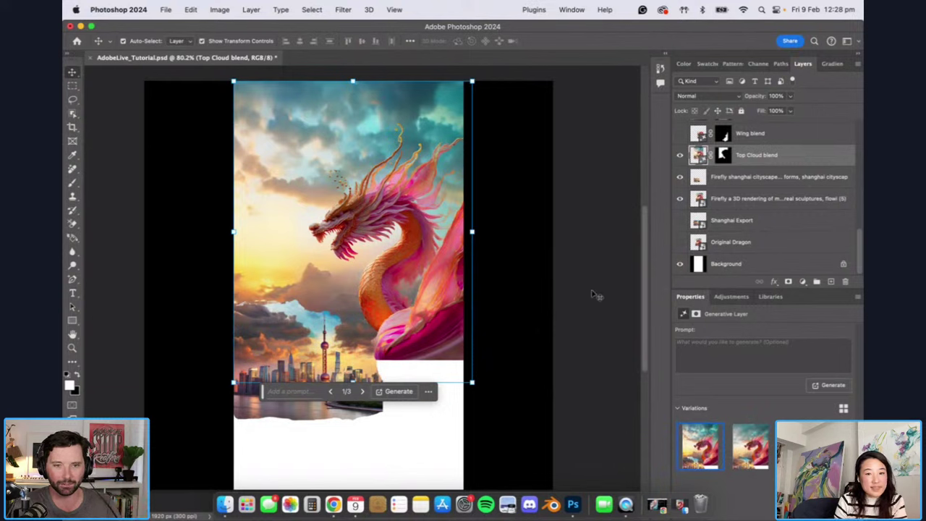
Step: Toggle Top Cloud blend and Wing blend off and on, moving the prompt bar off the image
{"action": "left_click", "coordinate": [680, 156]}
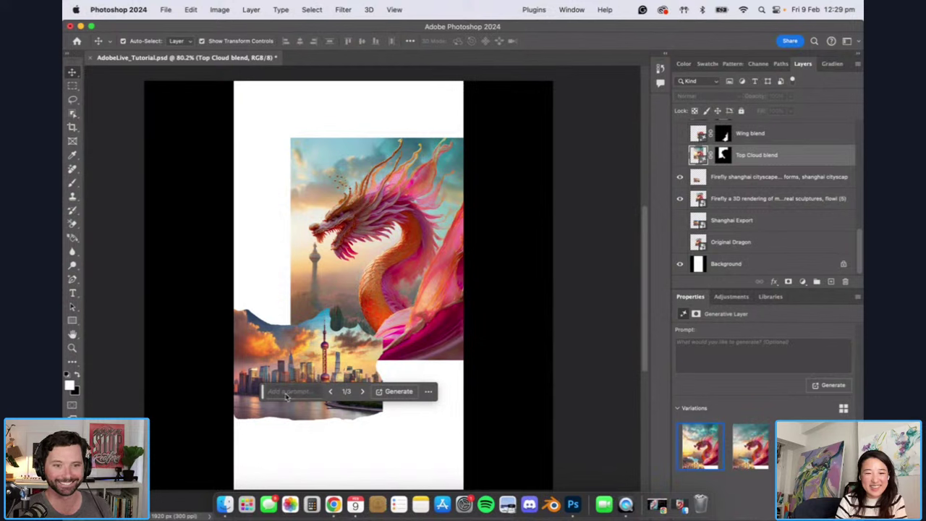
{"action": "left_click_drag", "start_coordinate": [261, 396], "coordinate": [302, 473]}
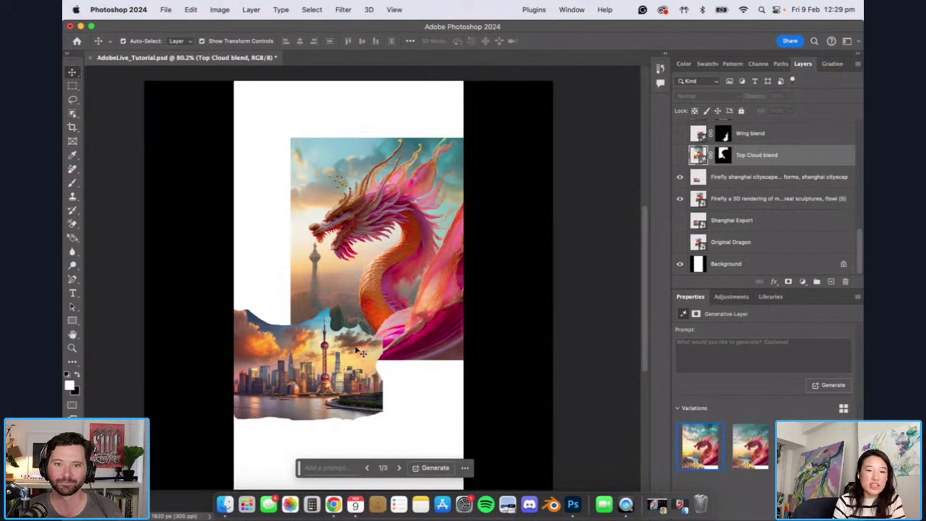
{"action": "left_click", "coordinate": [678, 161]}
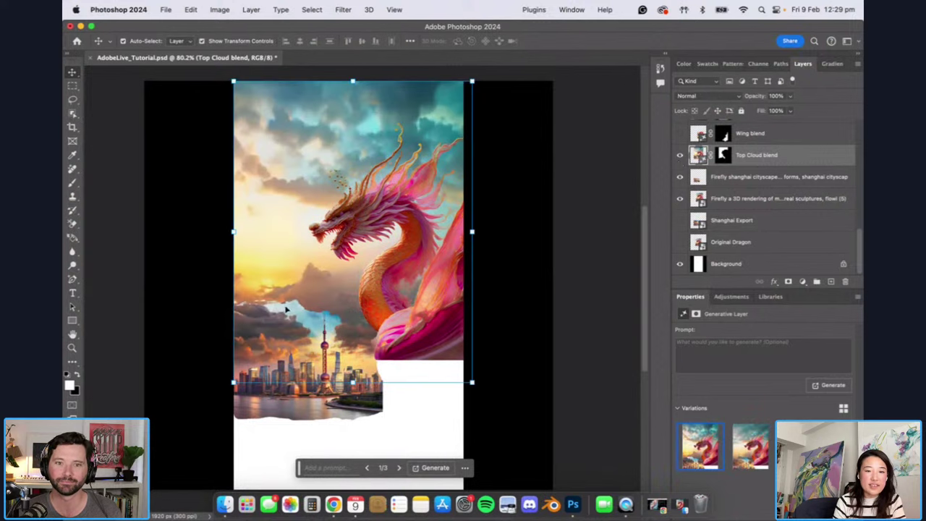
{"action": "left_click", "coordinate": [680, 134]}
{"action": "left_click", "coordinate": [681, 135]}
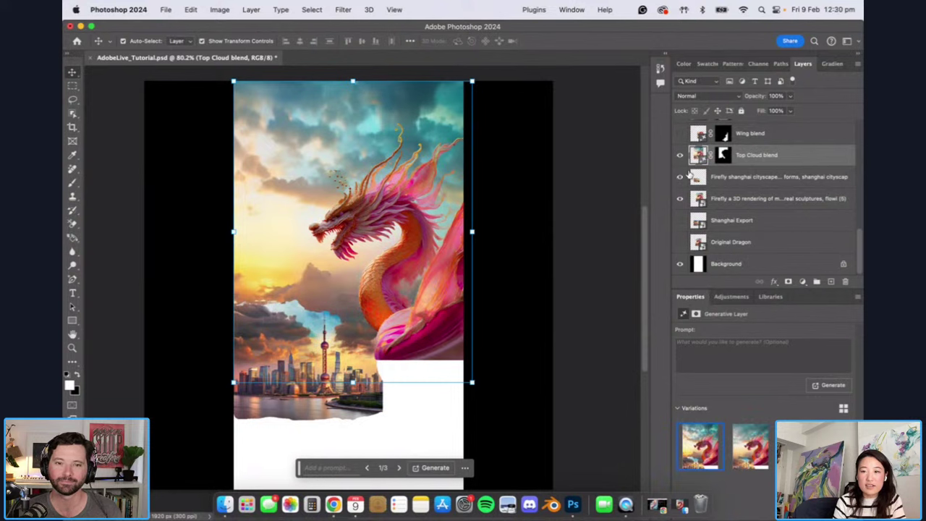
Step: Toggle the Shanghai Export and Original Dragon layers on and off to compare them
{"action": "scroll", "coordinate": [687, 168], "scroll_direction": "up", "scroll_amount": 1}
{"action": "scroll", "coordinate": [682, 142], "scroll_direction": "up", "scroll_amount": 3}
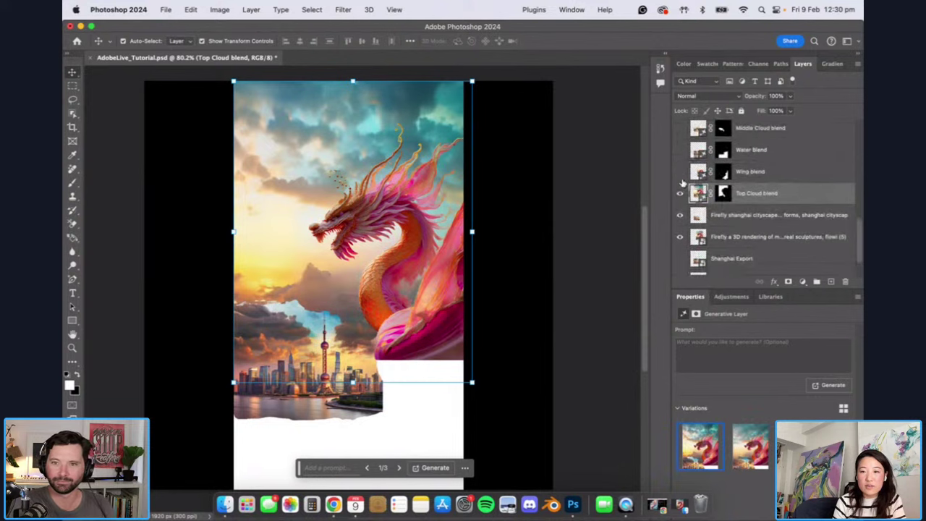
{"action": "scroll", "coordinate": [680, 181], "scroll_direction": "up", "scroll_amount": 3}
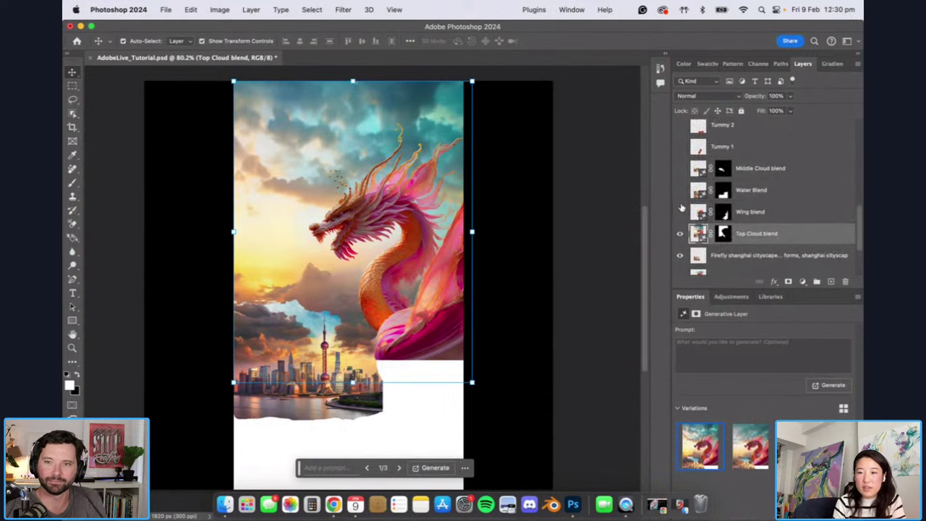
{"action": "scroll", "coordinate": [680, 224], "scroll_direction": "down", "scroll_amount": 3}
{"action": "scroll", "coordinate": [681, 237], "scroll_direction": "down", "scroll_amount": 2}
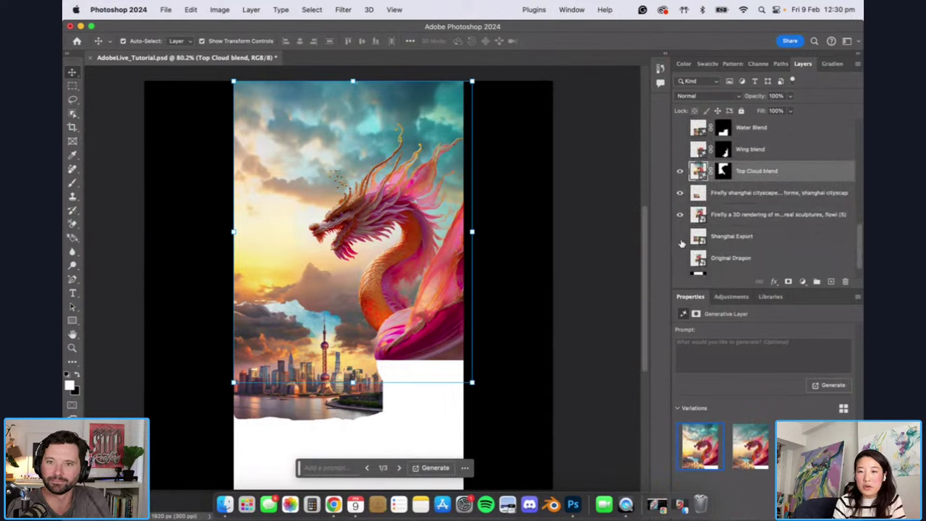
{"action": "left_click", "coordinate": [680, 236]}
{"action": "left_click", "coordinate": [680, 236]}
{"action": "left_click", "coordinate": [680, 237]}
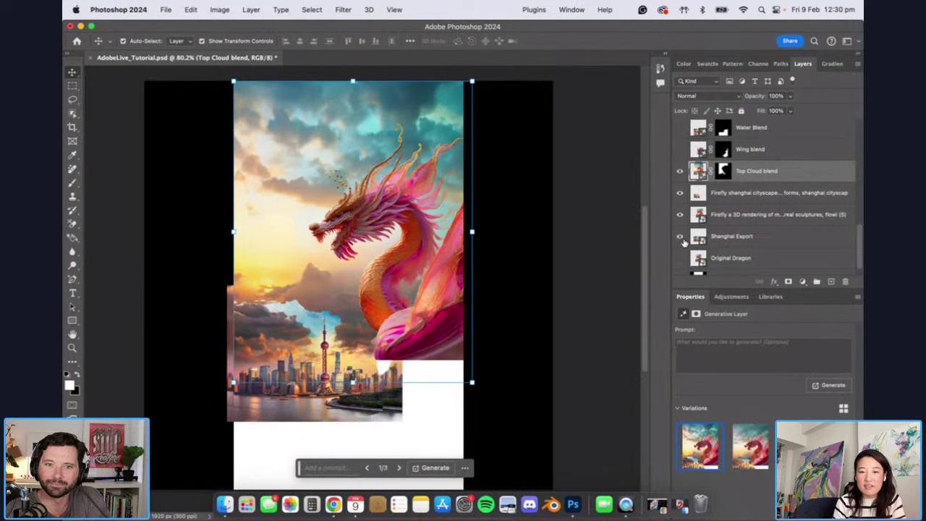
{"action": "scroll", "coordinate": [683, 245], "scroll_direction": "down", "scroll_amount": 1}
{"action": "left_click", "coordinate": [681, 251]}
{"action": "left_click", "coordinate": [681, 251]}
{"action": "scroll", "coordinate": [683, 250], "scroll_direction": "down", "scroll_amount": 1}
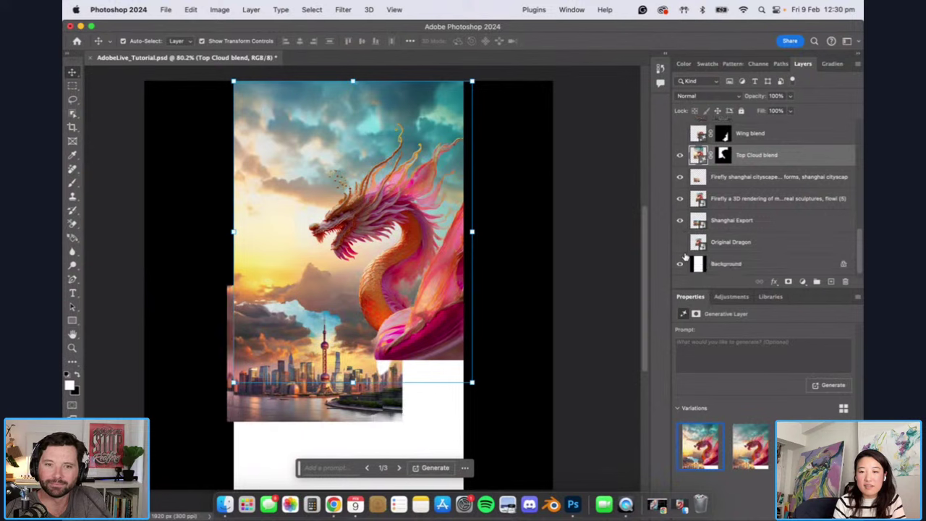
{"action": "left_click", "coordinate": [680, 246]}
{"action": "scroll", "coordinate": [683, 217], "scroll_direction": "up", "scroll_amount": 6}
Step: Compare Water Blend, Wing blend and Top Cloud blend visibility, leaving Water Blend selected
{"action": "left_click", "coordinate": [681, 205]}
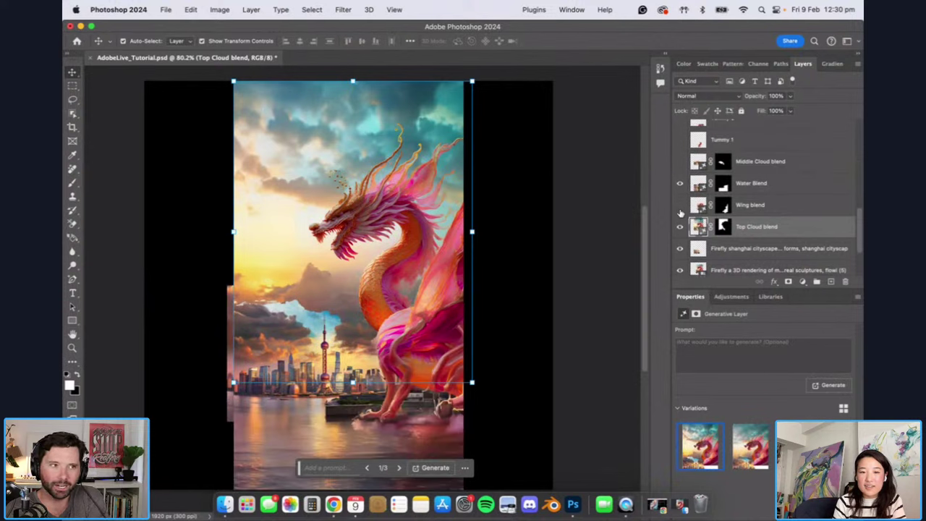
{"action": "left_click", "coordinate": [680, 207]}
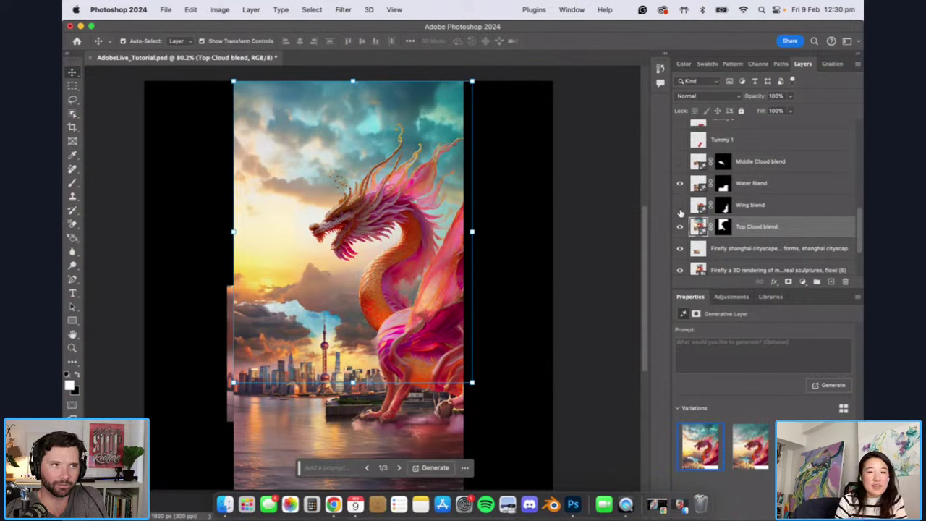
{"action": "left_click", "coordinate": [679, 207]}
{"action": "left_click", "coordinate": [679, 207]}
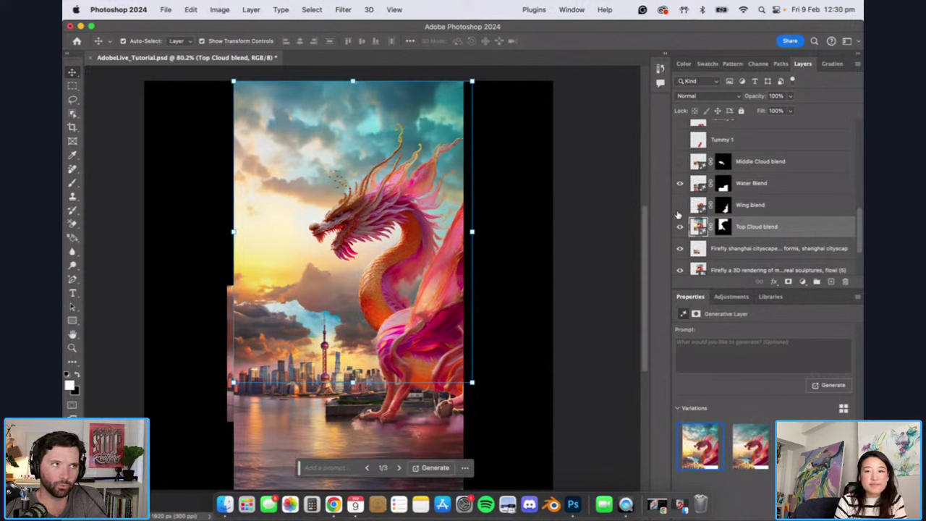
{"action": "left_click", "coordinate": [679, 228]}
{"action": "left_click", "coordinate": [679, 228]}
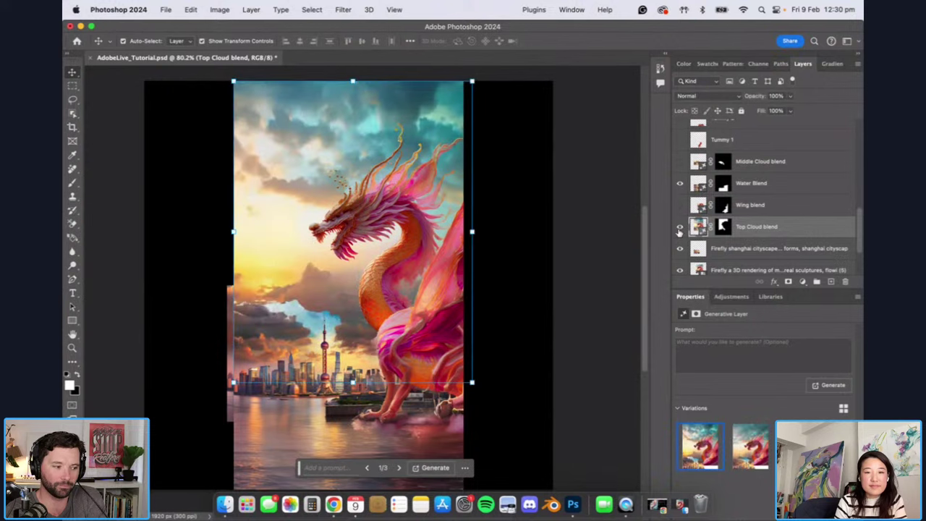
{"action": "left_click", "coordinate": [680, 184]}
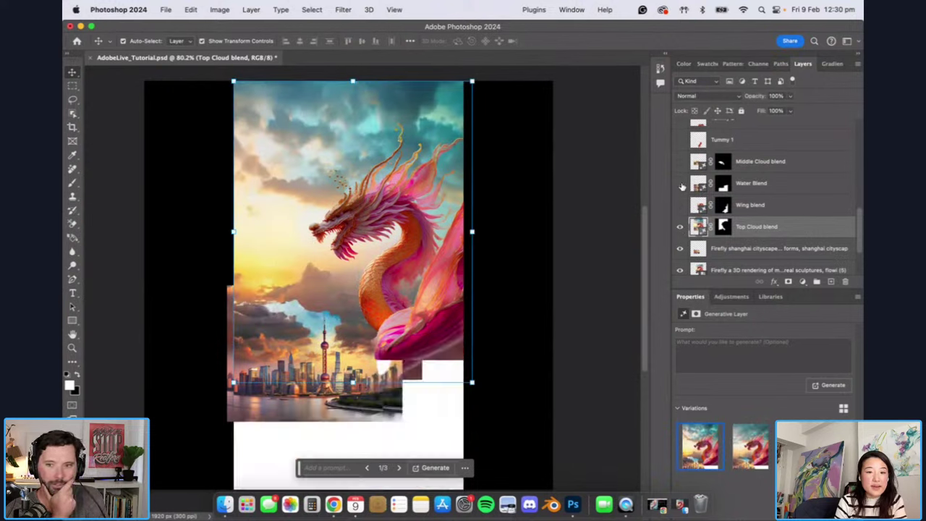
{"action": "left_click", "coordinate": [680, 185]}
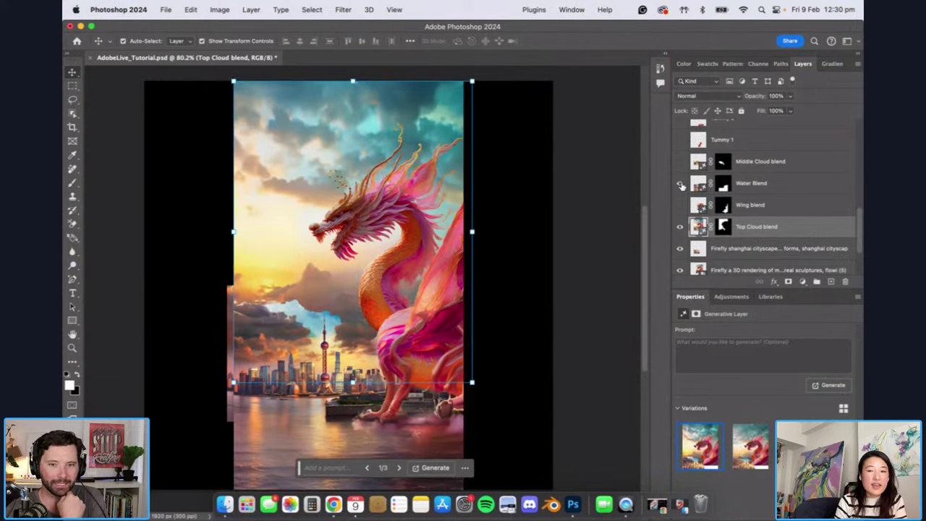
{"action": "left_click", "coordinate": [745, 187]}
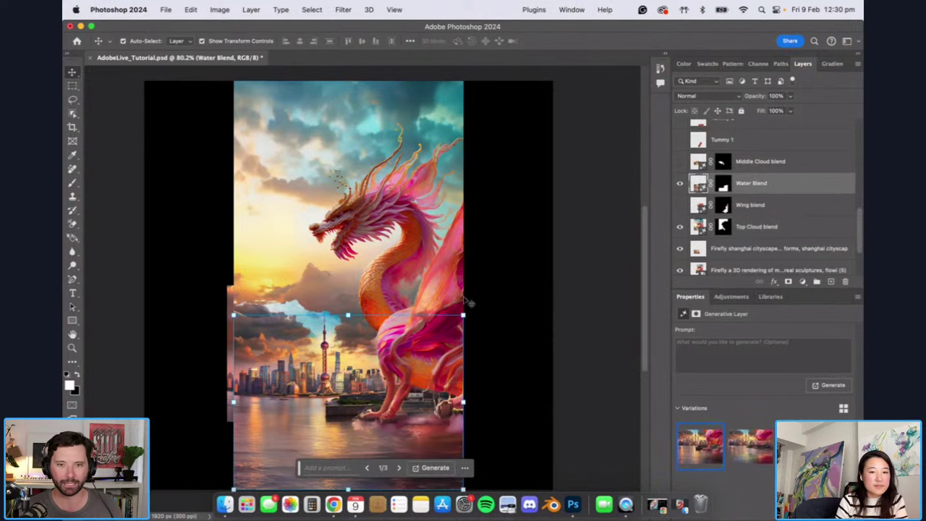
{"action": "scroll", "coordinate": [535, 297], "scroll_direction": "down", "scroll_amount": 2}
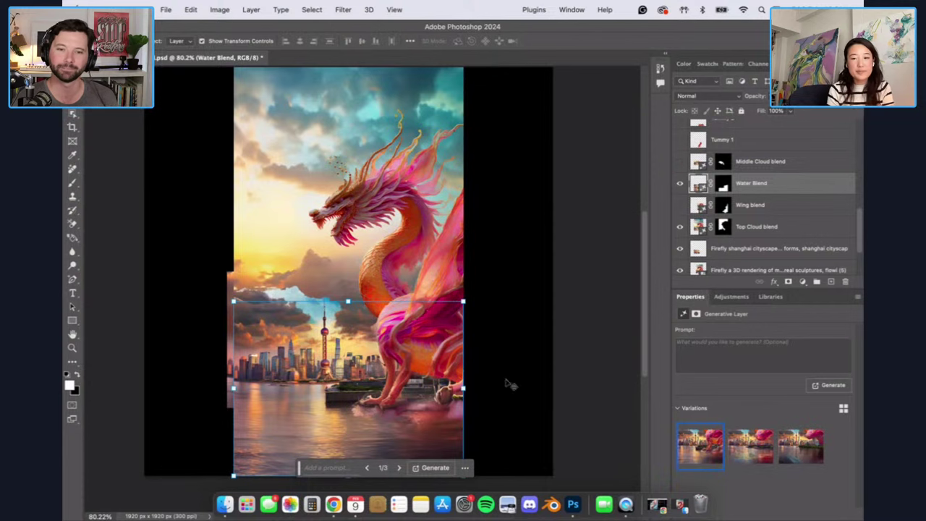
Step: Compare the three Water Blend variations and keep variation 1/3
{"action": "left_click", "coordinate": [745, 462]}
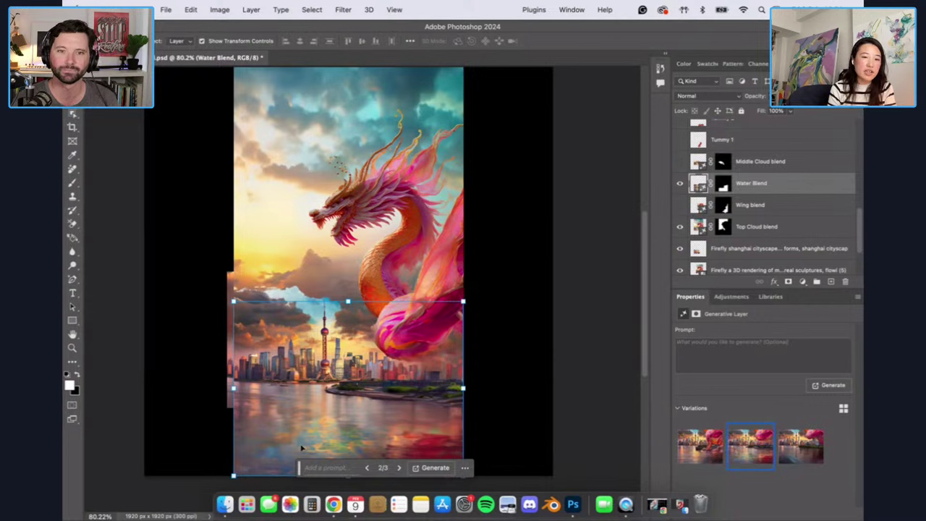
{"action": "left_click", "coordinate": [789, 452]}
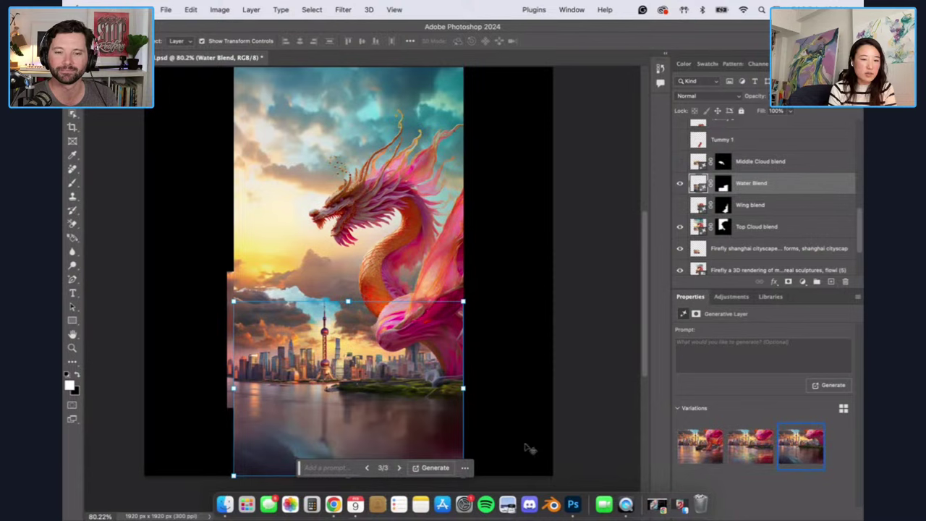
{"action": "left_click", "coordinate": [683, 454]}
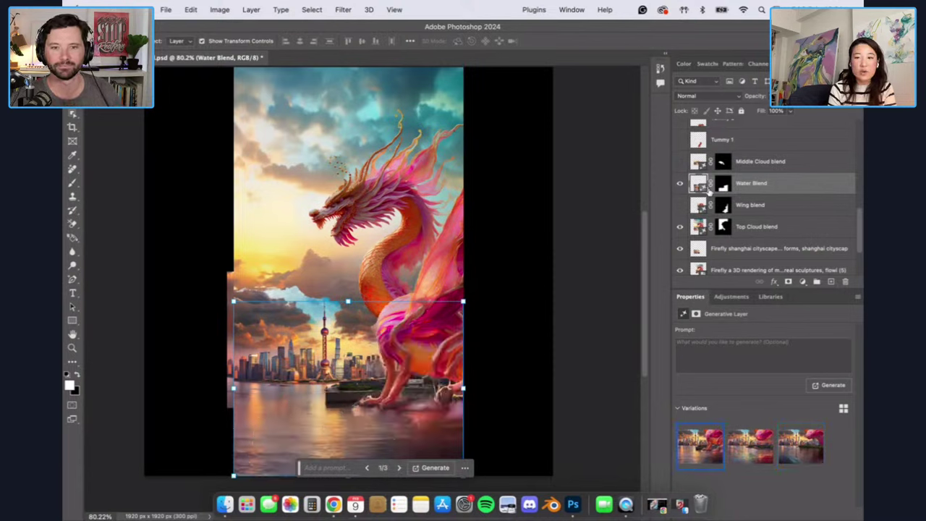
Step: Show the Middle Cloud blend layer again and switch it to cloud variation 2/3
{"action": "left_click", "coordinate": [680, 162]}
{"action": "left_click", "coordinate": [680, 162]}
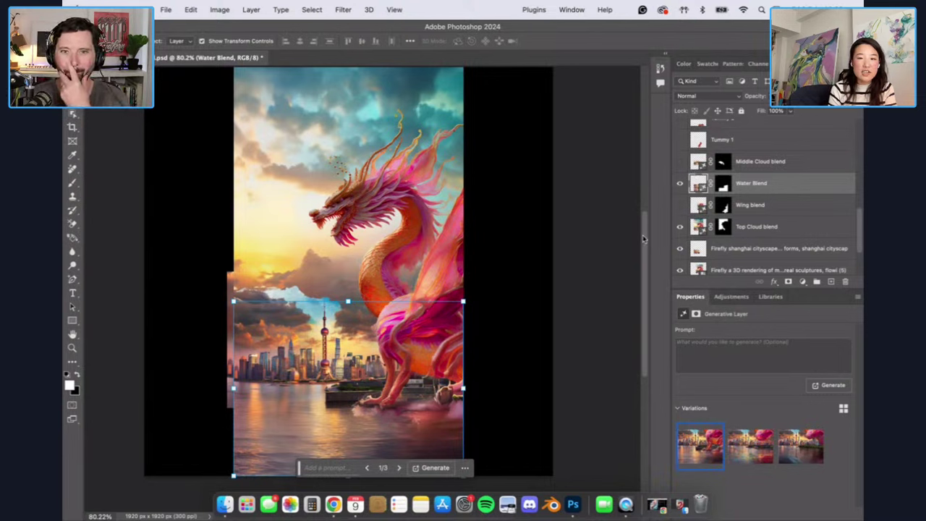
{"action": "left_click", "coordinate": [680, 162]}
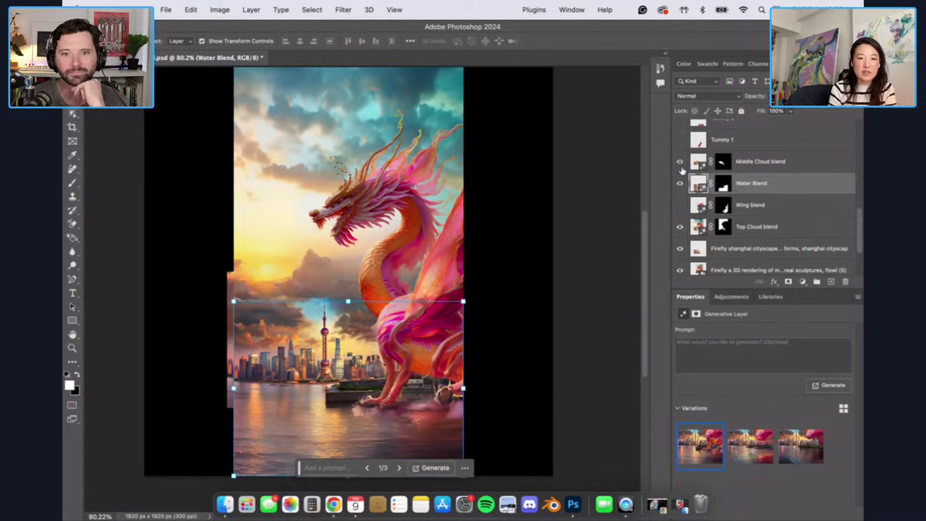
{"action": "left_click", "coordinate": [787, 164]}
{"action": "left_click", "coordinate": [738, 443]}
{"action": "left_click", "coordinate": [699, 445]}
{"action": "left_click", "coordinate": [733, 455]}
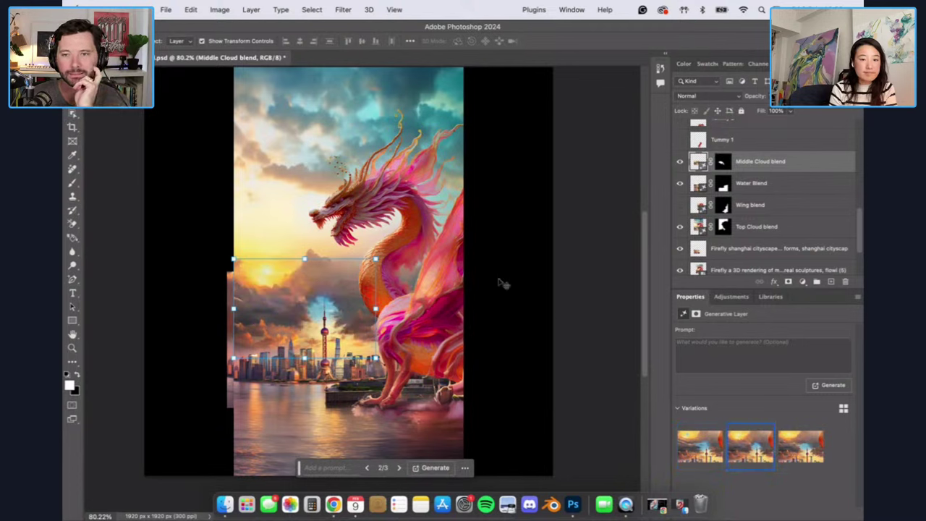
{"action": "left_click", "coordinate": [498, 249]}
Step: Lasso the dragon's feet and the water beneath them, leaving the Generative Fill prompt closed
{"action": "key", "text": "l"}
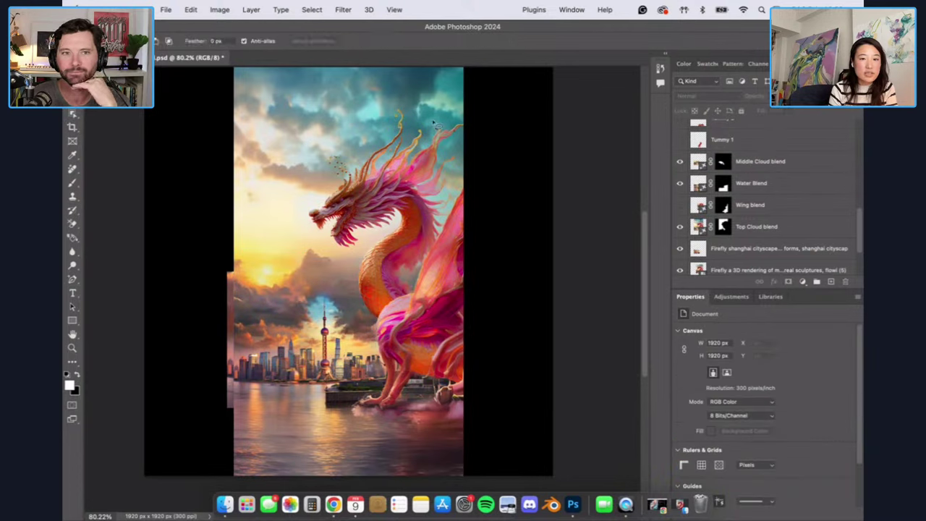
{"action": "mouse_move", "coordinate": [473, 95]}
{"action": "left_mouse_down"}
{"action": "mouse_move", "coordinate": [422, 131]}
{"action": "mouse_move", "coordinate": [429, 166]}
{"action": "mouse_move", "coordinate": [477, 156]}
{"action": "mouse_move", "coordinate": [471, 96]}
{"action": "left_mouse_up"}
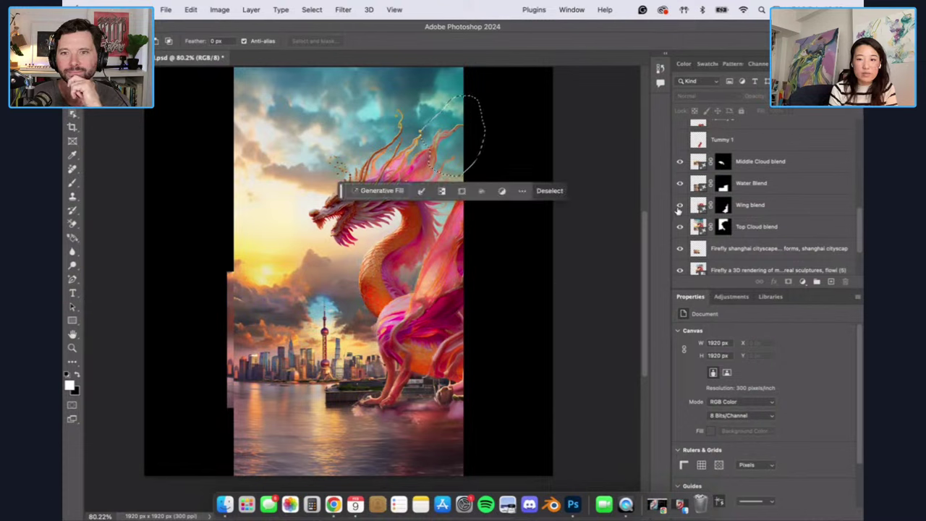
{"action": "mouse_move", "coordinate": [479, 371]}
{"action": "left_mouse_down"}
{"action": "mouse_move", "coordinate": [396, 344]}
{"action": "mouse_move", "coordinate": [381, 347]}
{"action": "mouse_move", "coordinate": [341, 394]}
{"action": "mouse_move", "coordinate": [352, 442]}
{"action": "mouse_move", "coordinate": [481, 430]}
{"action": "left_mouse_up"}
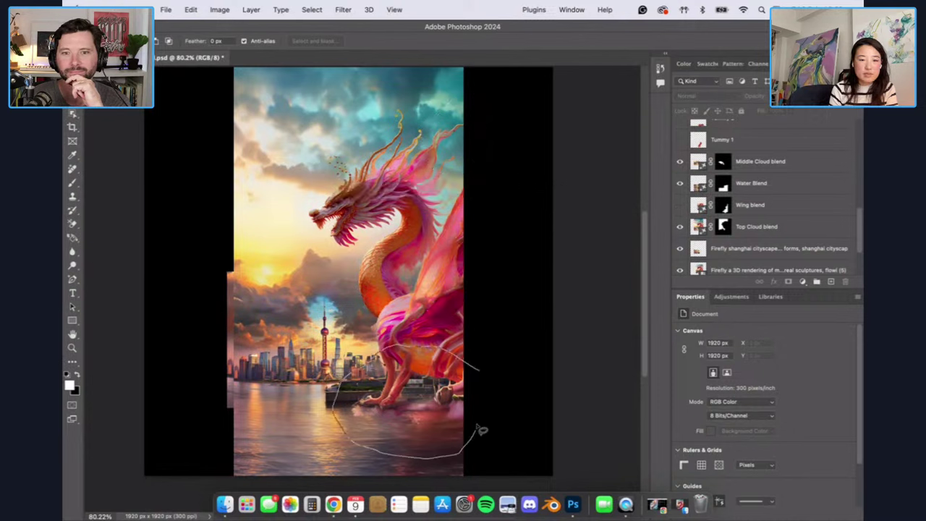
{"action": "left_click_drag", "start_coordinate": [470, 370], "coordinate": [474, 376]}
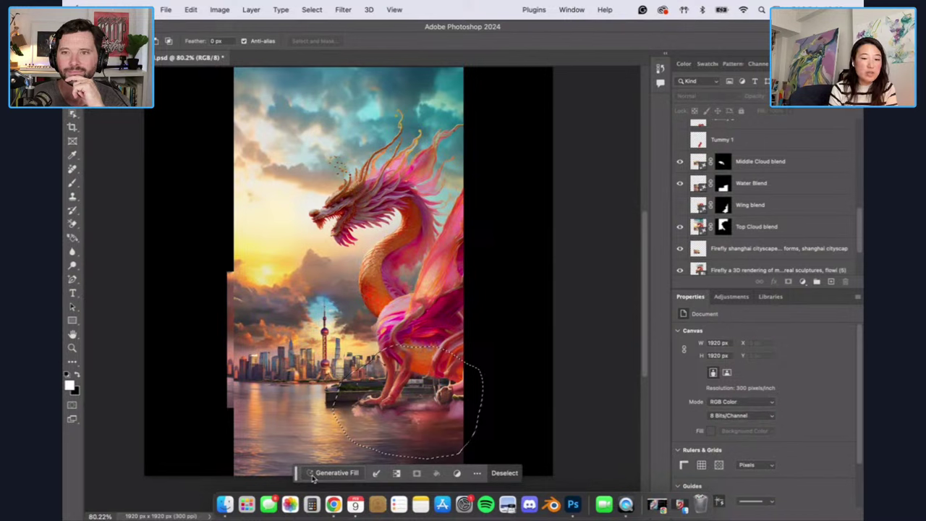
{"action": "left_click", "coordinate": [318, 474]}
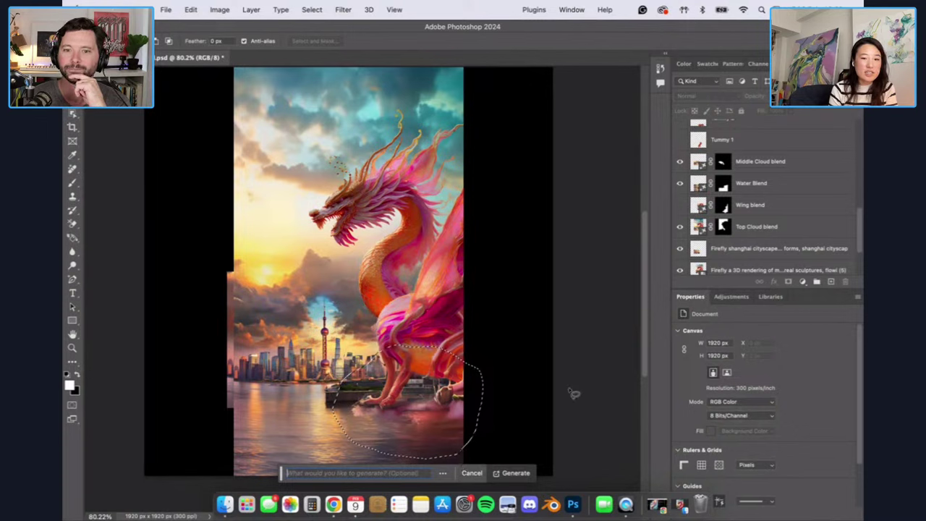
{"action": "key", "text": "Escape"}
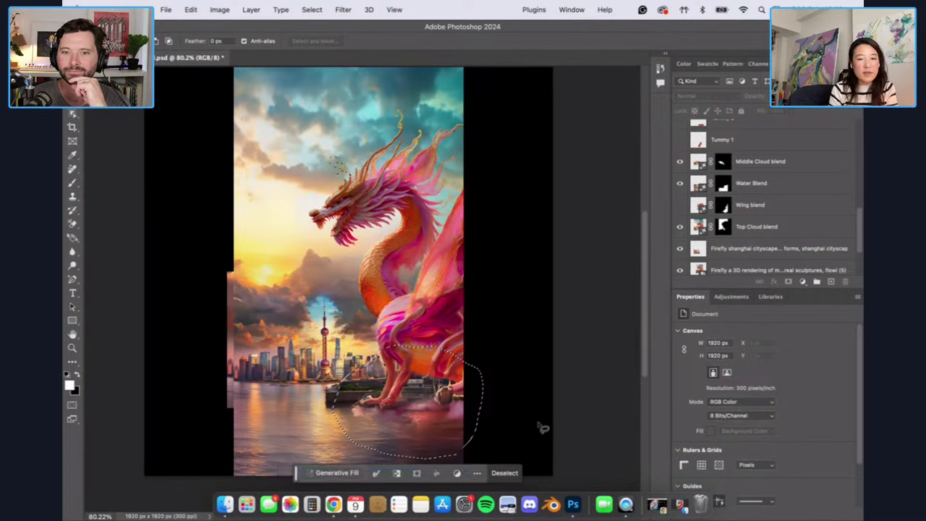
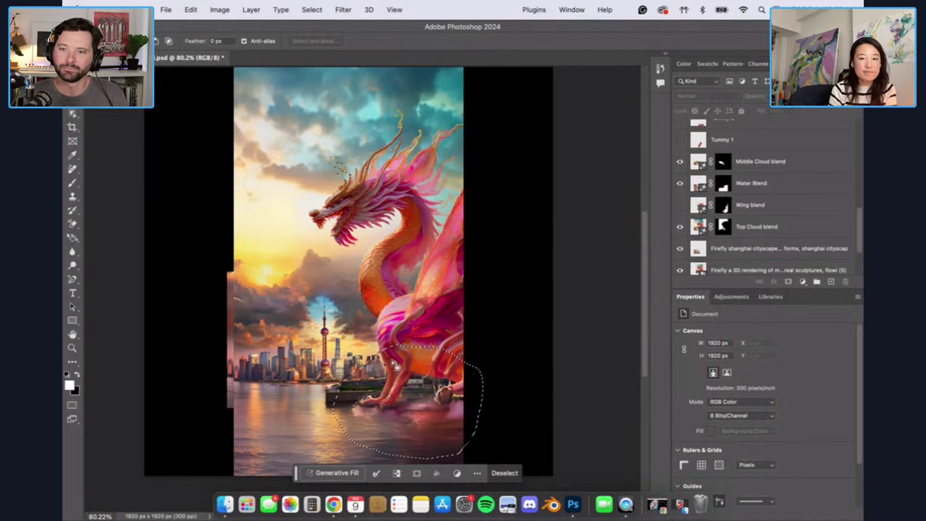
Step: Compare the Wing blend layer by hiding it and showing it again
{"action": "left_click", "coordinate": [678, 205]}
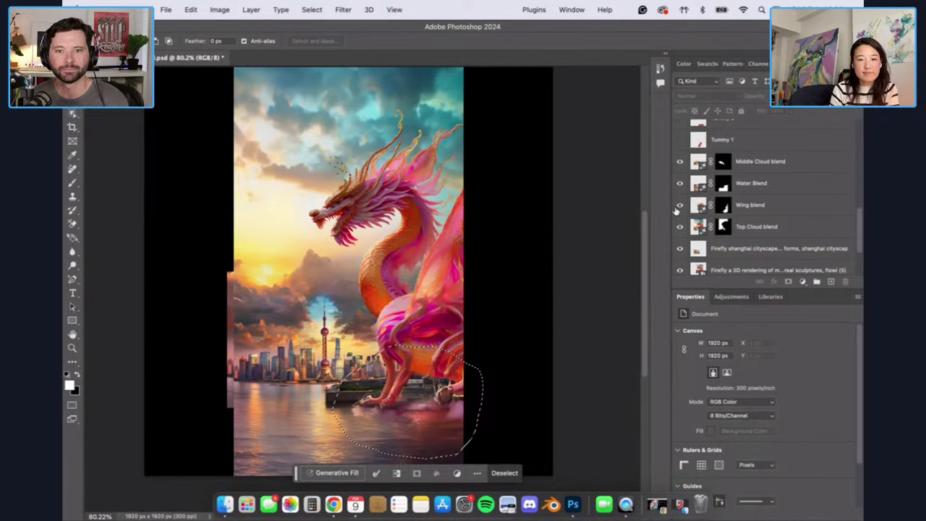
{"action": "left_click", "coordinate": [679, 205]}
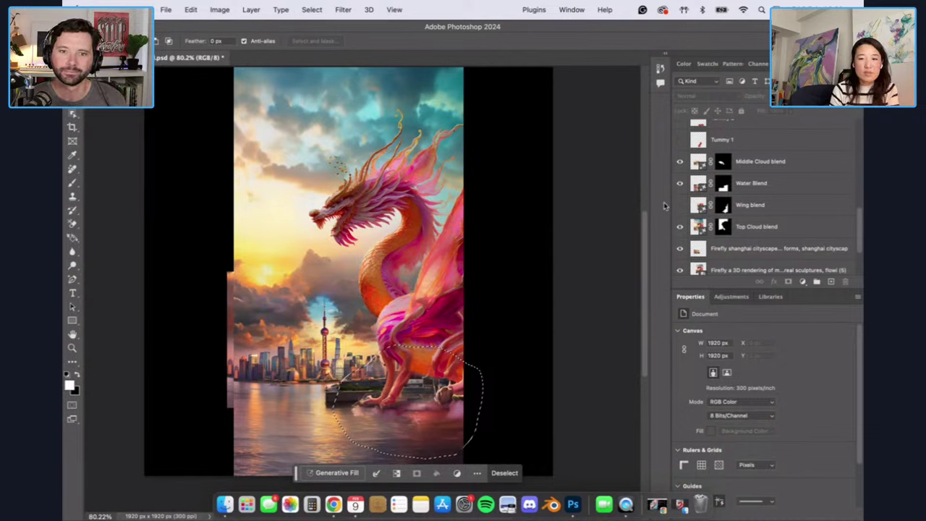
{"action": "left_click", "coordinate": [679, 206]}
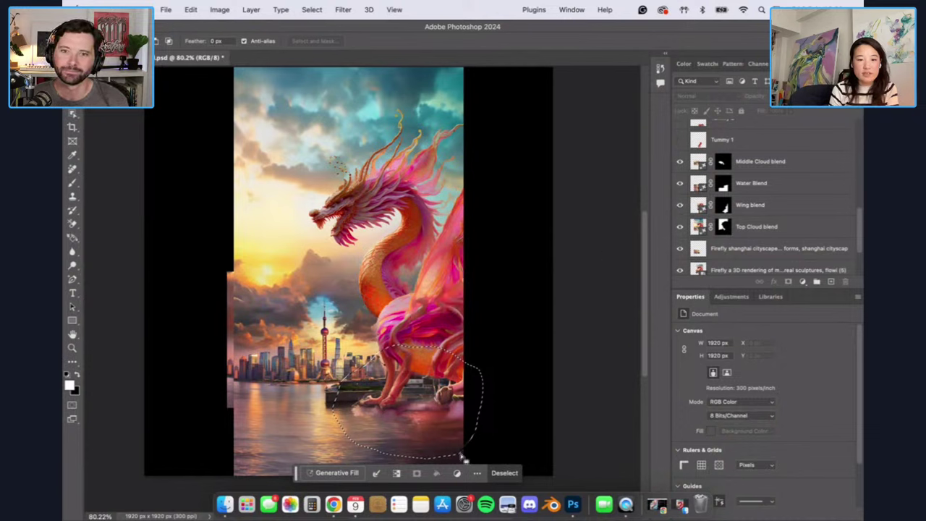
Step: Drop the lasso selection, then select the Tummy 1 layer and make it visible
{"action": "left_click", "coordinate": [505, 472]}
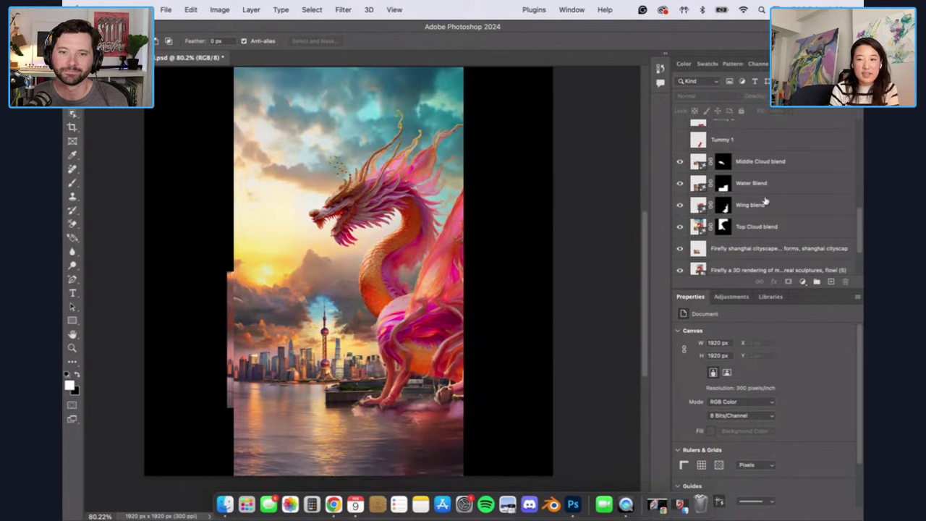
{"action": "left_click", "coordinate": [768, 150]}
{"action": "left_click", "coordinate": [679, 141]}
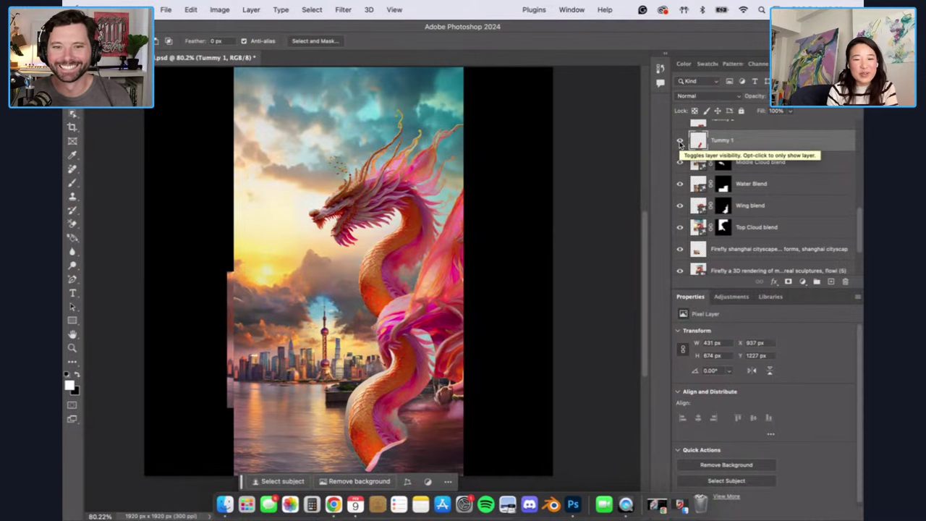
Step: Compare Tummy 1 on and off, then nudge it with the Move tool and undo
{"action": "left_click", "coordinate": [679, 142]}
{"action": "left_click", "coordinate": [679, 142]}
{"action": "key", "text": "v"}
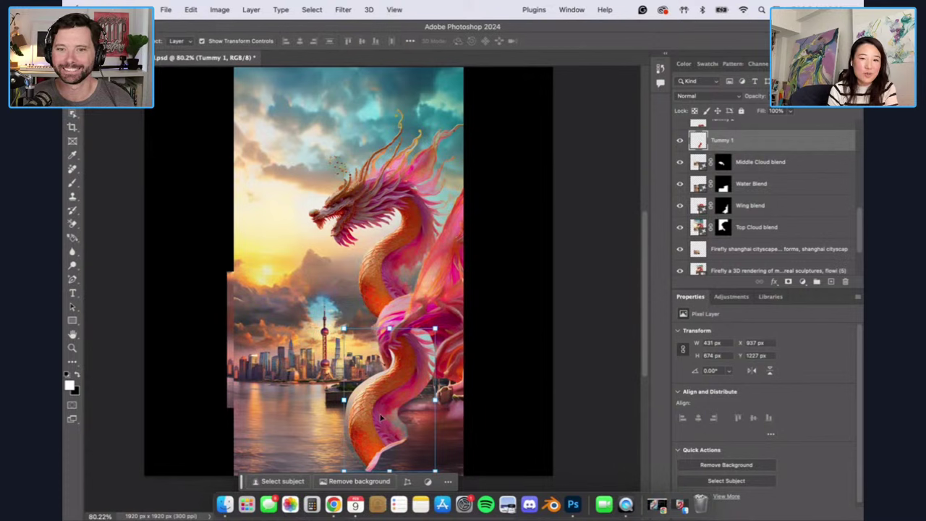
{"action": "left_click_drag", "start_coordinate": [382, 413], "coordinate": [378, 409]}
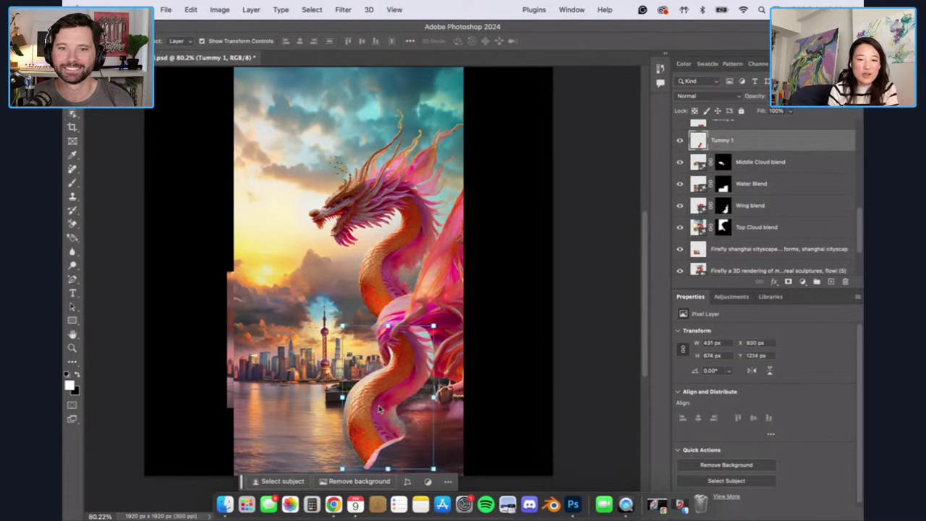
{"action": "key", "text": "super+z"}
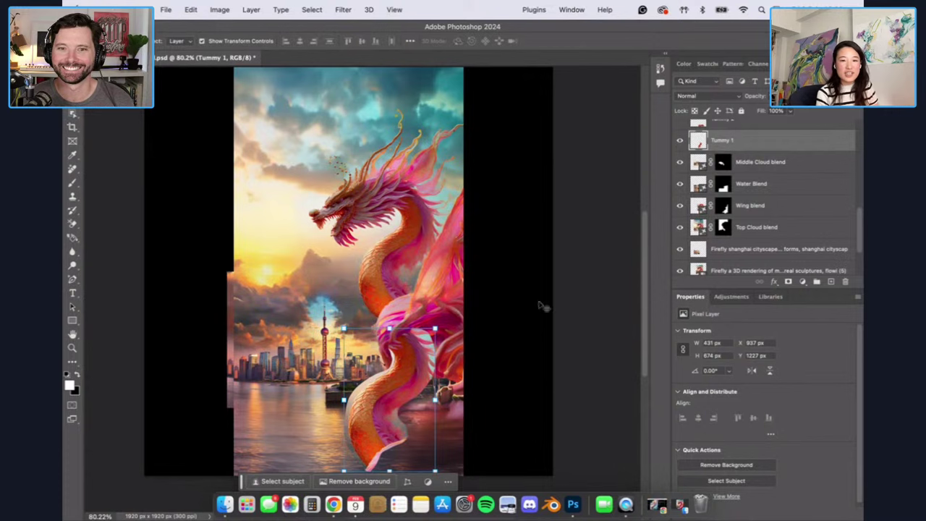
Step: Show the Tummy 2 layer to add the extra tail curl at the bottom
{"action": "scroll", "coordinate": [730, 150], "scroll_direction": "up", "scroll_amount": 1}
{"action": "left_click", "coordinate": [679, 126]}
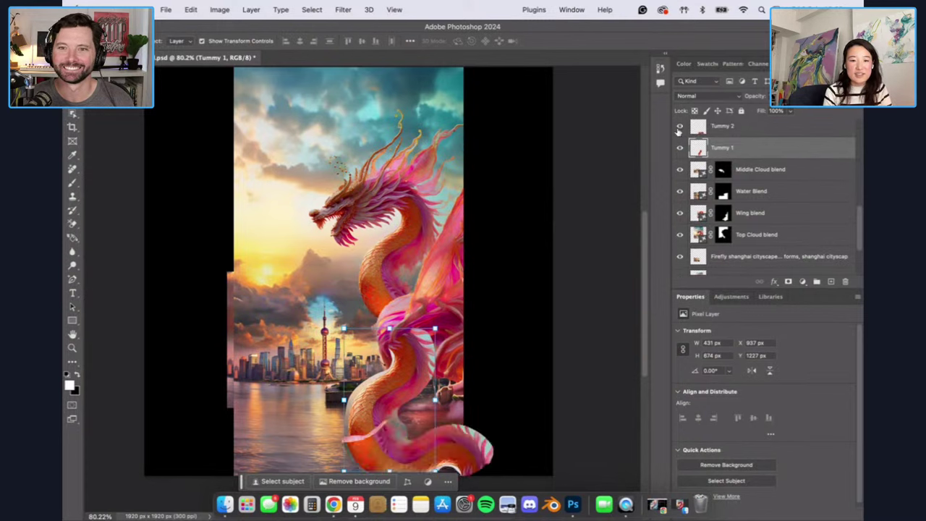
{"action": "right_click", "coordinate": [377, 433]}
{"action": "left_click", "coordinate": [499, 425]}
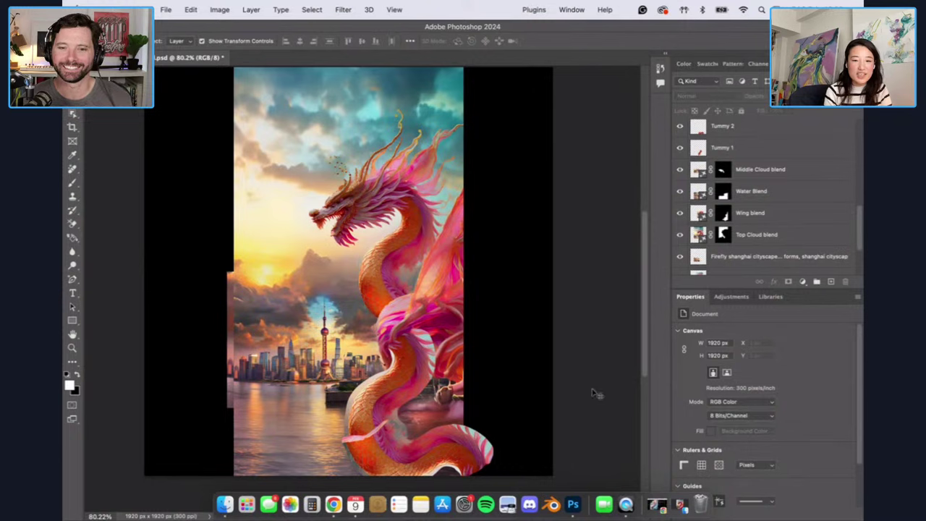
{"action": "scroll", "coordinate": [745, 242], "scroll_direction": "up", "scroll_amount": 3}
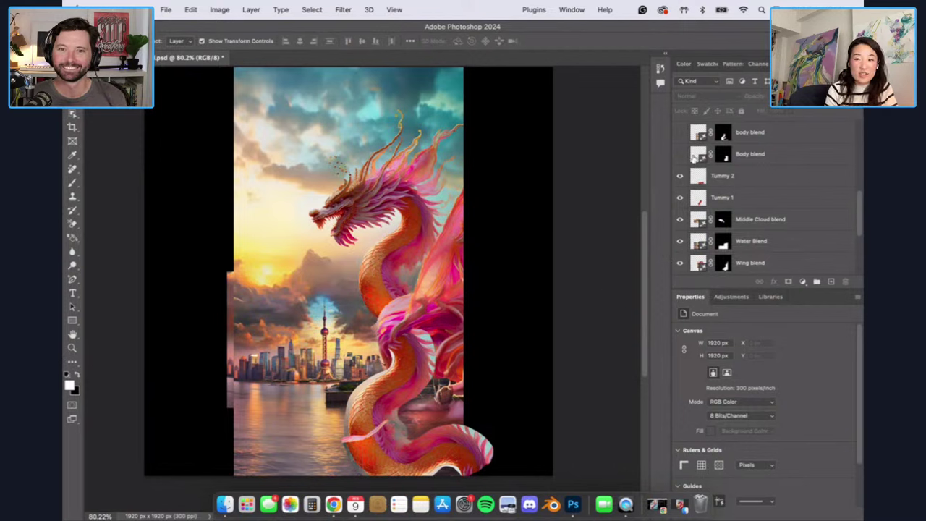
Step: Lasso around the dragon's lower body, then show and select the Body blend layer
{"action": "key", "text": "l"}
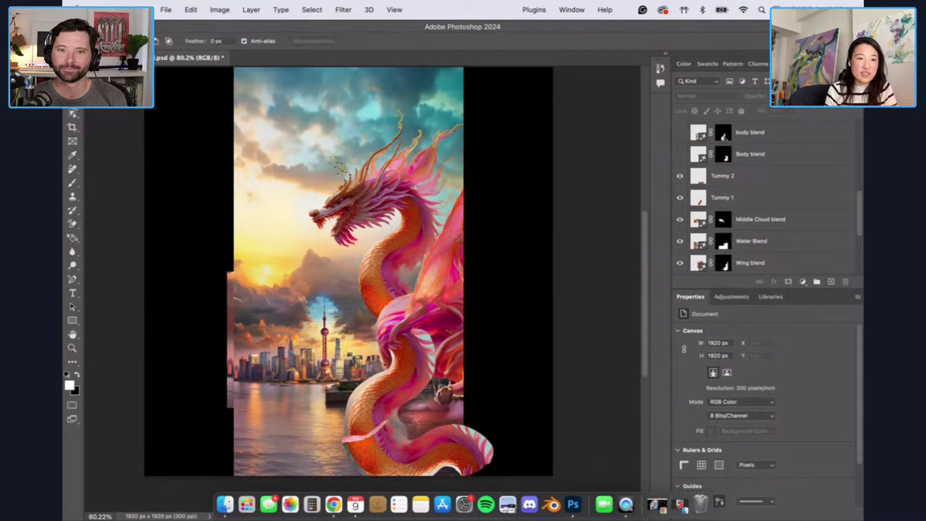
{"action": "mouse_move", "coordinate": [414, 371]}
{"action": "left_mouse_down"}
{"action": "mouse_move", "coordinate": [371, 418]}
{"action": "mouse_move", "coordinate": [386, 453]}
{"action": "mouse_move", "coordinate": [453, 432]}
{"action": "mouse_move", "coordinate": [480, 436]}
{"action": "mouse_move", "coordinate": [490, 410]}
{"action": "left_mouse_up"}
{"action": "left_click", "coordinate": [410, 322]}
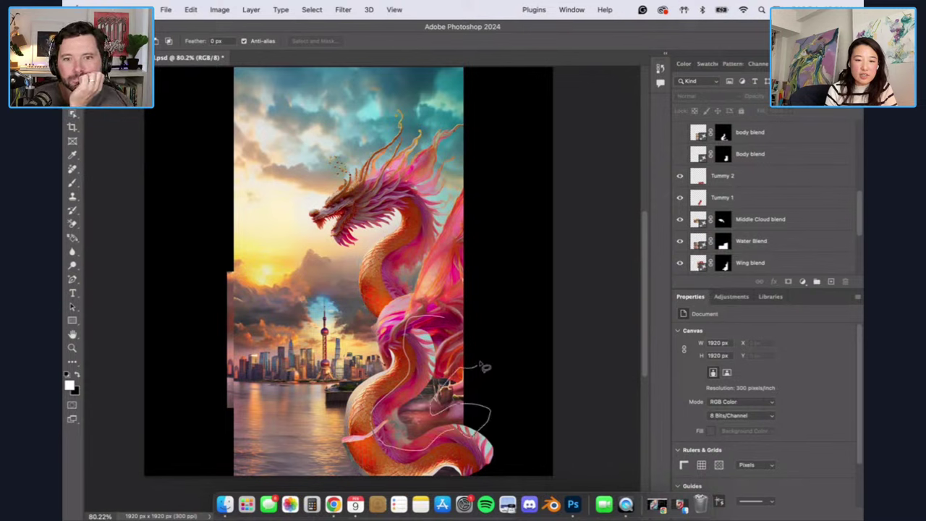
{"action": "left_click_drag", "start_coordinate": [430, 328], "coordinate": [432, 330]}
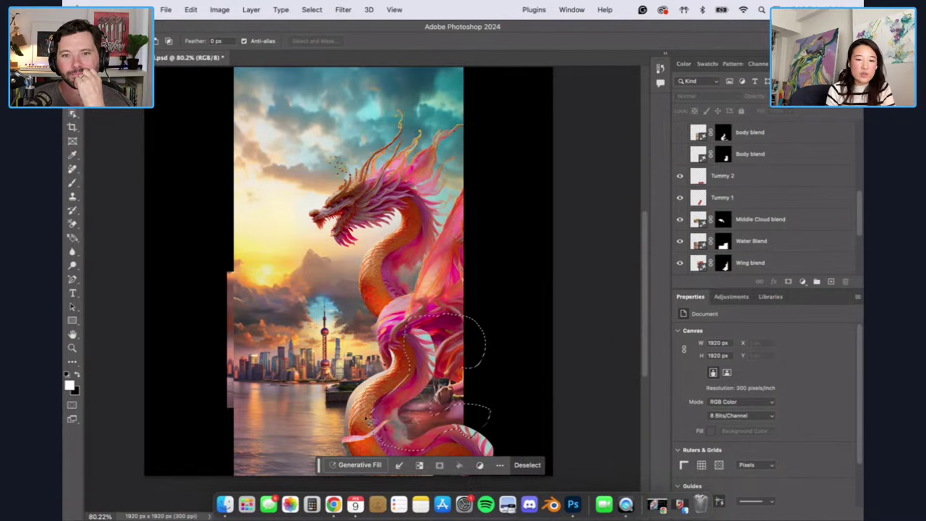
{"action": "left_click", "coordinate": [684, 158]}
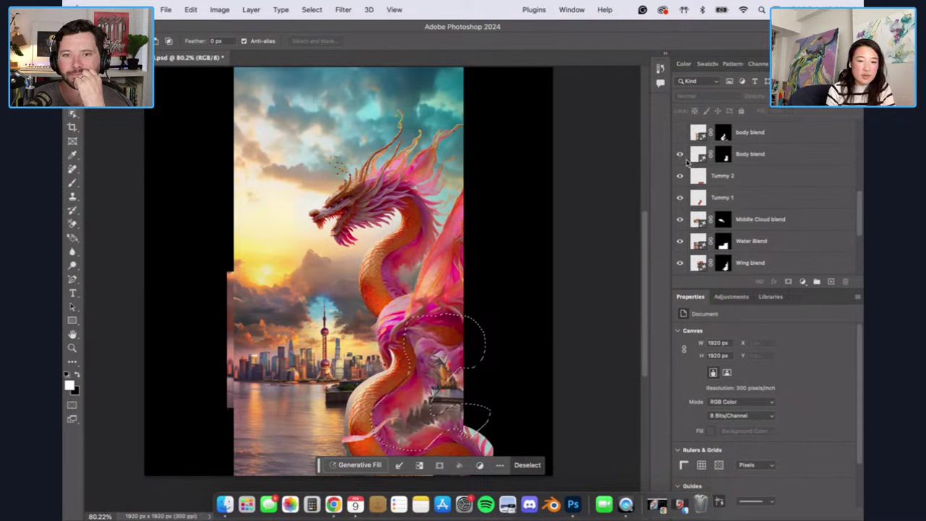
{"action": "left_click", "coordinate": [753, 162]}
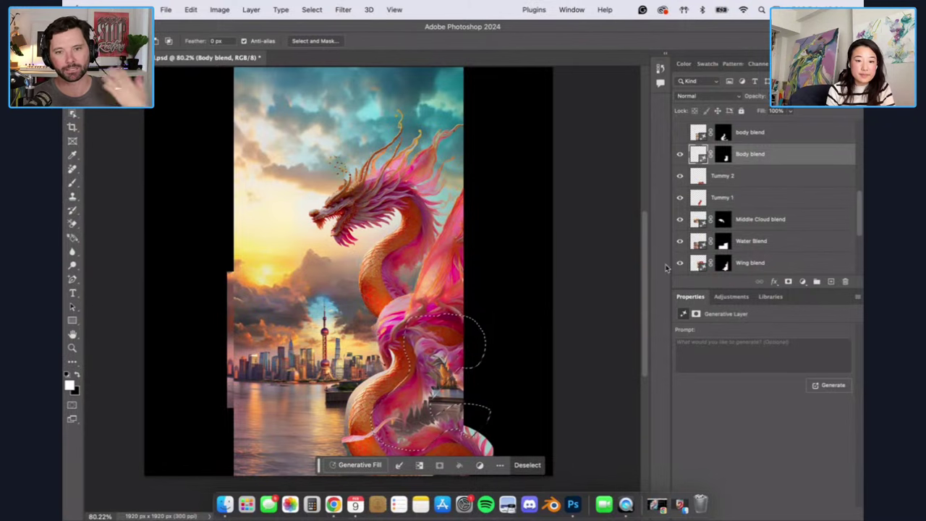
Step: Compare the Body blend variations and settle on variation 2 of 6
{"action": "left_click", "coordinate": [527, 465]}
{"action": "scroll", "coordinate": [789, 454], "scroll_direction": "down", "scroll_amount": 2}
{"action": "left_click", "coordinate": [801, 474]}
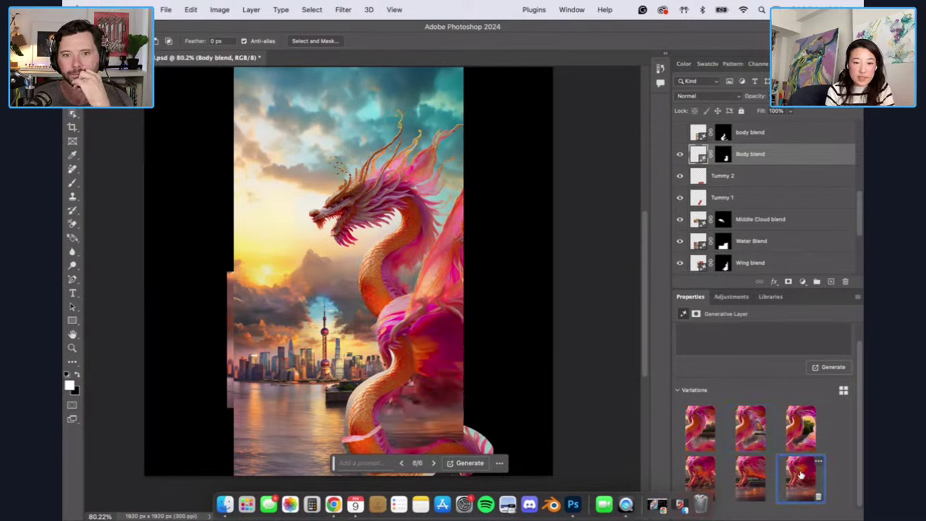
{"action": "left_click", "coordinate": [750, 484]}
{"action": "left_click", "coordinate": [700, 478]}
{"action": "left_click", "coordinate": [792, 433]}
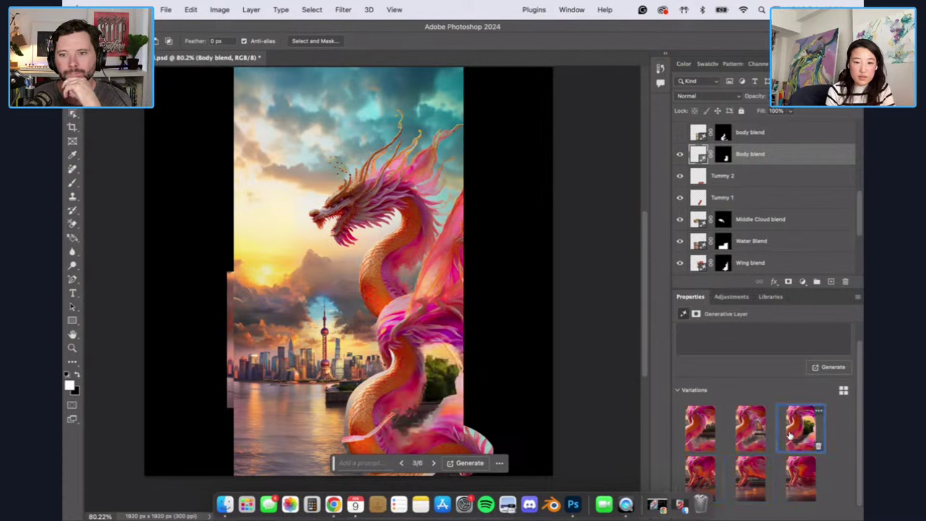
{"action": "left_click", "coordinate": [755, 434]}
{"action": "left_click", "coordinate": [792, 432]}
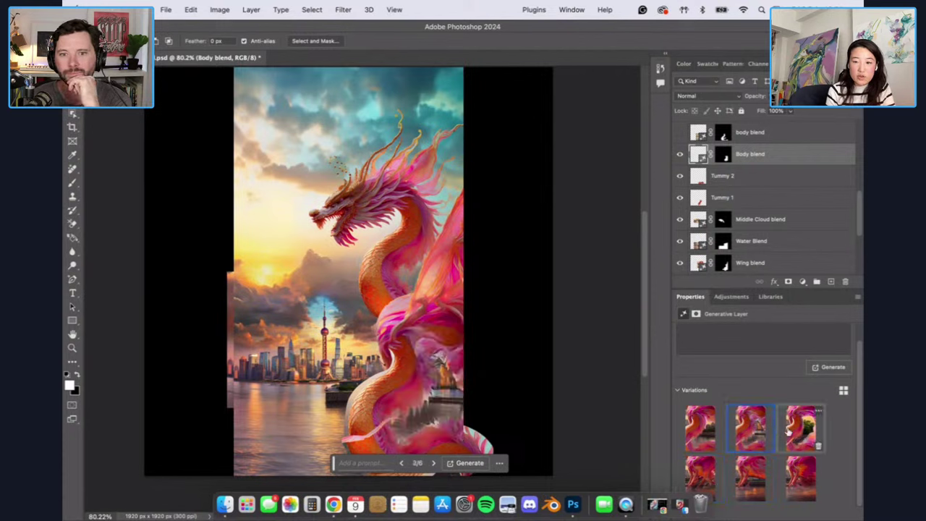
{"action": "left_click", "coordinate": [751, 431]}
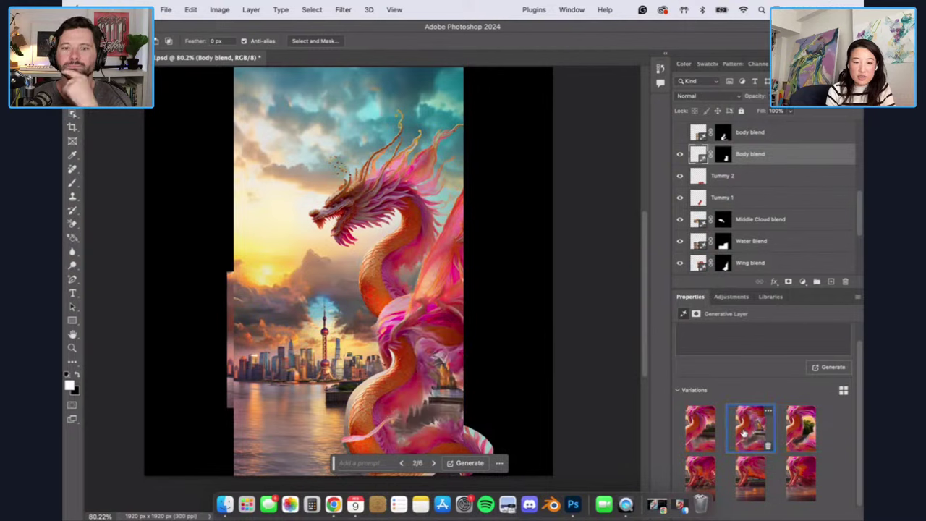
{"action": "left_click", "coordinate": [693, 434]}
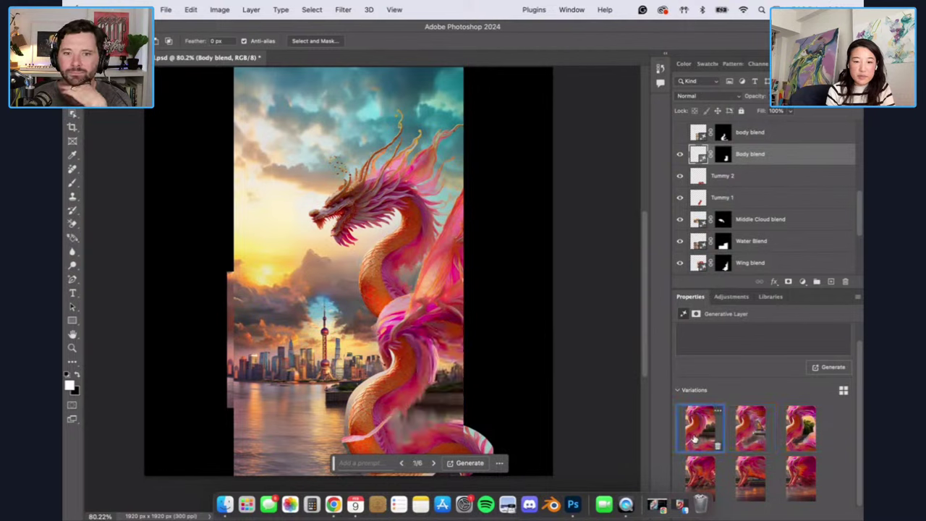
{"action": "left_click", "coordinate": [751, 431]}
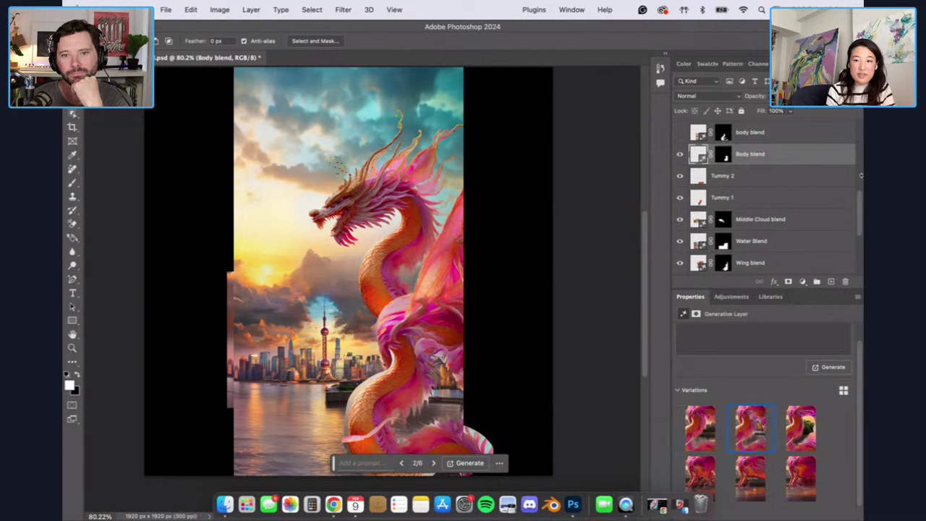
Step: Compare the other body blend layer on and off, leave it visible, and select it
{"action": "left_click", "coordinate": [679, 133]}
{"action": "left_click", "coordinate": [679, 133]}
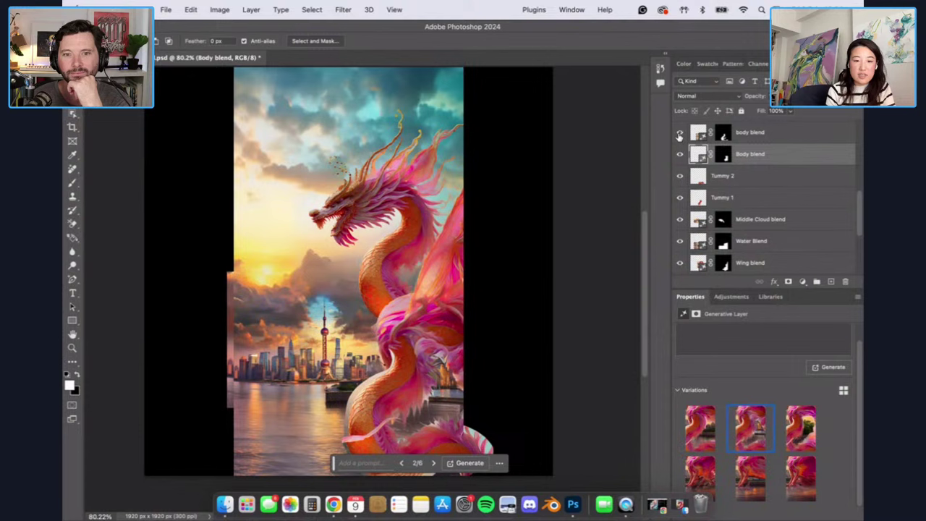
{"action": "left_click", "coordinate": [679, 133]}
{"action": "left_click", "coordinate": [679, 134]}
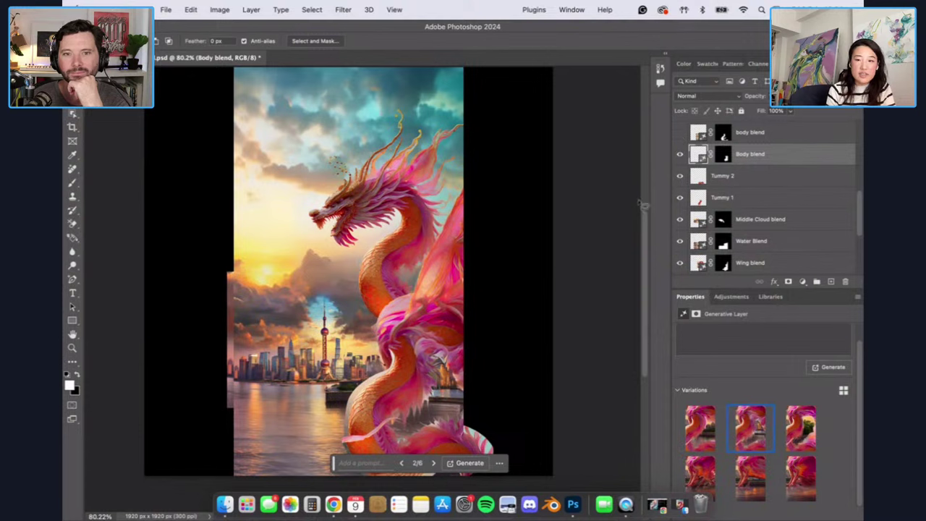
{"action": "left_click", "coordinate": [679, 137]}
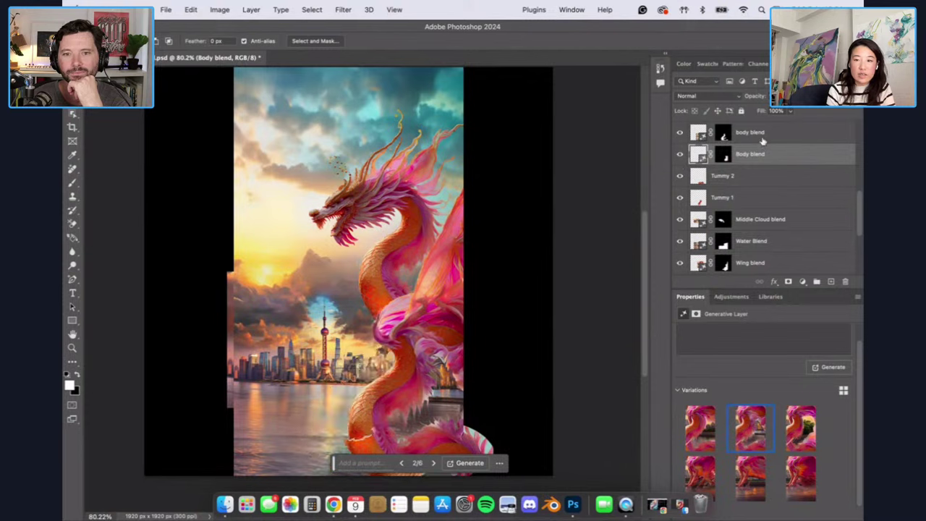
{"action": "left_click", "coordinate": [763, 140]}
Step: Set the upper body blend layer to its third variation
{"action": "left_click", "coordinate": [752, 444]}
{"action": "left_click", "coordinate": [705, 450]}
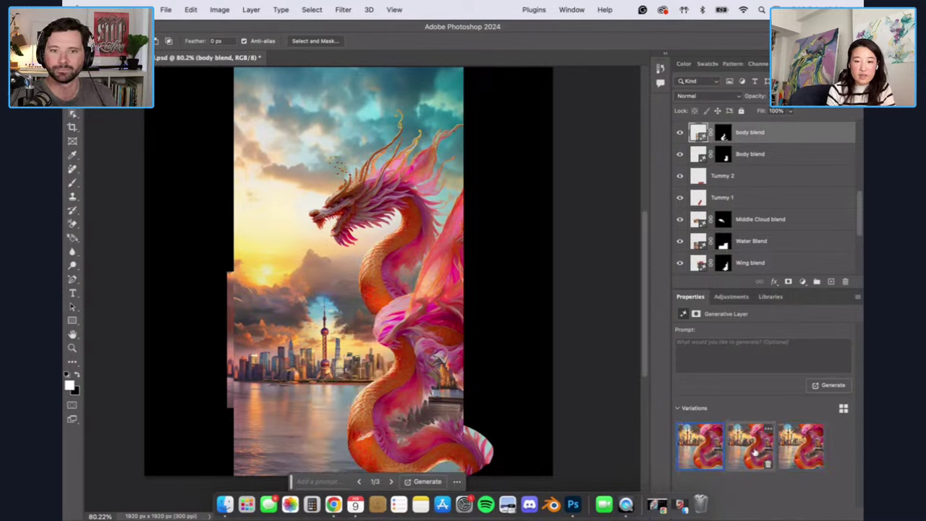
{"action": "left_click", "coordinate": [787, 446]}
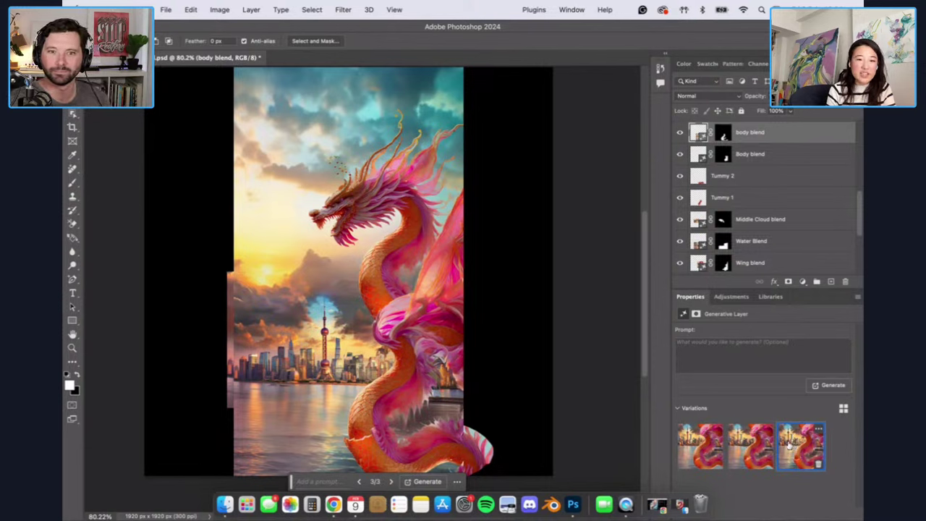
{"action": "scroll", "coordinate": [723, 206], "scroll_direction": "up", "scroll_amount": 3}
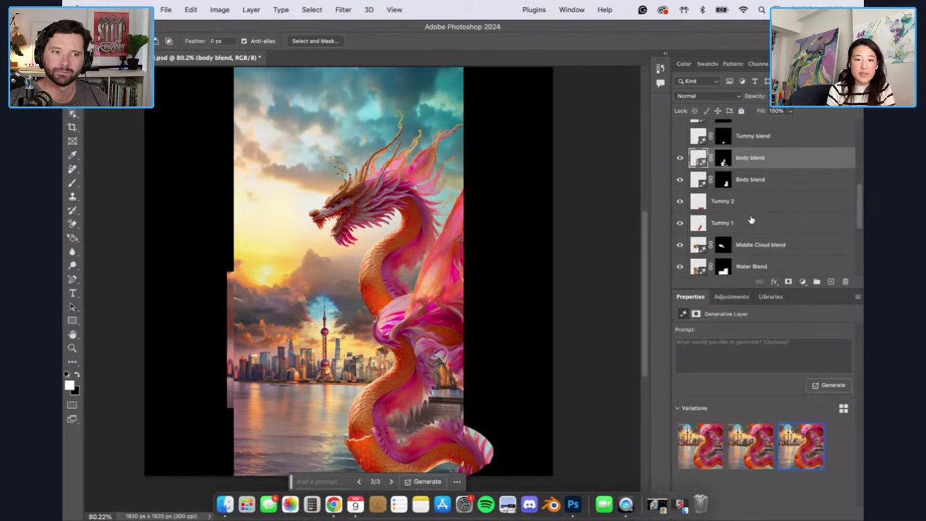
Step: Compare the Tummy blend layer on and off, then use its second variation
{"action": "left_click", "coordinate": [679, 137]}
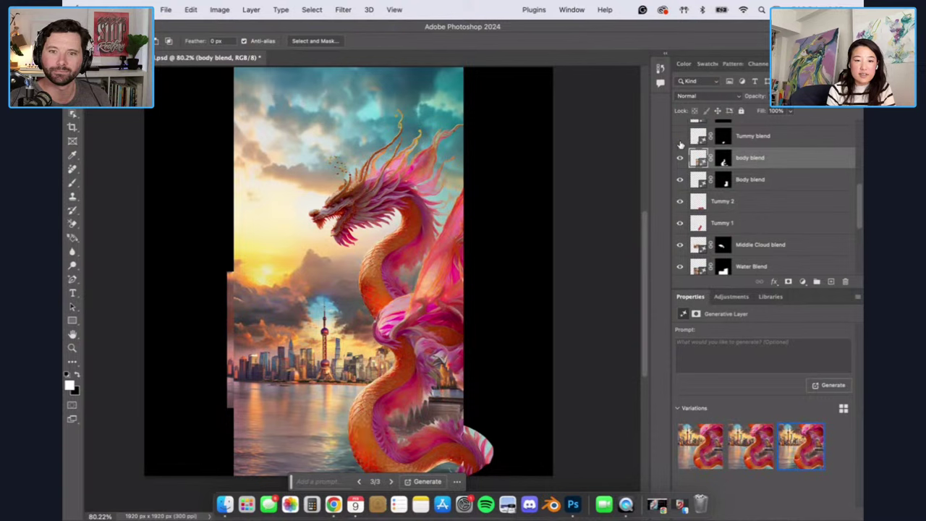
{"action": "left_click", "coordinate": [679, 137]}
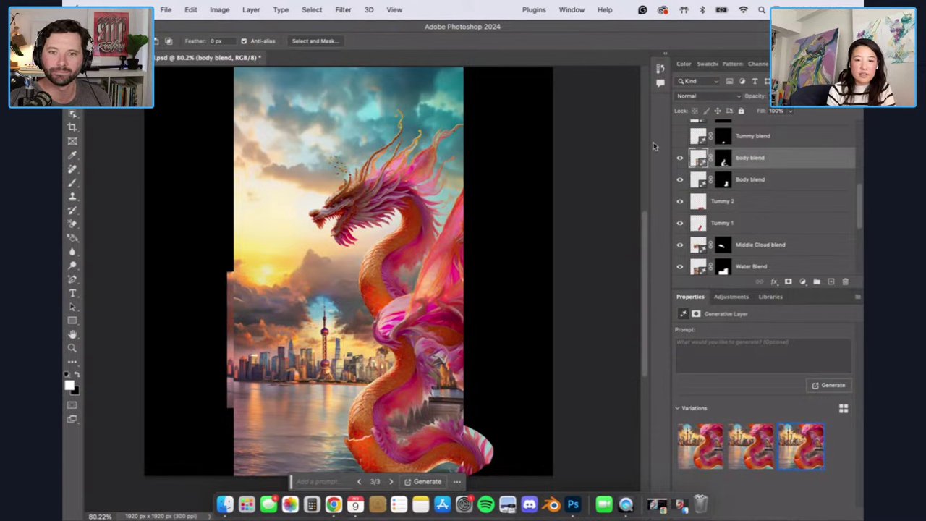
{"action": "left_click", "coordinate": [752, 138]}
{"action": "left_click", "coordinate": [680, 137]}
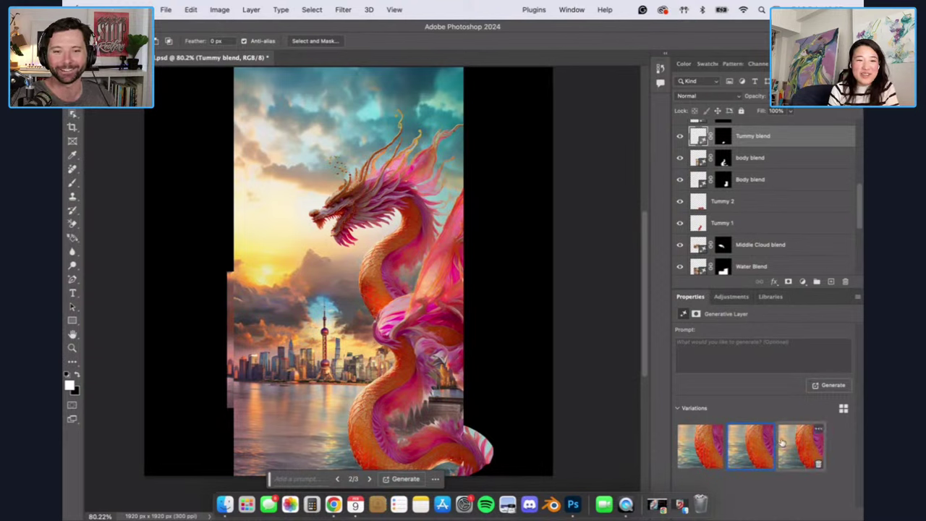
{"action": "left_click", "coordinate": [739, 446]}
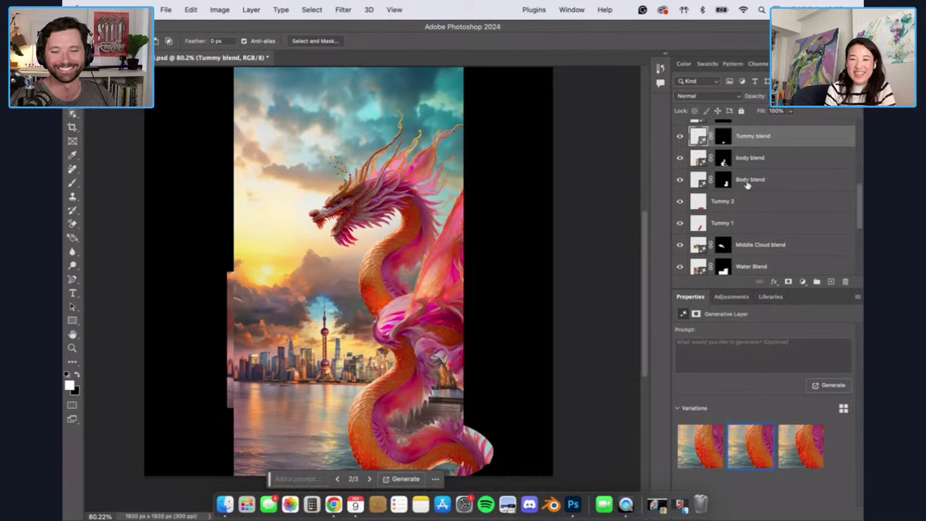
{"action": "scroll", "coordinate": [747, 184], "scroll_direction": "up", "scroll_amount": 3}
{"action": "scroll", "coordinate": [766, 154], "scroll_direction": "up", "scroll_amount": 1}
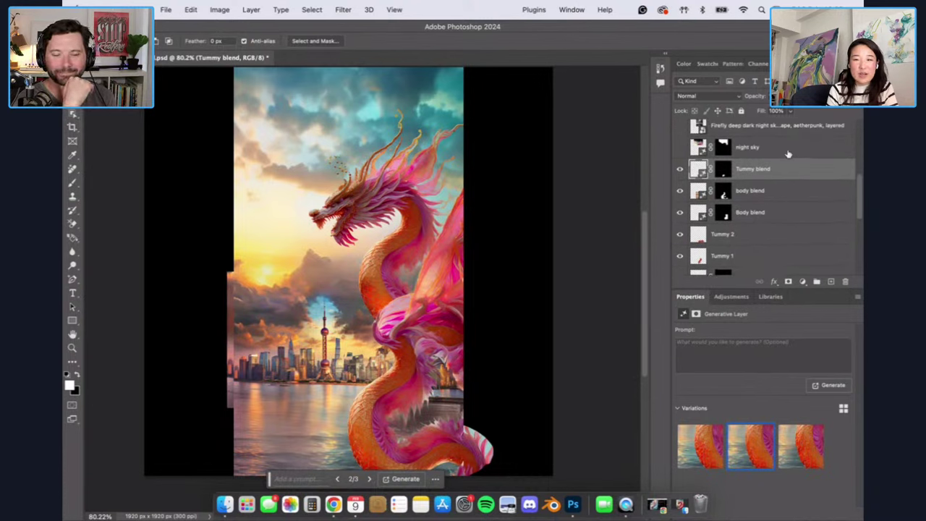
{"action": "left_click", "coordinate": [789, 151]}
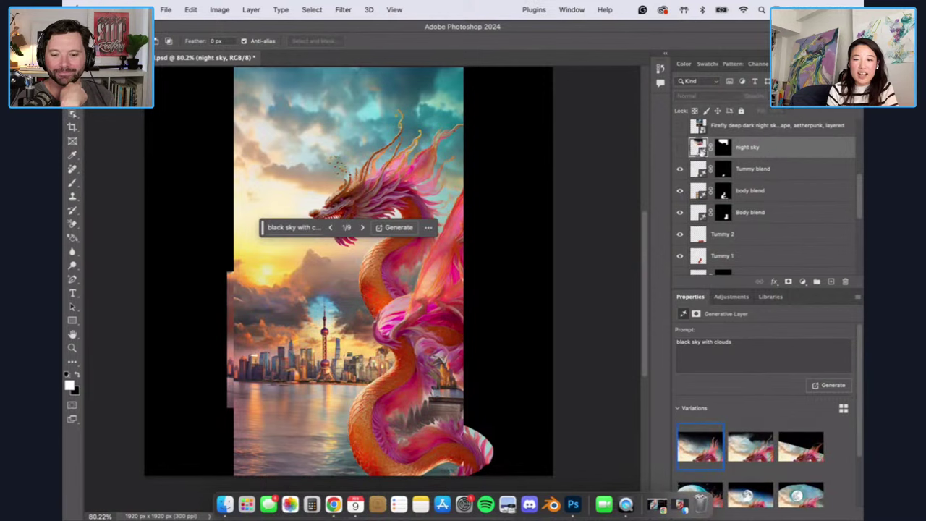
Step: Apply the full-moon night sky variation and move the contextual task bar off the moon
{"action": "right_click", "coordinate": [679, 152]}
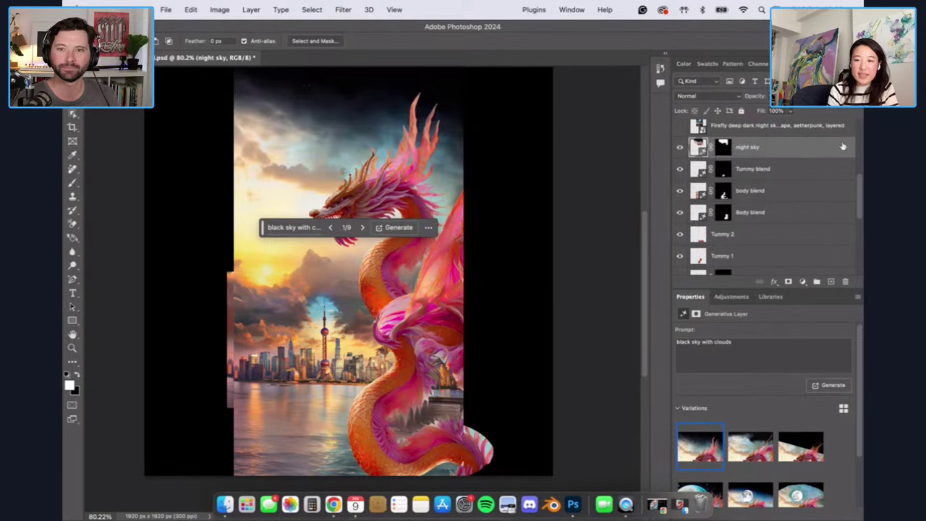
{"action": "scroll", "coordinate": [405, 290], "scroll_direction": "down", "scroll_amount": 3}
{"action": "left_click", "coordinate": [801, 498]}
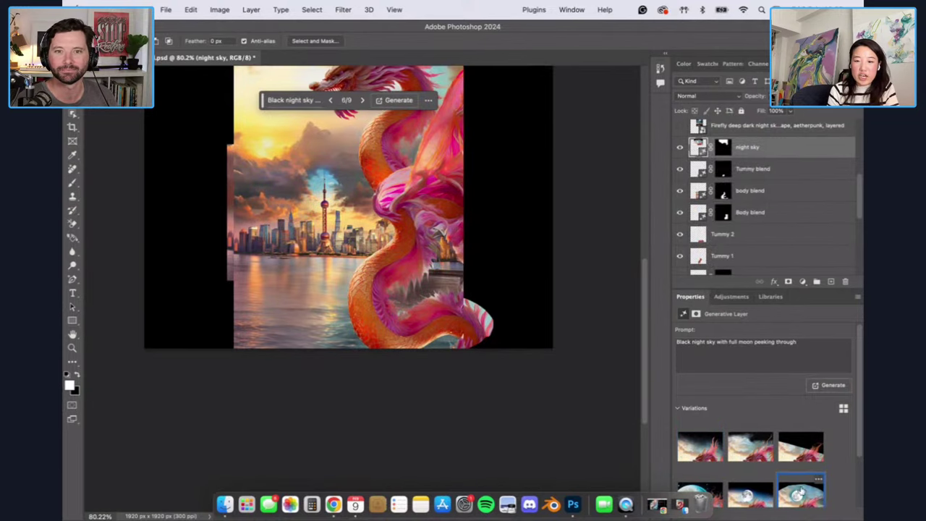
{"action": "scroll", "coordinate": [564, 318], "scroll_direction": "up", "scroll_amount": 2}
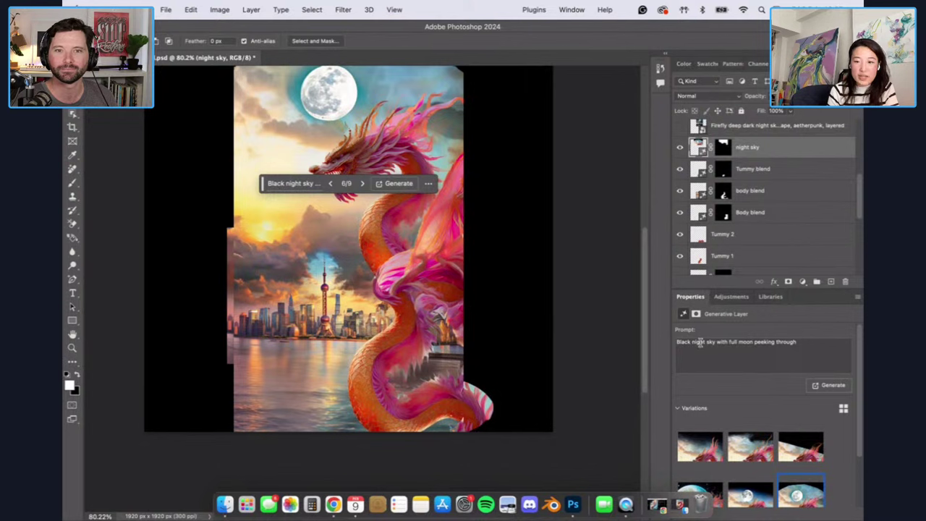
{"action": "left_click_drag", "start_coordinate": [262, 190], "coordinate": [267, 460]}
Step: Switch the night sky to its ninth variation, the starry night
{"action": "scroll", "coordinate": [483, 183], "scroll_direction": "up", "scroll_amount": 1}
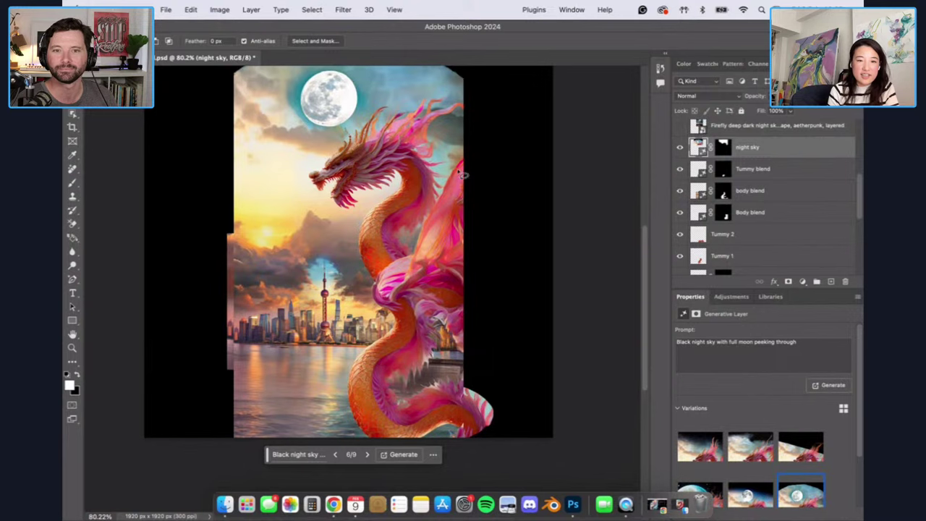
{"action": "scroll", "coordinate": [483, 182], "scroll_direction": "up", "scroll_amount": 3}
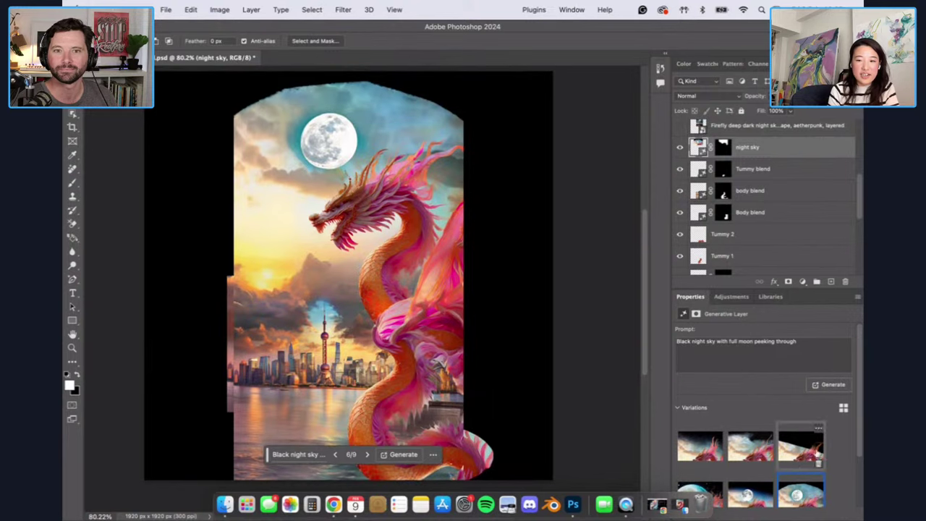
{"action": "scroll", "coordinate": [828, 439], "scroll_direction": "down", "scroll_amount": 3}
{"action": "left_click", "coordinate": [787, 490]}
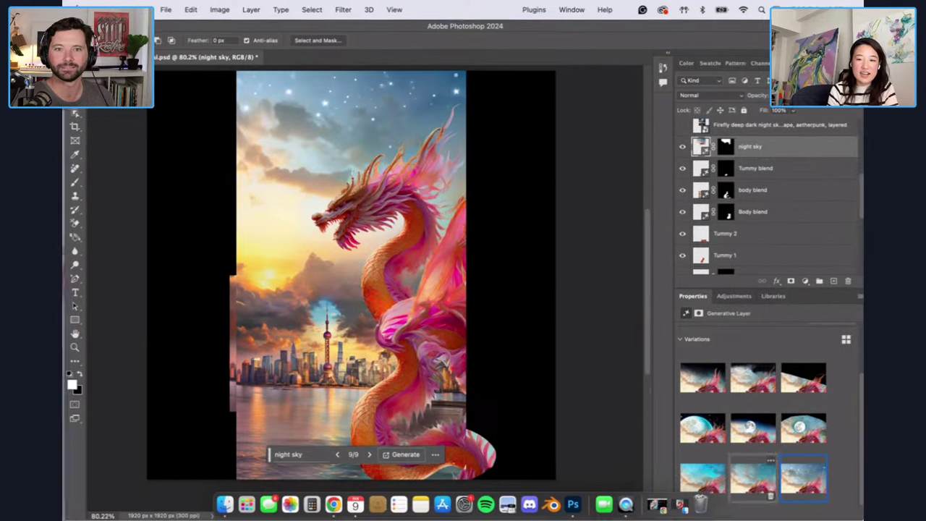
{"action": "key", "text": "F11"}
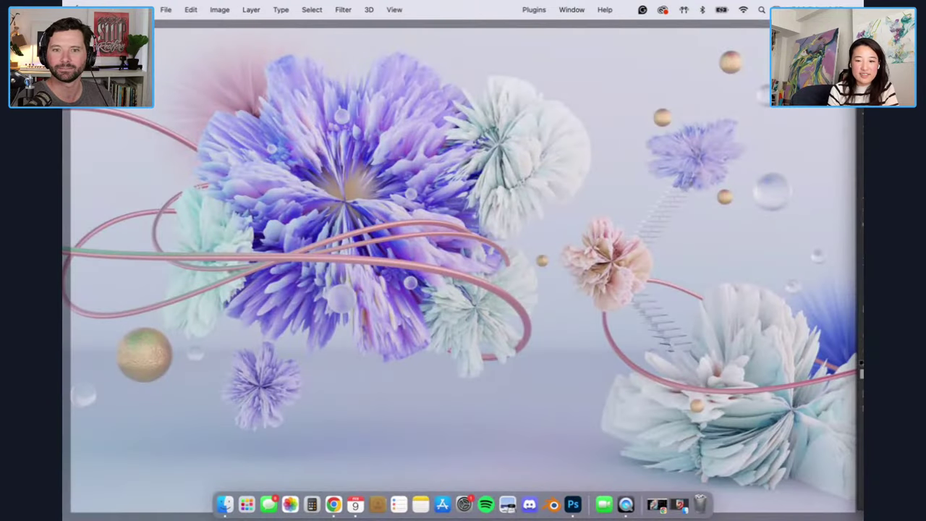
{"action": "key", "text": "F11"}
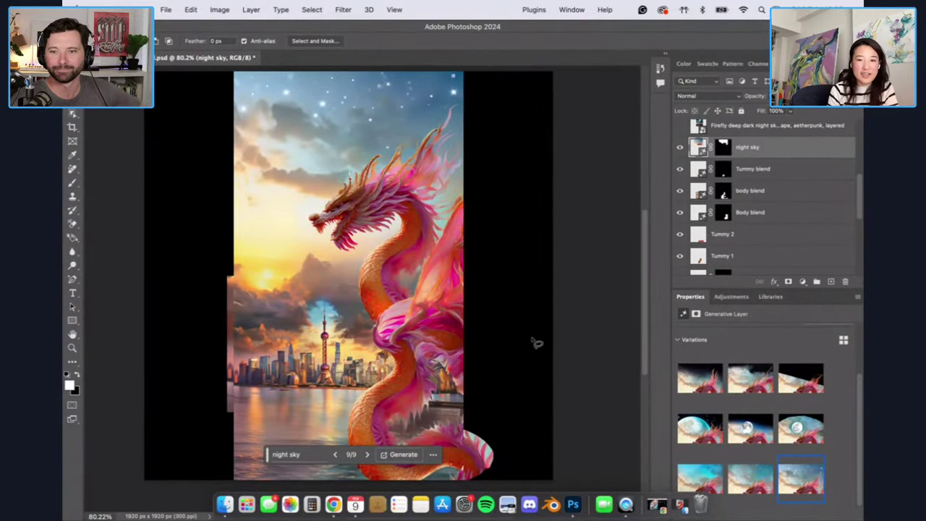
Step: Try night sky variations 8 and 7, then return to the full-moon variation 6 of 9
{"action": "left_click", "coordinate": [759, 483]}
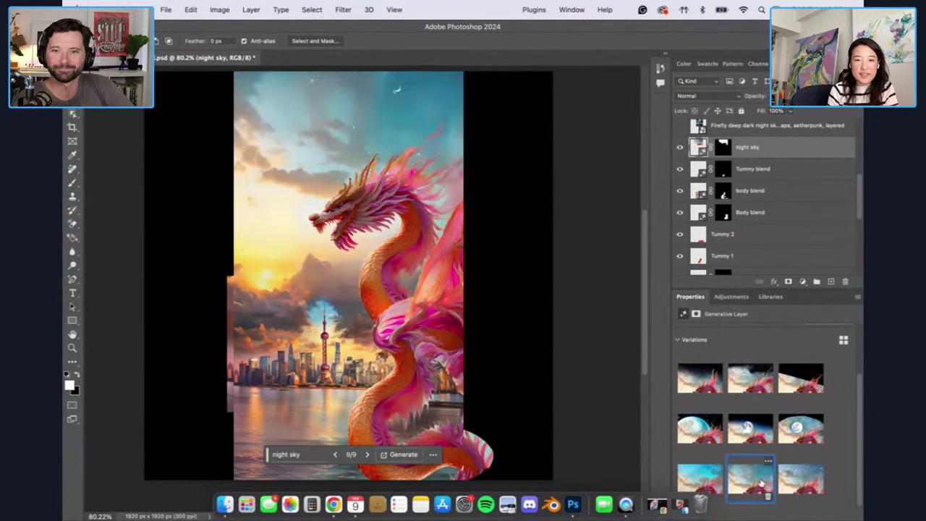
{"action": "left_click", "coordinate": [712, 477]}
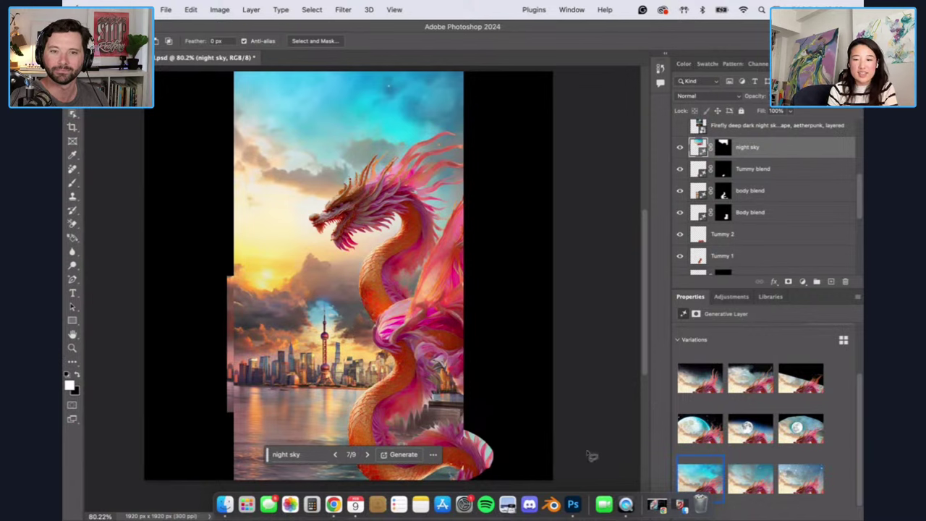
{"action": "left_click", "coordinate": [795, 431]}
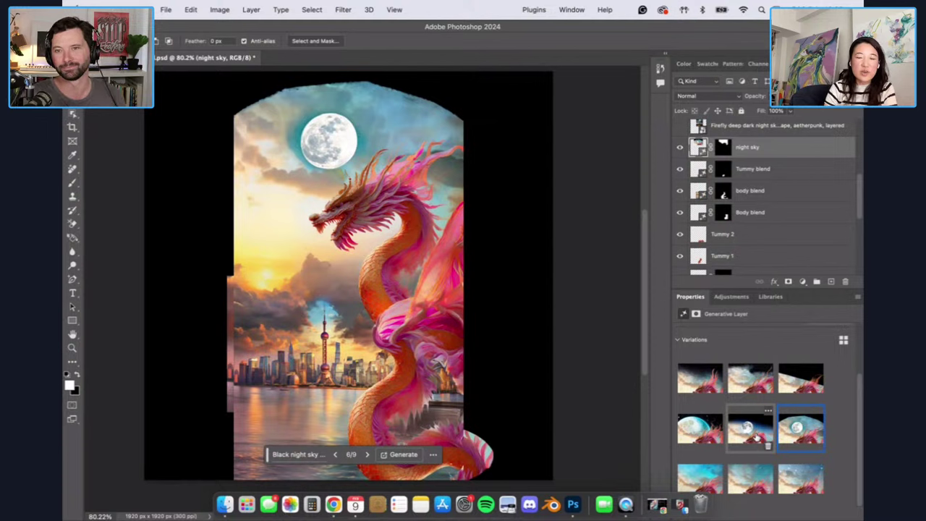
Step: Try the teal moon and cloudy sky variations, ending on the first, darker cloudy one
{"action": "left_click", "coordinate": [700, 428]}
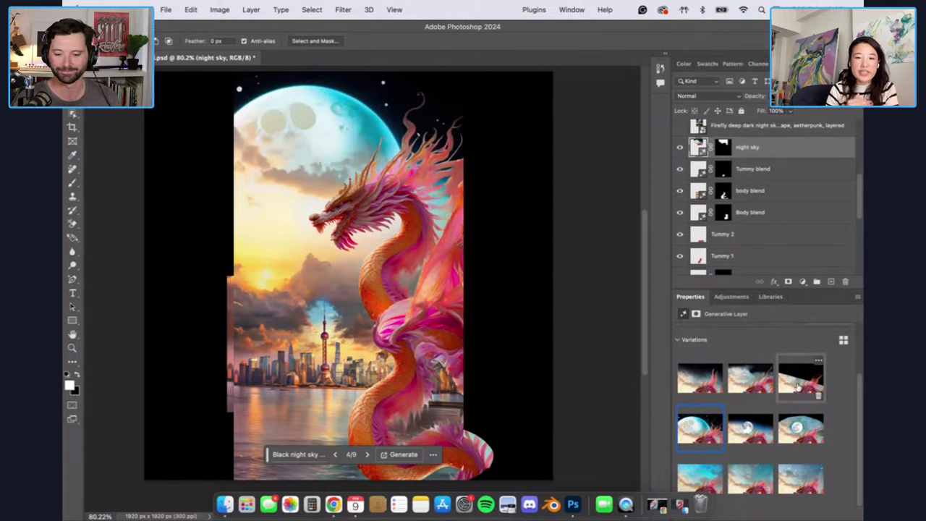
{"action": "left_click", "coordinate": [798, 387]}
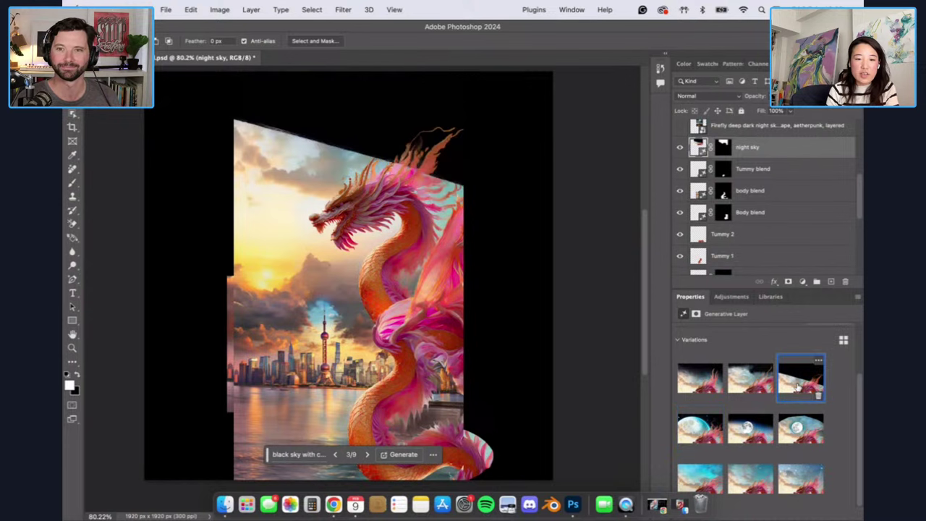
{"action": "left_click", "coordinate": [752, 381]}
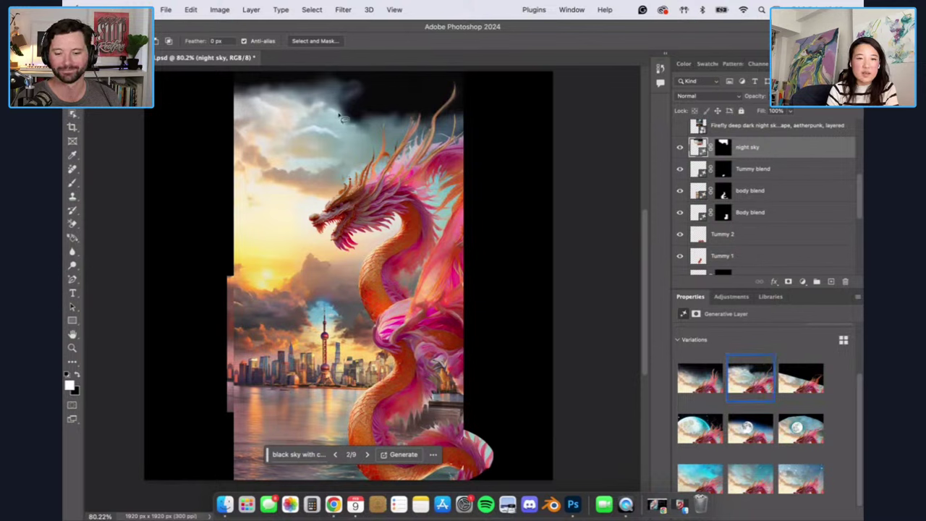
{"action": "left_click", "coordinate": [699, 377]}
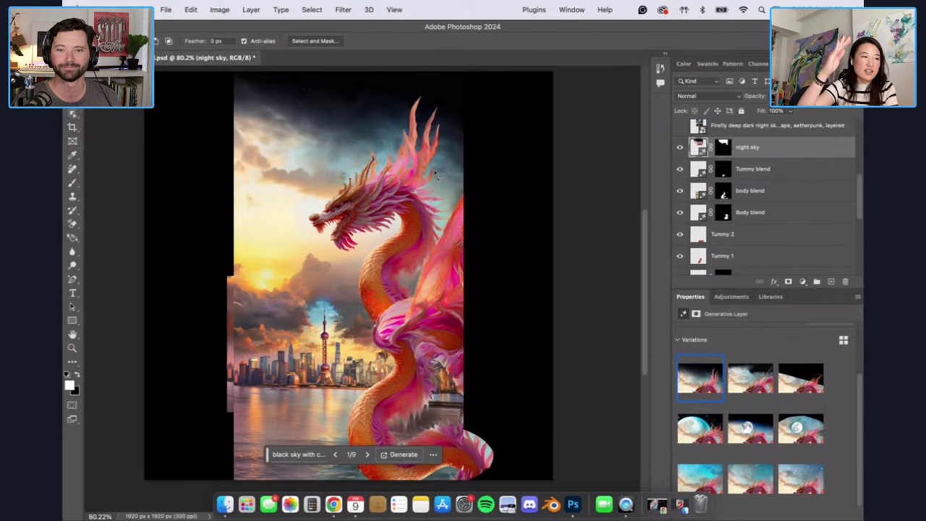
Step: Make the hidden Firefly night-sky layer visible
{"action": "scroll", "coordinate": [807, 226], "scroll_direction": "up", "scroll_amount": 2}
{"action": "scroll", "coordinate": [816, 242], "scroll_direction": "up", "scroll_amount": 1}
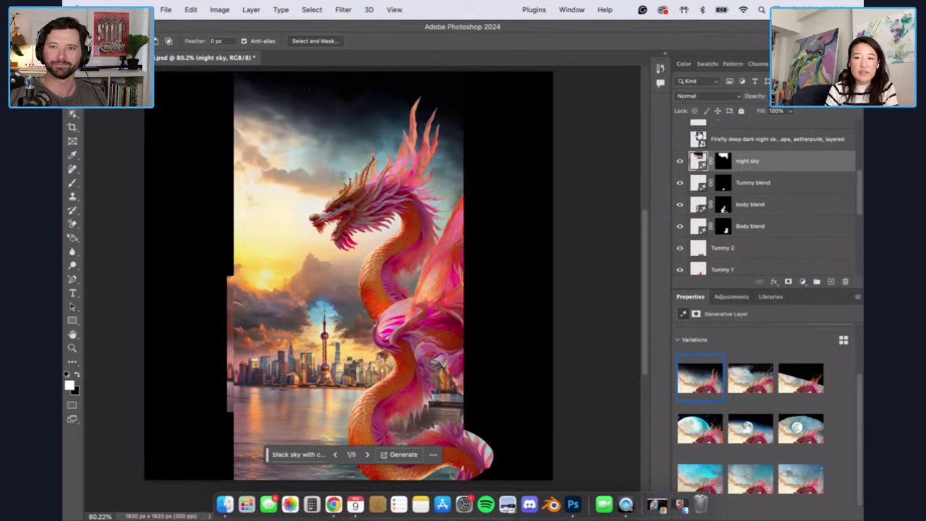
{"action": "left_click", "coordinate": [679, 144]}
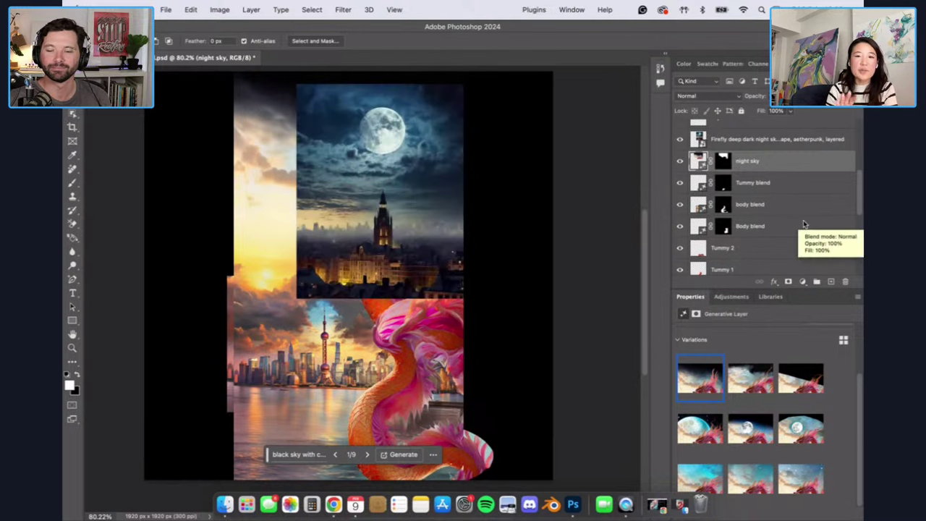
Step: Hide the Firefly night-sky layer and show Layer 3's cut-out moon instead
{"action": "left_click", "coordinate": [808, 141]}
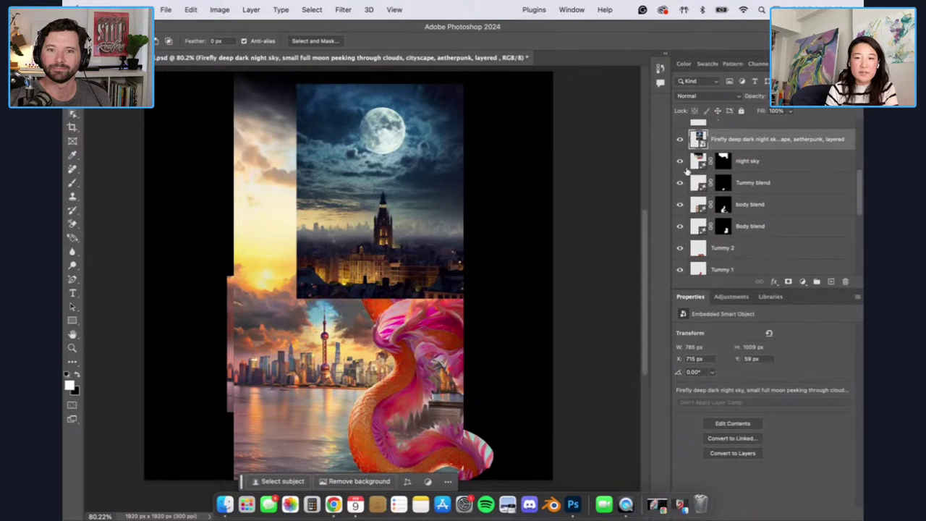
{"action": "scroll", "coordinate": [724, 148], "scroll_direction": "up", "scroll_amount": 2}
{"action": "left_click", "coordinate": [736, 135]}
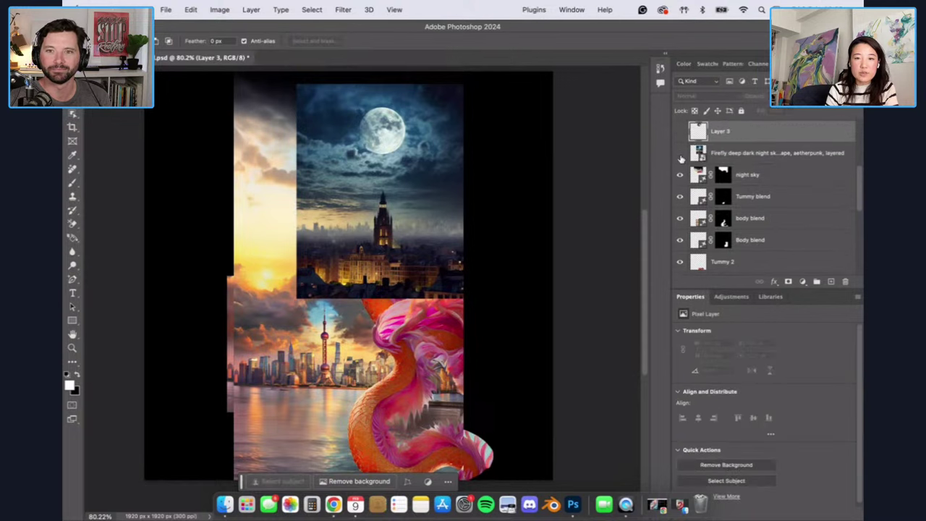
{"action": "left_click", "coordinate": [680, 154]}
{"action": "left_click", "coordinate": [679, 132]}
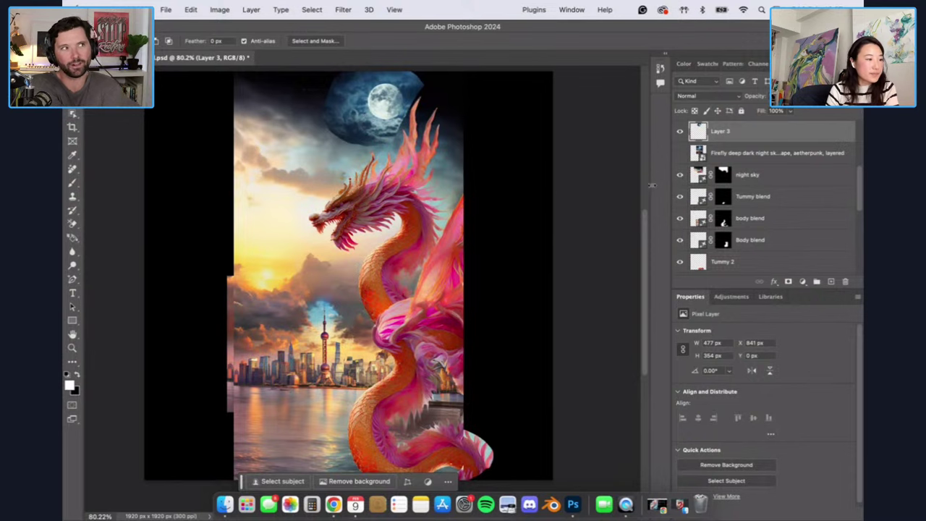
{"action": "scroll", "coordinate": [783, 206], "scroll_direction": "up", "scroll_amount": 2}
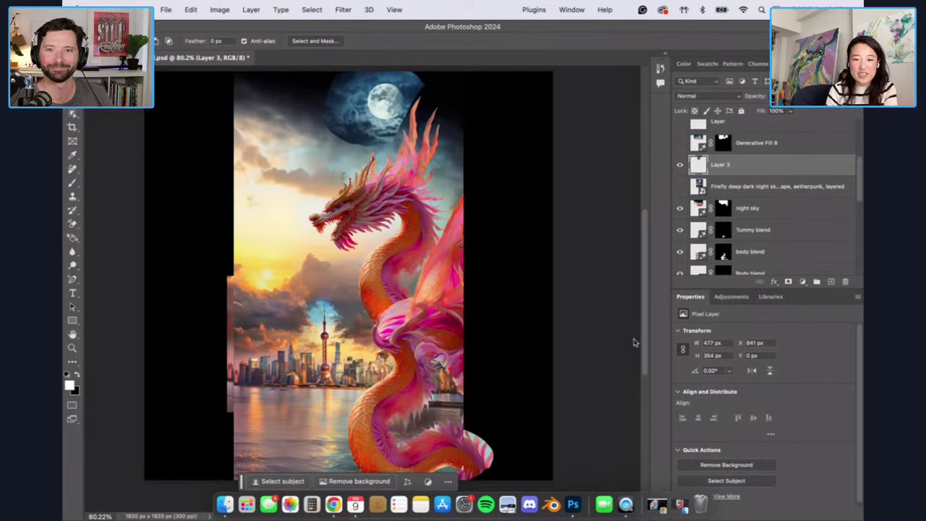
Step: Float the document in its own window, then reposition and widen it
{"action": "scroll", "coordinate": [753, 264], "scroll_direction": "up", "scroll_amount": 1}
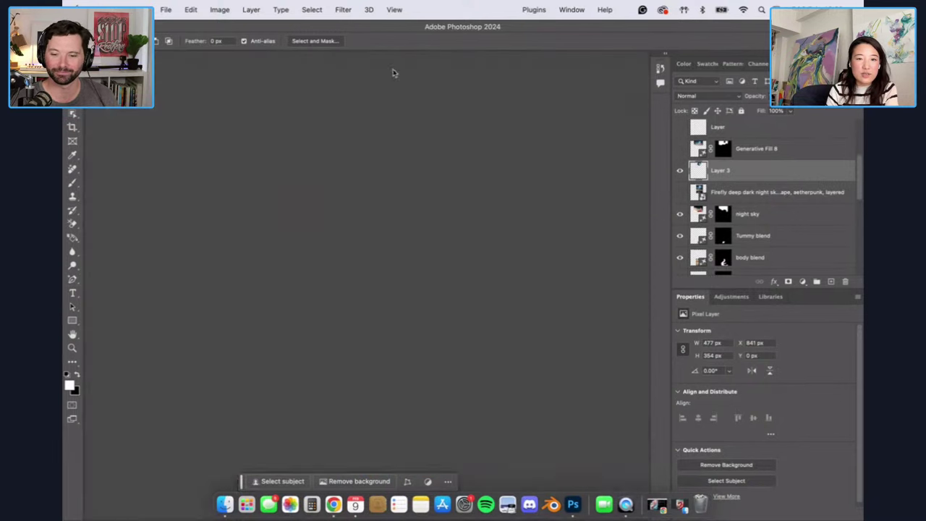
{"action": "left_click_drag", "start_coordinate": [396, 63], "coordinate": [416, 74]}
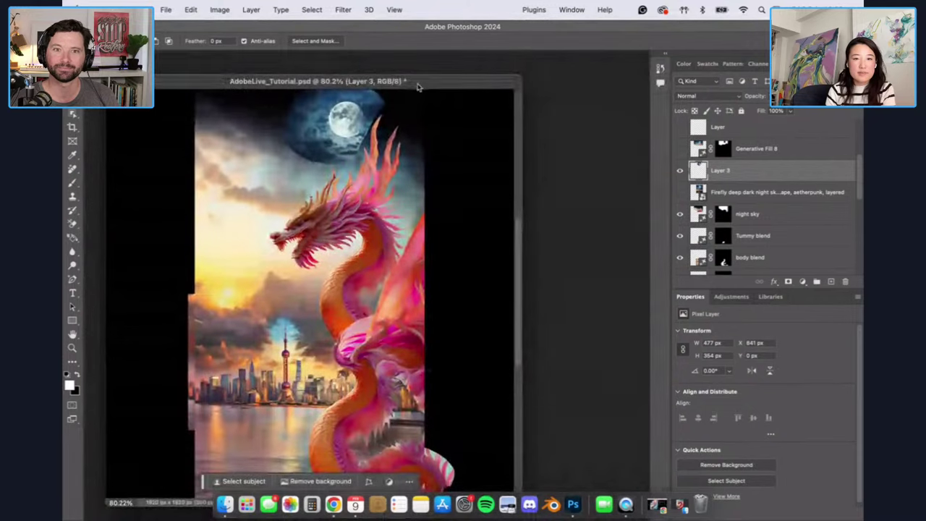
{"action": "left_click_drag", "start_coordinate": [184, 68], "coordinate": [141, 47]}
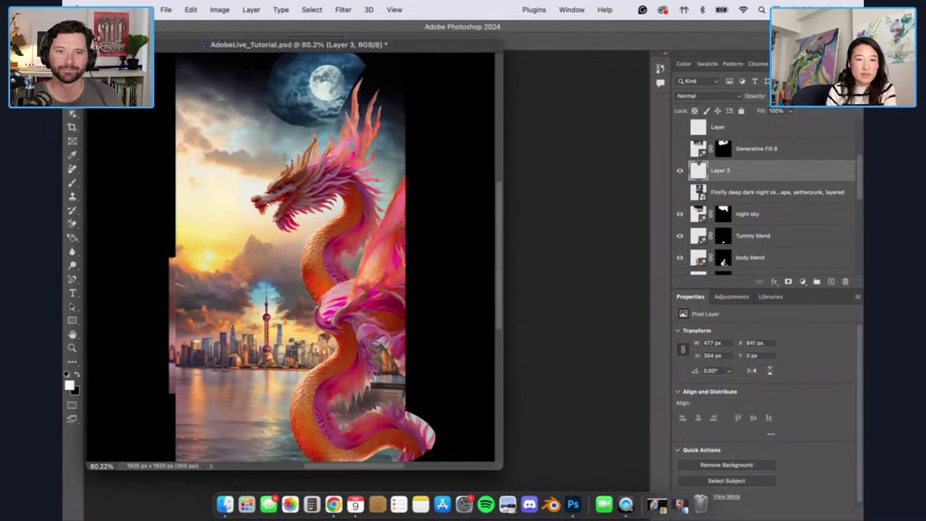
{"action": "left_click_drag", "start_coordinate": [391, 49], "coordinate": [415, 60]}
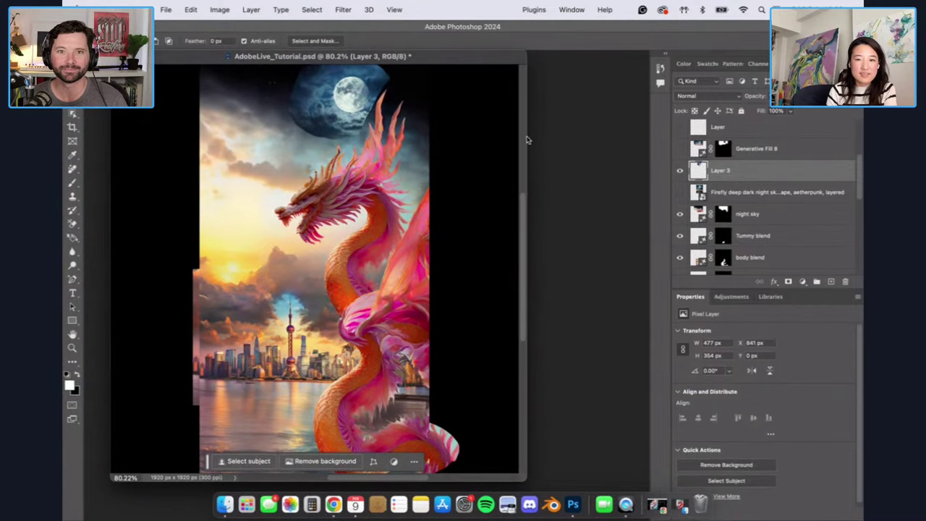
{"action": "left_click_drag", "start_coordinate": [529, 138], "coordinate": [638, 145]}
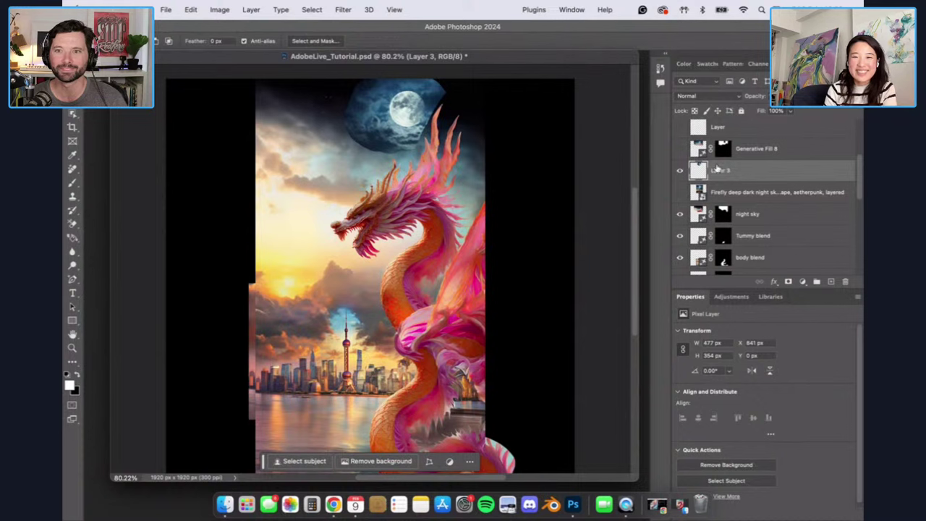
Step: Lasso around the moon twice, discarding each selection
{"action": "mouse_move", "coordinate": [435, 78]}
{"action": "left_mouse_down"}
{"action": "mouse_move", "coordinate": [433, 110]}
{"action": "mouse_move", "coordinate": [410, 141]}
{"action": "mouse_move", "coordinate": [449, 119]}
{"action": "mouse_move", "coordinate": [437, 81]}
{"action": "left_mouse_up"}
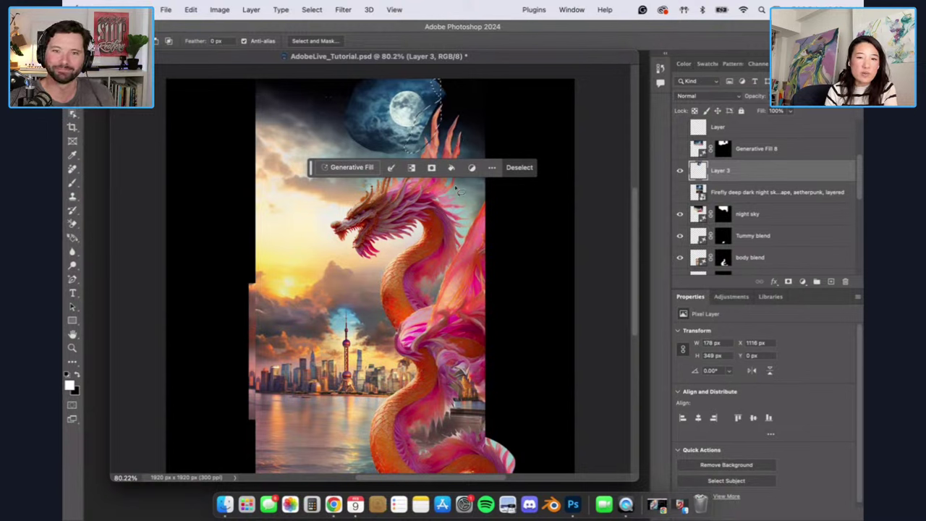
{"action": "left_click", "coordinate": [518, 167]}
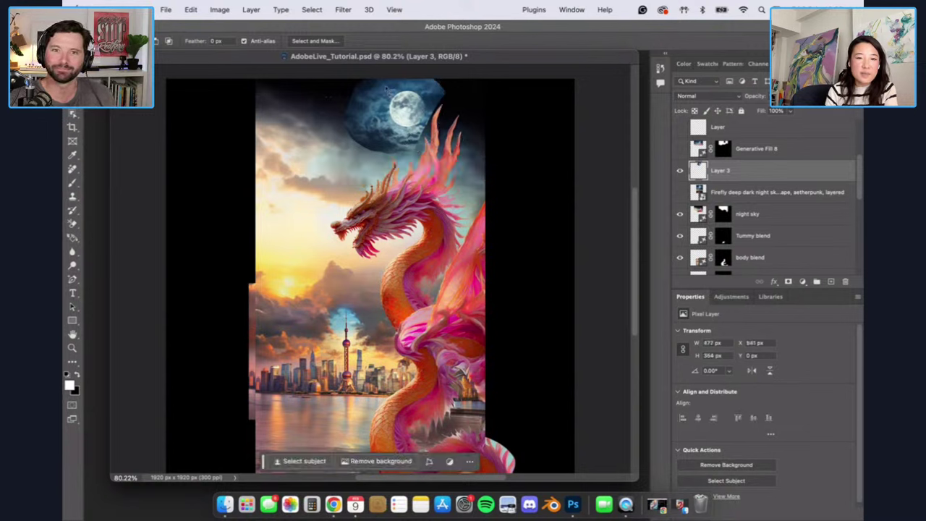
{"action": "mouse_move", "coordinate": [380, 79]}
{"action": "left_mouse_down"}
{"action": "mouse_move", "coordinate": [345, 76]}
{"action": "mouse_move", "coordinate": [318, 129]}
{"action": "mouse_move", "coordinate": [343, 167]}
{"action": "mouse_move", "coordinate": [412, 159]}
{"action": "mouse_move", "coordinate": [421, 148]}
{"action": "mouse_move", "coordinate": [419, 138]}
{"action": "mouse_move", "coordinate": [382, 132]}
{"action": "mouse_move", "coordinate": [370, 109]}
{"action": "mouse_move", "coordinate": [379, 78]}
{"action": "left_mouse_up"}
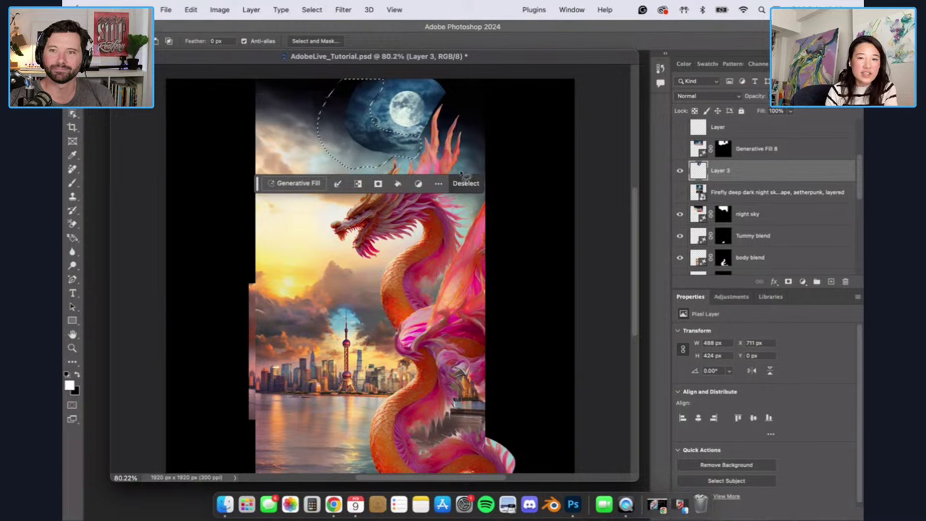
{"action": "left_click", "coordinate": [586, 201]}
Step: Hide Layer 3's moon, then show and select the Generative Fill 8 layer
{"action": "left_click", "coordinate": [680, 172]}
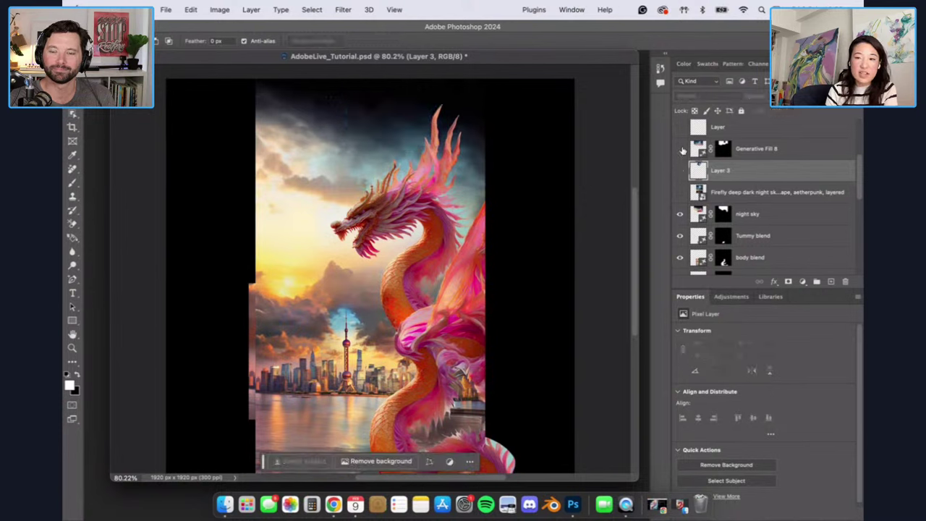
{"action": "left_click", "coordinate": [680, 149]}
{"action": "left_click", "coordinate": [731, 158]}
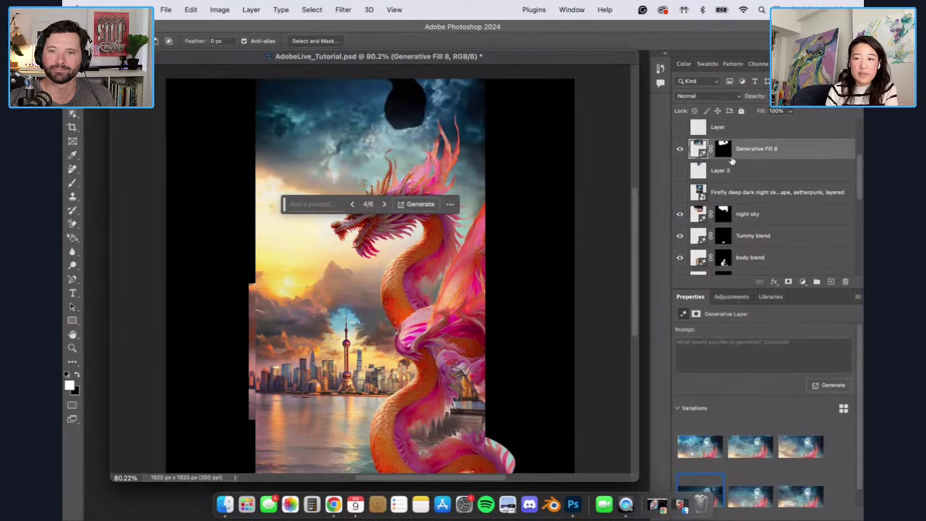
Step: Show the cut-out moon layer again and compare sky variations, settling on variation 6/6
{"action": "left_click", "coordinate": [680, 171]}
{"action": "scroll", "coordinate": [815, 463], "scroll_direction": "down", "scroll_amount": 1}
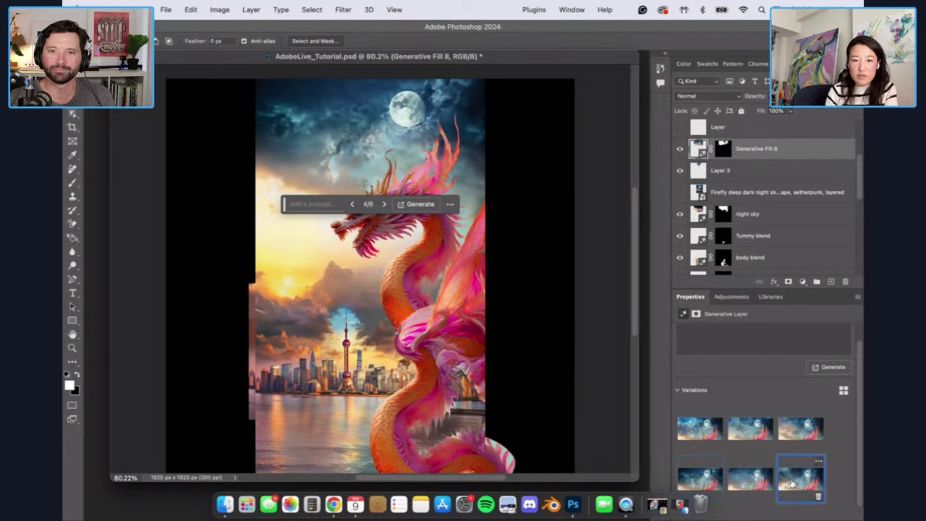
{"action": "left_click", "coordinate": [796, 481]}
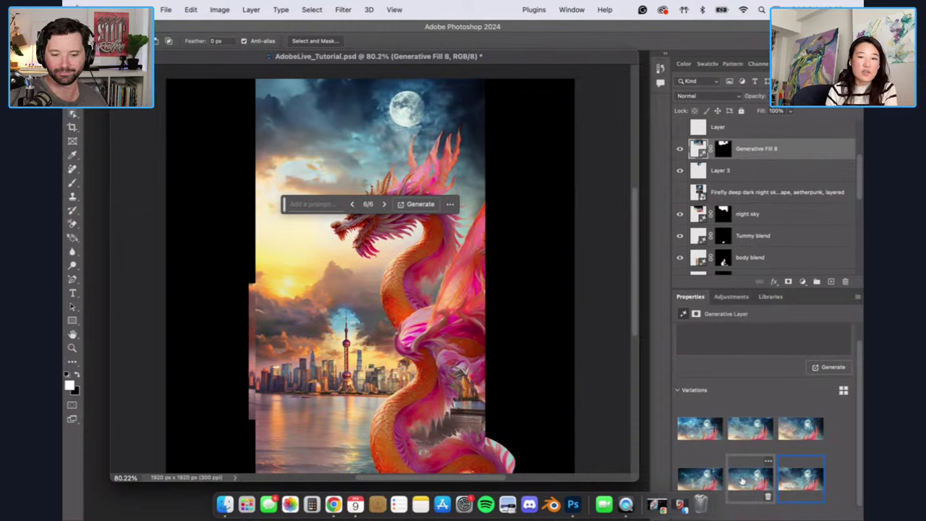
{"action": "left_click", "coordinate": [694, 481]}
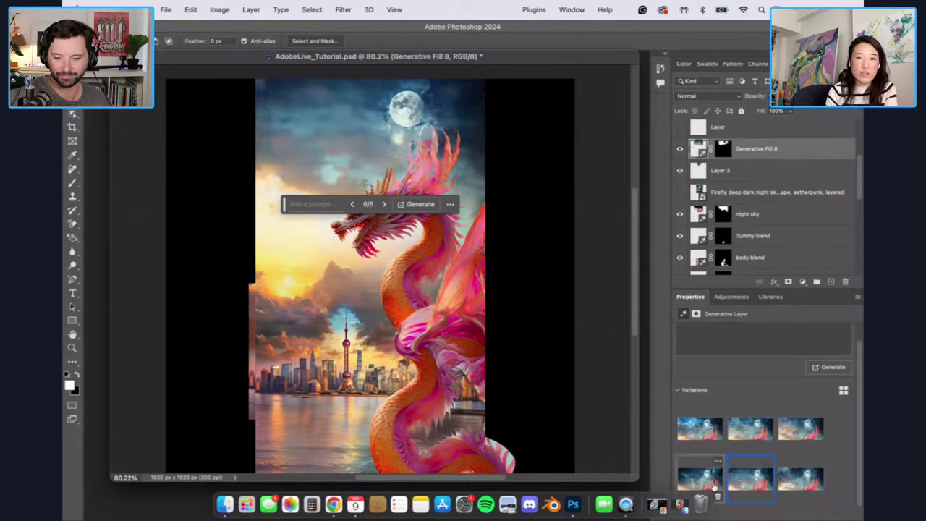
{"action": "left_click", "coordinate": [703, 436]}
{"action": "left_click", "coordinate": [751, 433]}
{"action": "left_click", "coordinate": [790, 426]}
{"action": "left_click", "coordinate": [790, 478]}
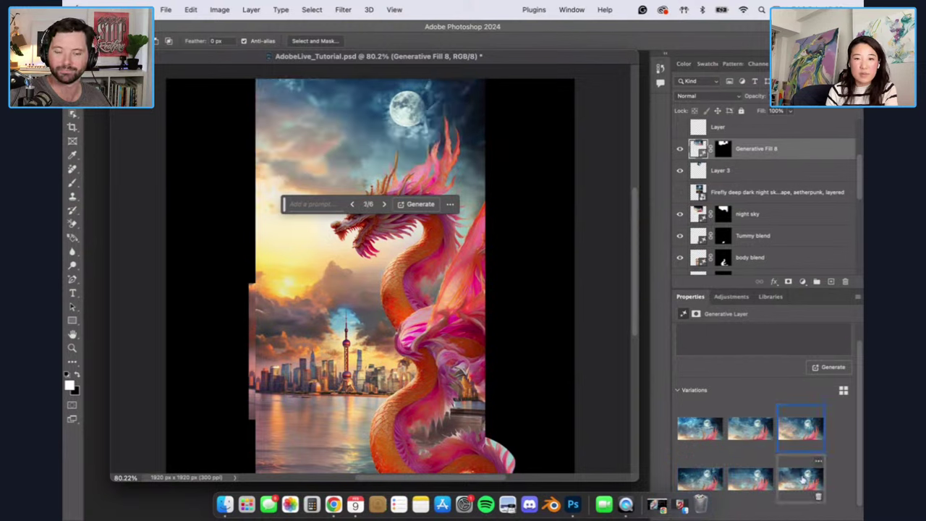
Step: Turn on the Generative Expand layer so the scene fills the full square
{"action": "scroll", "coordinate": [745, 214], "scroll_direction": "up", "scroll_amount": 3}
{"action": "scroll", "coordinate": [749, 211], "scroll_direction": "up", "scroll_amount": 1}
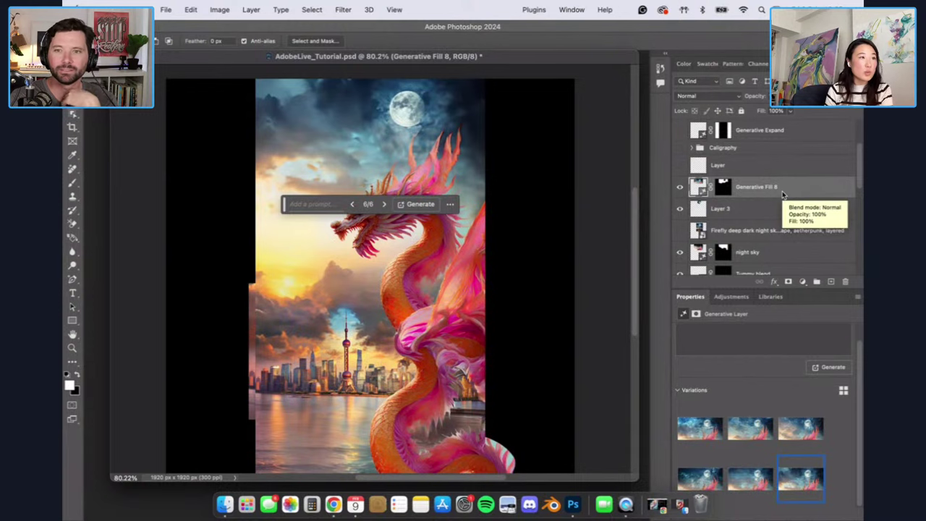
{"action": "scroll", "coordinate": [782, 194], "scroll_direction": "up", "scroll_amount": 1}
{"action": "scroll", "coordinate": [782, 193], "scroll_direction": "up", "scroll_amount": 4}
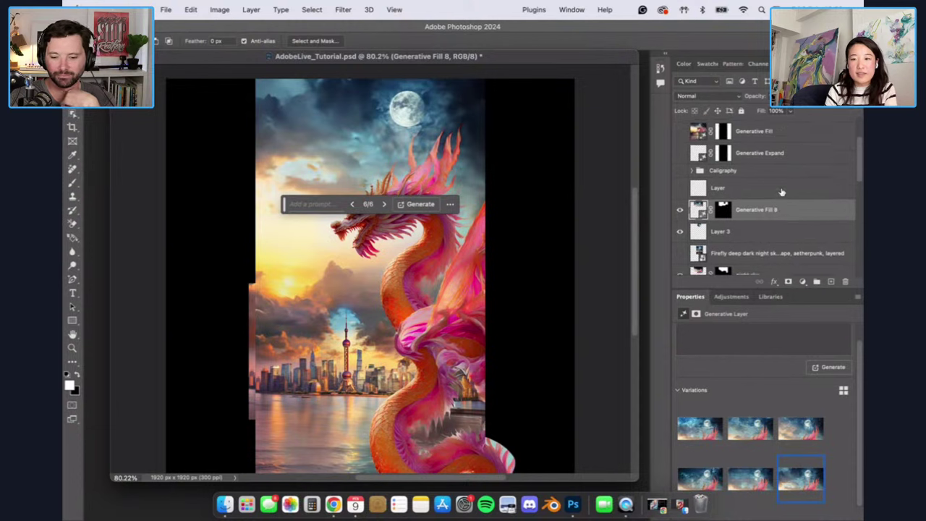
{"action": "left_click", "coordinate": [680, 161]}
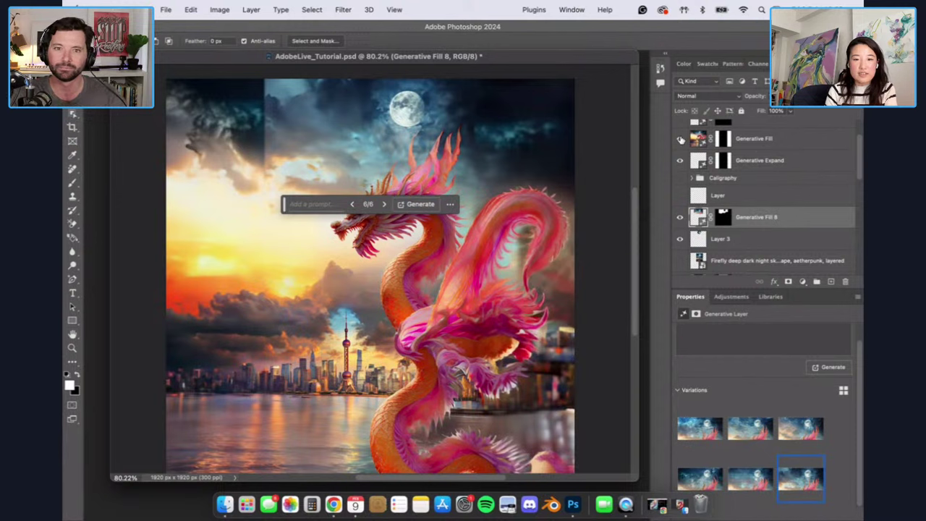
Step: Switch to the fourth sky variation and move the floating prompt bar off the dragon
{"action": "left_click", "coordinate": [742, 481]}
{"action": "left_click", "coordinate": [703, 479]}
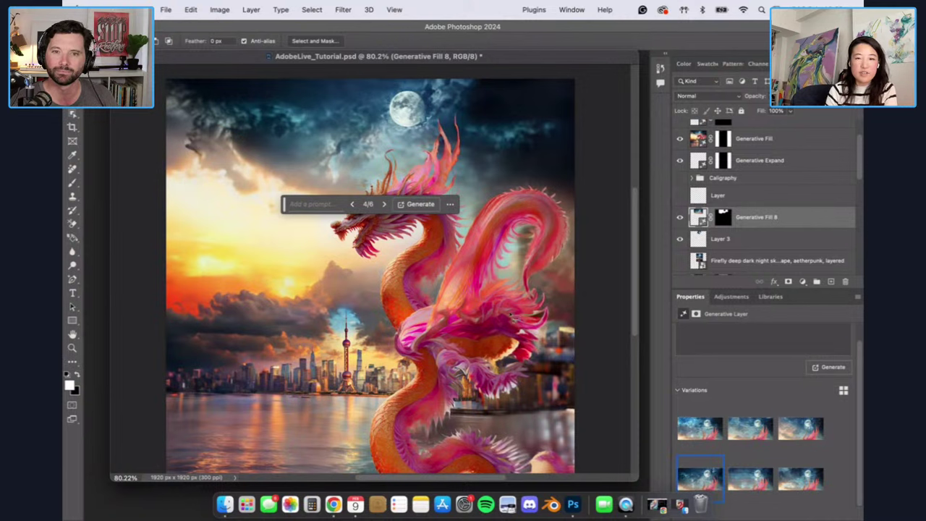
{"action": "left_click_drag", "start_coordinate": [285, 206], "coordinate": [148, 463]}
{"action": "scroll", "coordinate": [799, 196], "scroll_direction": "up", "scroll_amount": 1}
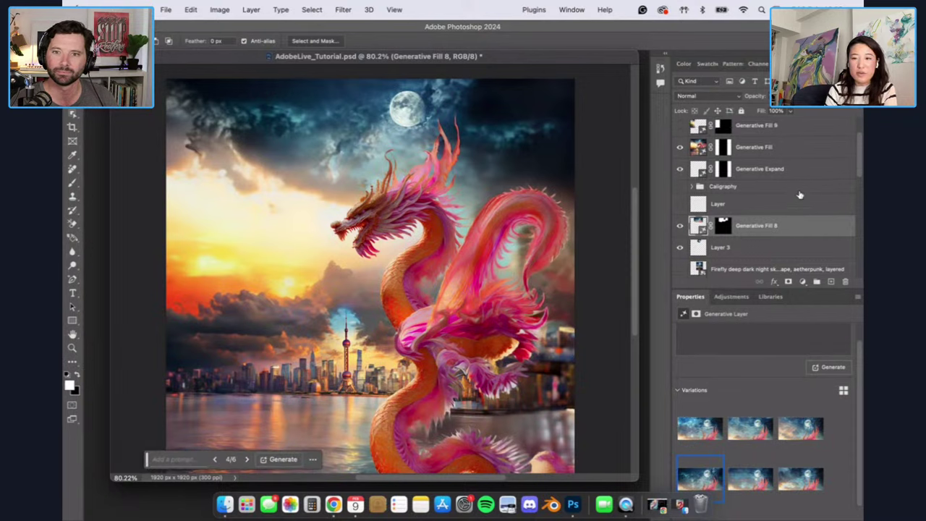
{"action": "scroll", "coordinate": [799, 196], "scroll_direction": "up", "scroll_amount": 3}
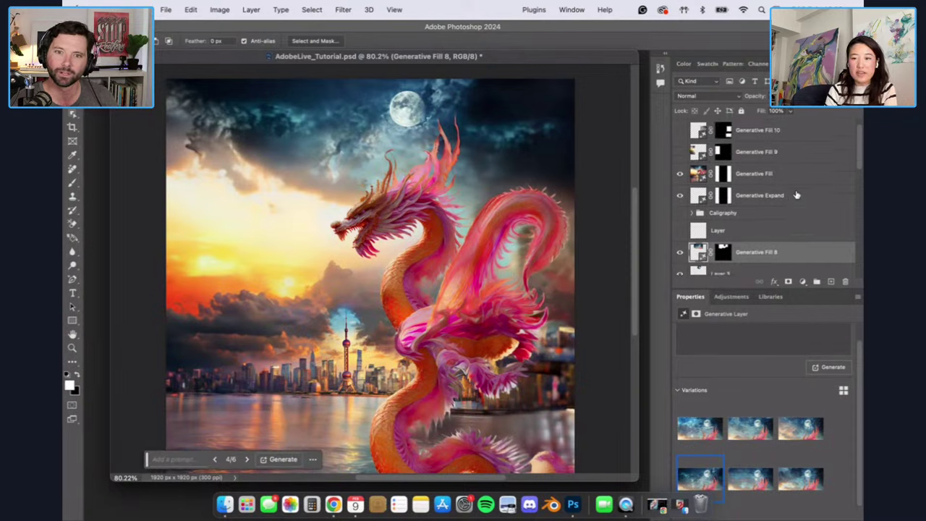
Step: Compare, then hide the Generative Fill, Generative Fill 9 and Generative Fill 10 side extensions
{"action": "left_click", "coordinate": [680, 178]}
{"action": "left_click", "coordinate": [680, 179]}
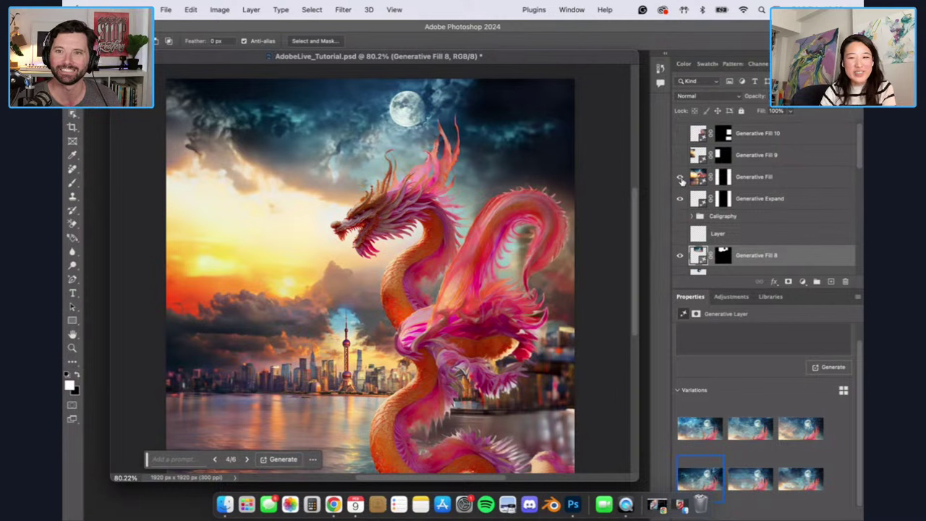
{"action": "left_click", "coordinate": [680, 178]}
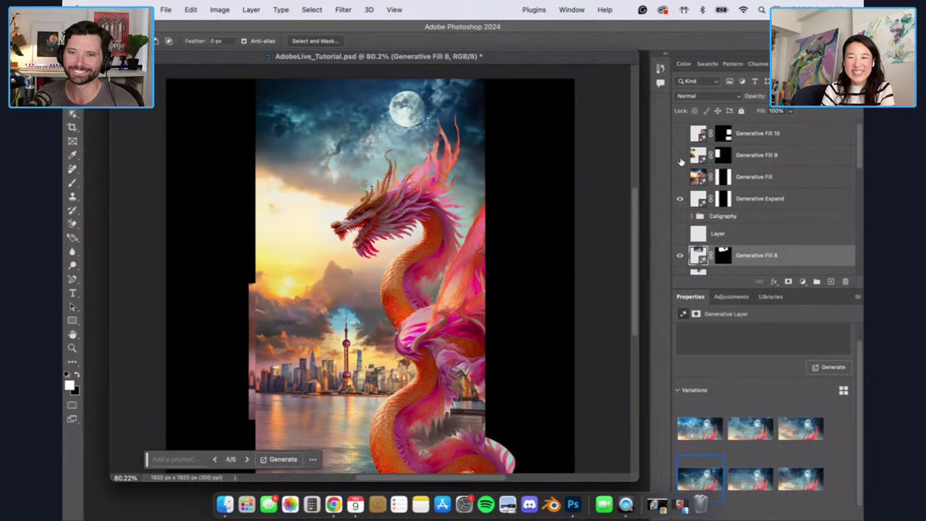
{"action": "left_click", "coordinate": [680, 155]}
{"action": "left_click", "coordinate": [680, 156]}
{"action": "left_click", "coordinate": [680, 134]}
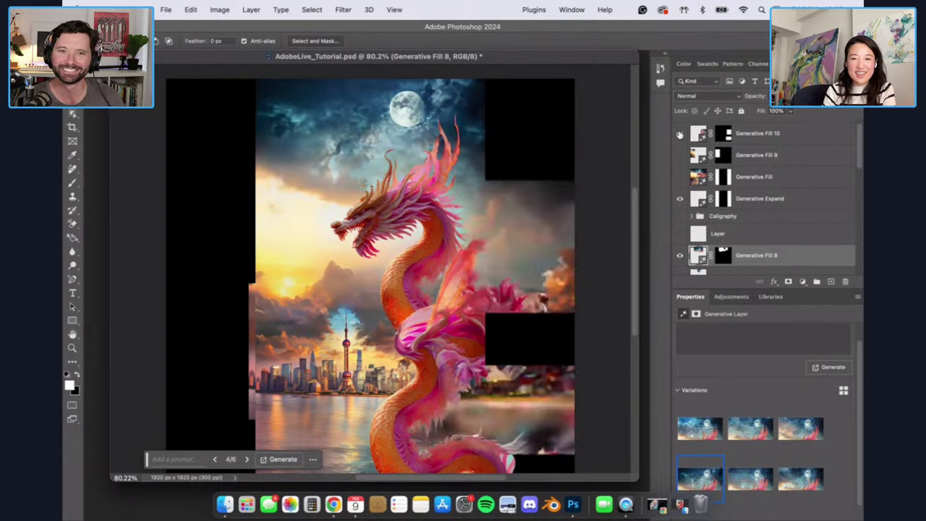
{"action": "left_click", "coordinate": [680, 134]}
Step: Reveal the Happy New Year Text 新年快乐 calligraphy and pull the calligraphy document into its own window
{"action": "scroll", "coordinate": [685, 157], "scroll_direction": "up", "scroll_amount": 1}
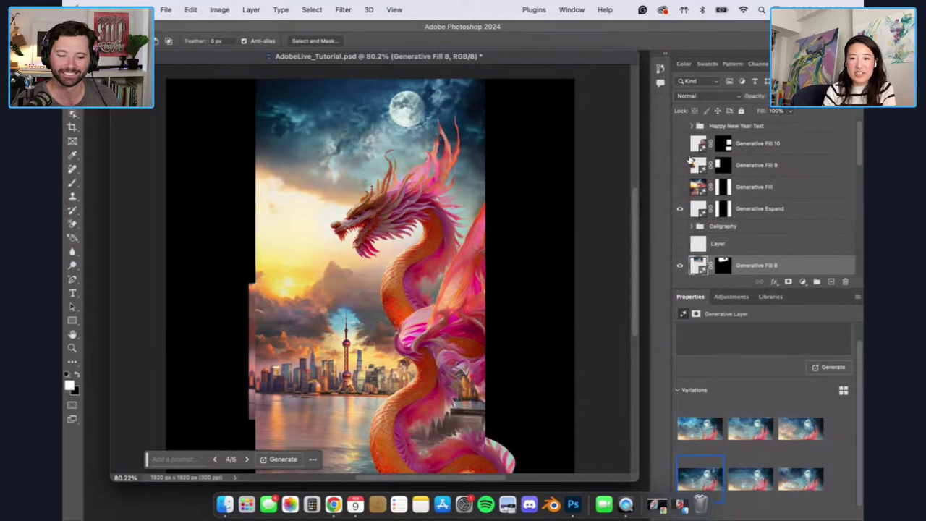
{"action": "left_click", "coordinate": [691, 127]}
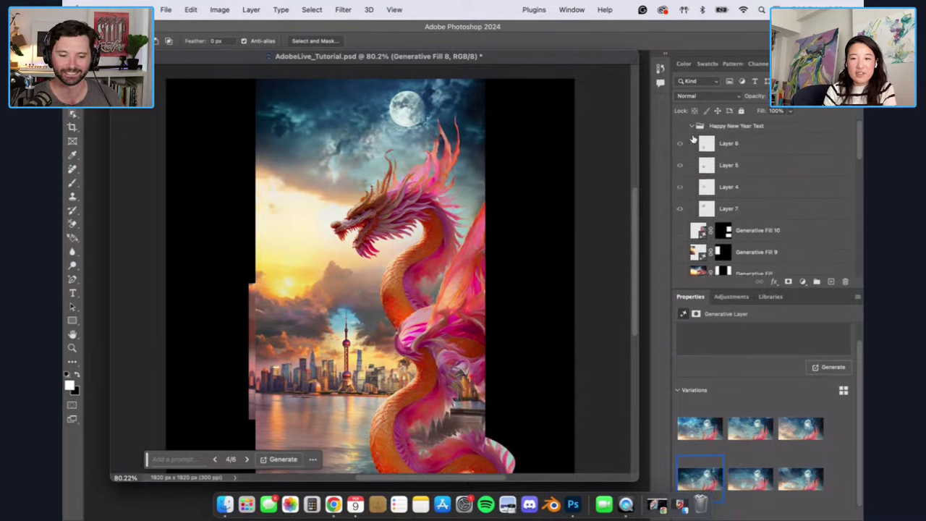
{"action": "left_click", "coordinate": [679, 129]}
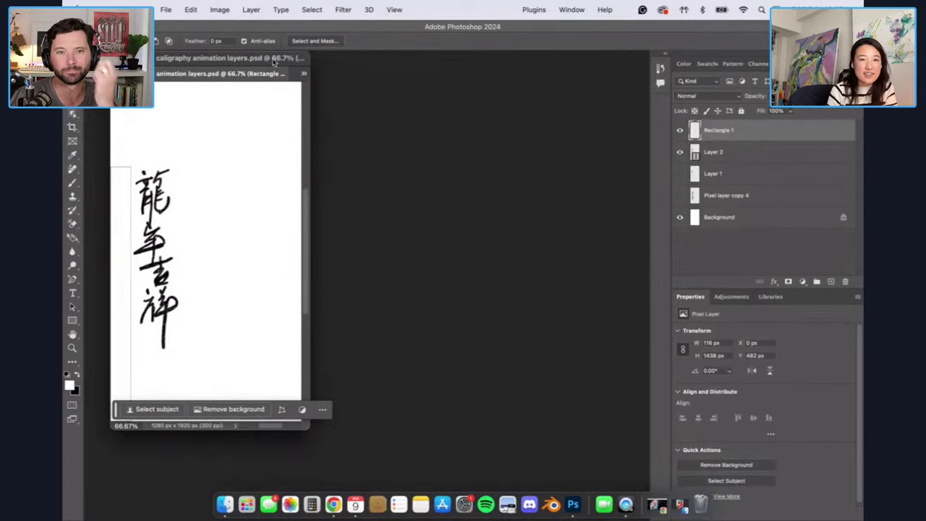
{"action": "left_click_drag", "start_coordinate": [275, 61], "coordinate": [352, 128]}
Step: Dock and reposition the caligraphy animation layers document, then open Window > Timeline
{"action": "left_click_drag", "start_coordinate": [373, 426], "coordinate": [594, 513]}
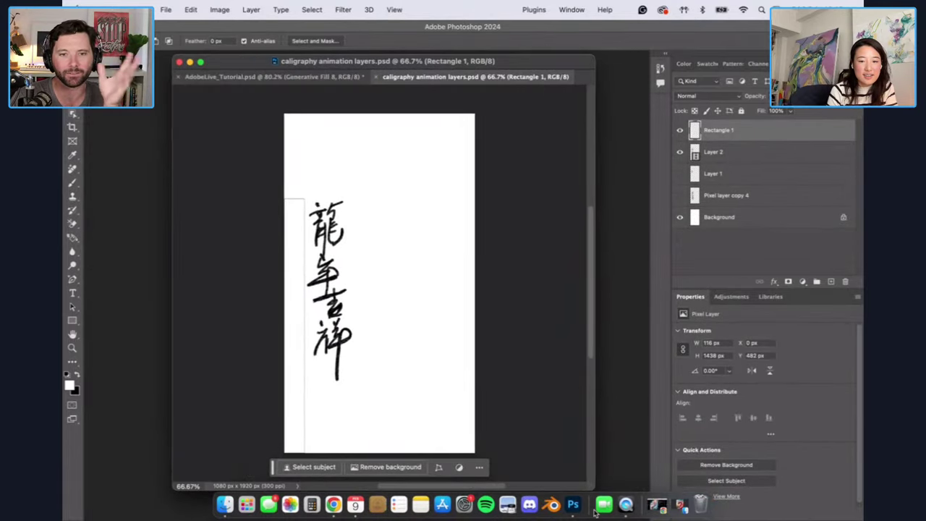
{"action": "left_click_drag", "start_coordinate": [479, 69], "coordinate": [430, 64]}
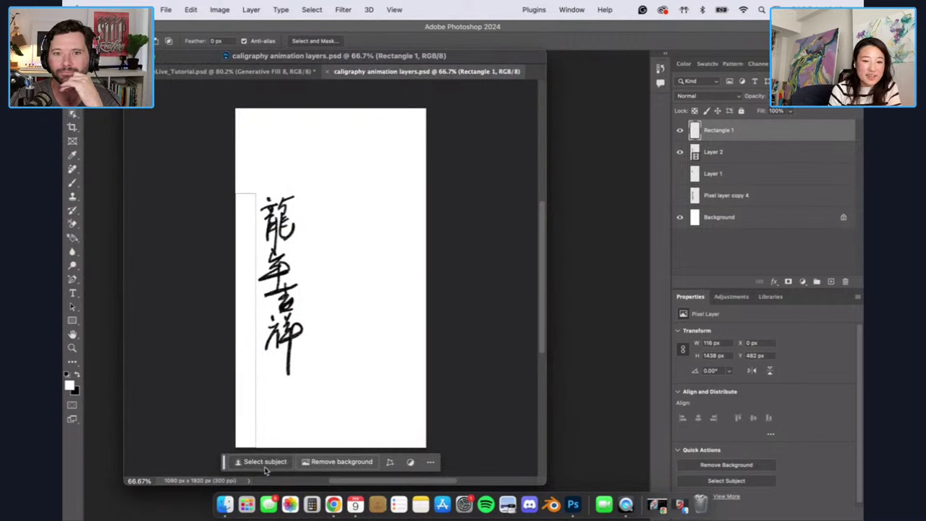
{"action": "left_click", "coordinate": [392, 10]}
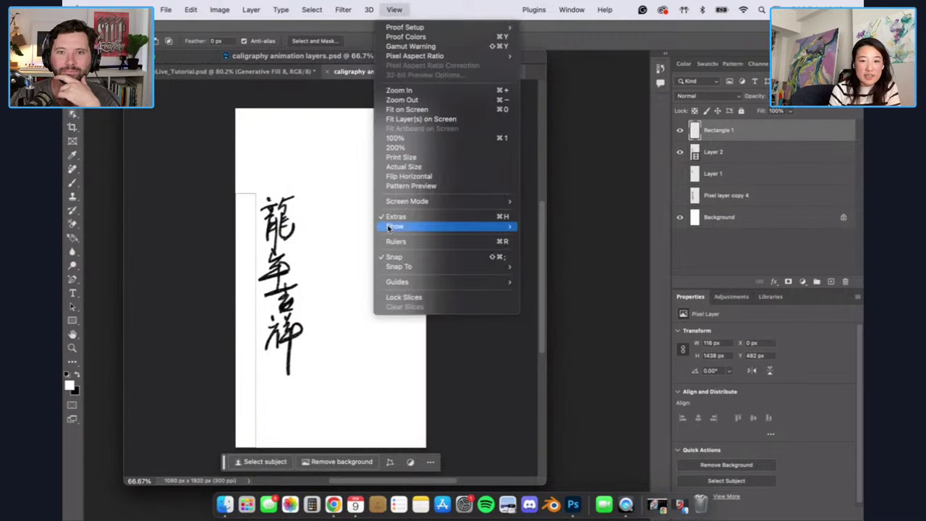
{"action": "mouse_move", "coordinate": [351, 12]}
{"action": "mouse_move", "coordinate": [572, 10]}
{"action": "left_click", "coordinate": [609, 358]}
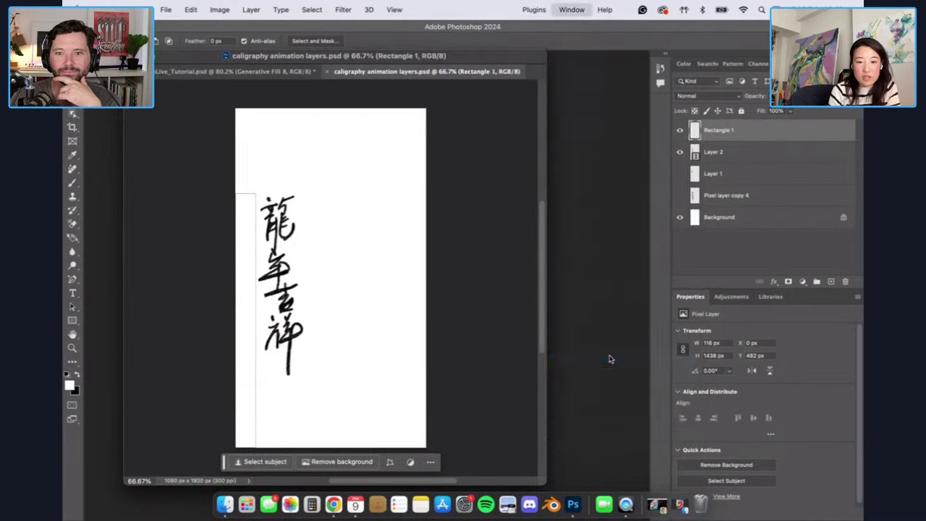
Step: Reposition the calligraphy window and scrub the timeline back to an earlier stroke frame
{"action": "left_click_drag", "start_coordinate": [417, 61], "coordinate": [162, 66]}
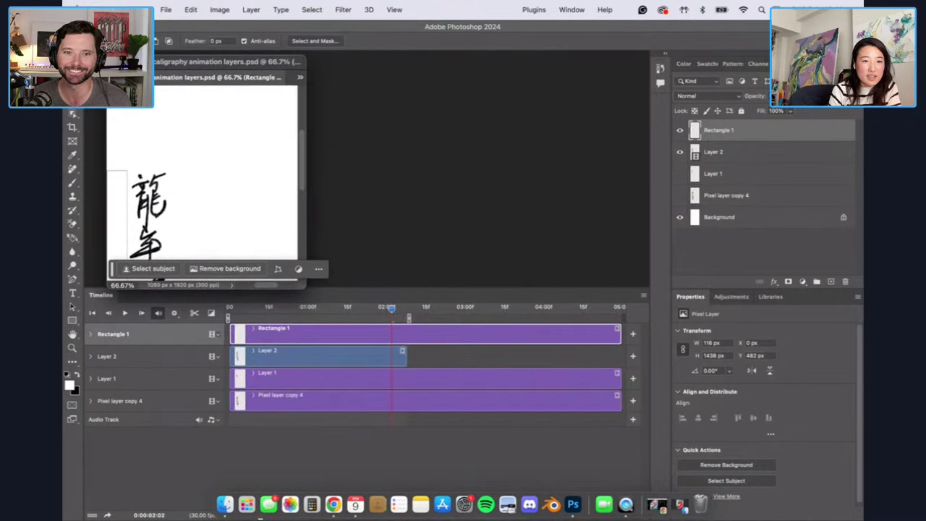
{"action": "left_click_drag", "start_coordinate": [287, 70], "coordinate": [322, 58]}
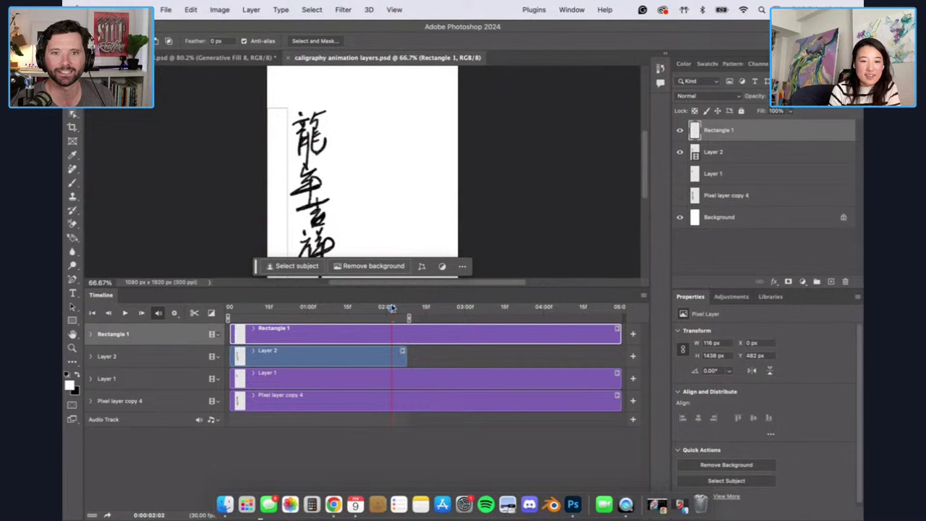
{"action": "mouse_move", "coordinate": [390, 309]}
{"action": "left_mouse_down"}
{"action": "mouse_move", "coordinate": [232, 317]}
{"action": "mouse_move", "coordinate": [368, 335]}
{"action": "left_mouse_up"}
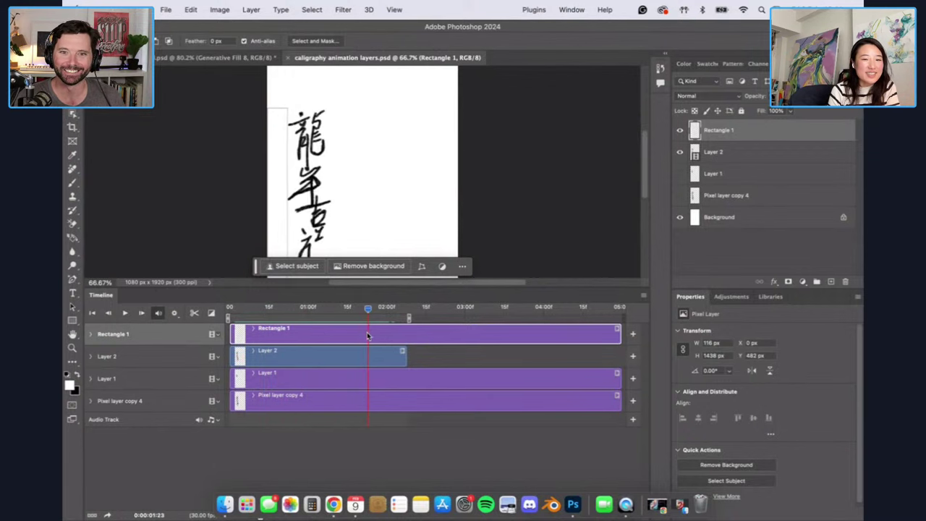
Step: Enlarge the canvas above the timeline, scrub the strokes forward, and return to the dragon poster
{"action": "left_click_drag", "start_coordinate": [257, 268], "coordinate": [89, 245]}
{"action": "left_click_drag", "start_coordinate": [629, 287], "coordinate": [627, 382]}
{"action": "mouse_move", "coordinate": [370, 409]}
{"action": "left_mouse_down"}
{"action": "mouse_move", "coordinate": [397, 414]}
{"action": "mouse_move", "coordinate": [256, 402]}
{"action": "mouse_move", "coordinate": [398, 406]}
{"action": "mouse_move", "coordinate": [287, 409]}
{"action": "left_mouse_up"}
{"action": "left_click", "coordinate": [225, 61]}
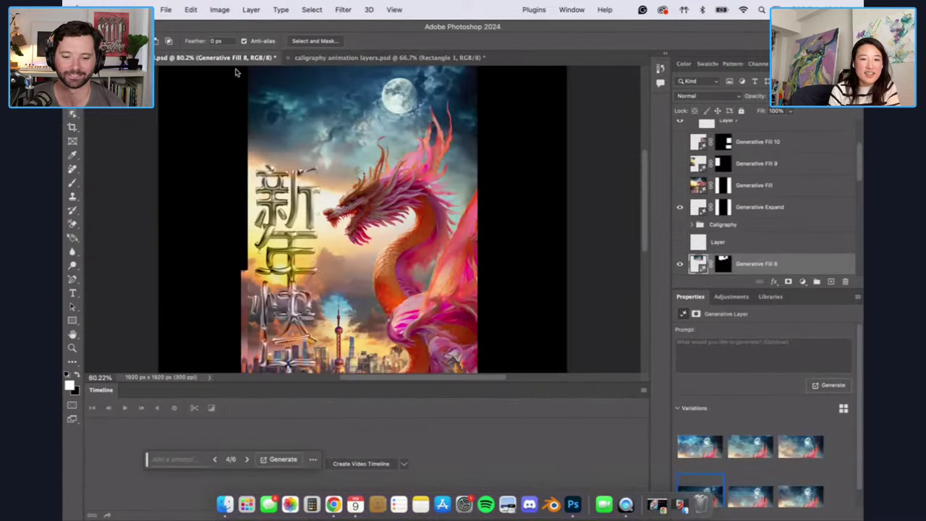
Step: Hide the Happy New Year Text calligraphy group, then bring the Instagram window back up
{"action": "scroll", "coordinate": [678, 166], "scroll_direction": "up", "scroll_amount": 3}
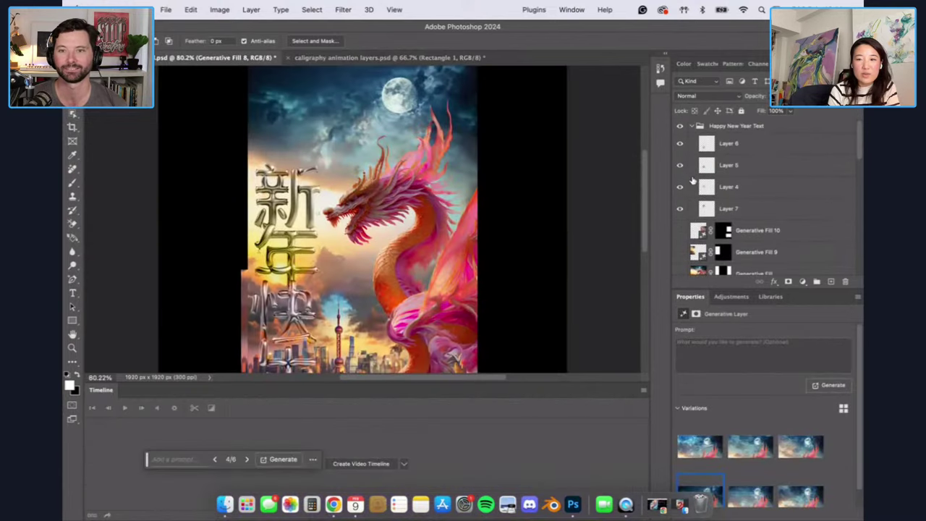
{"action": "left_click", "coordinate": [680, 126]}
{"action": "scroll", "coordinate": [584, 201], "scroll_direction": "up", "scroll_amount": 2}
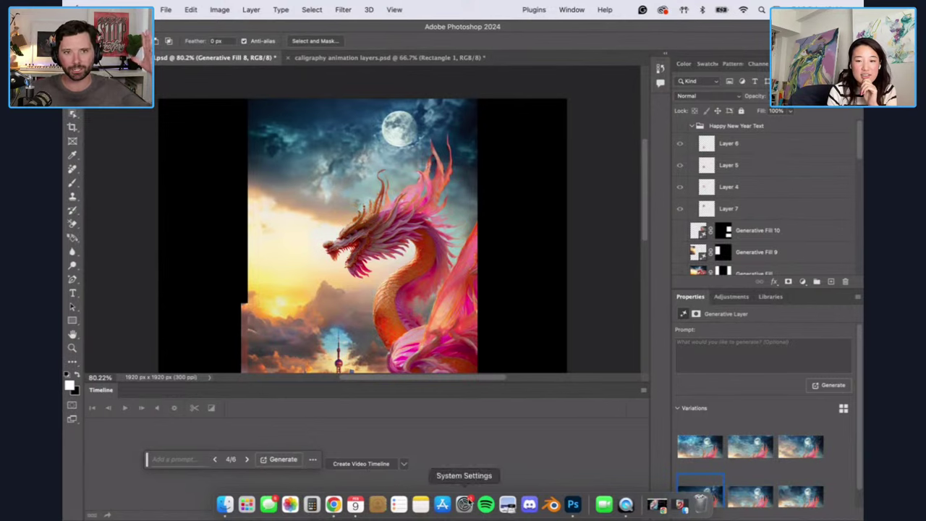
{"action": "left_click", "coordinate": [680, 504]}
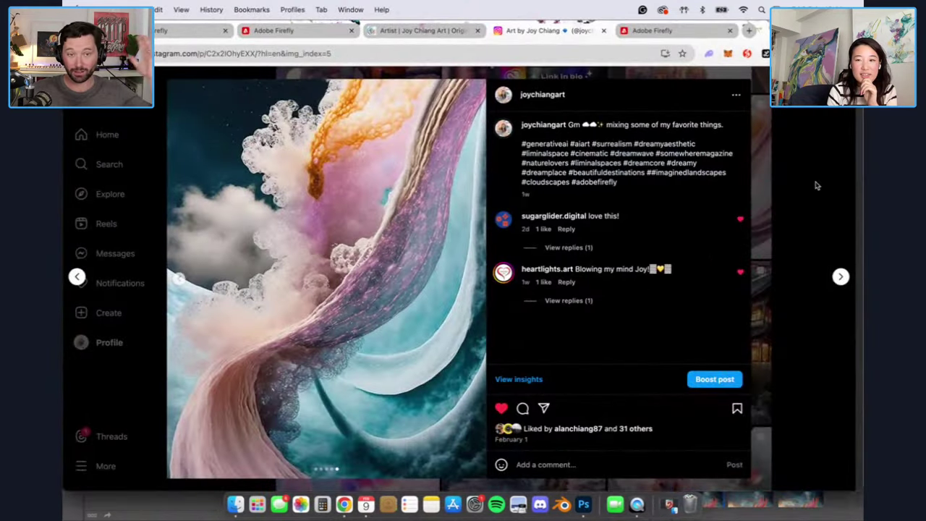
Step: Close the open post, scroll the profile grid, and open the dragon calligraphy post
{"action": "left_click", "coordinate": [783, 206]}
{"action": "scroll", "coordinate": [783, 207], "scroll_direction": "up", "scroll_amount": 5}
{"action": "scroll", "coordinate": [780, 209], "scroll_direction": "down", "scroll_amount": 3}
{"action": "scroll", "coordinate": [780, 209], "scroll_direction": "down", "scroll_amount": 10}
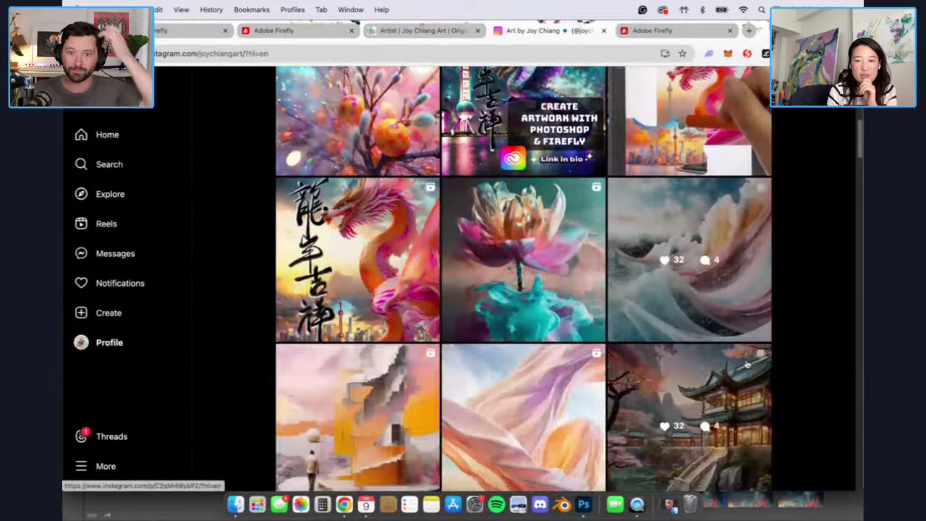
{"action": "scroll", "coordinate": [522, 288], "scroll_direction": "down", "scroll_amount": 5}
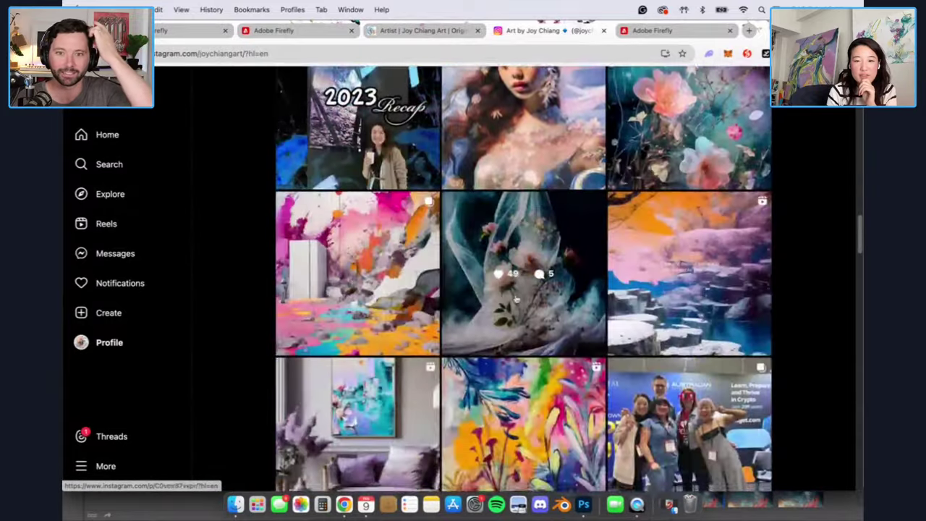
{"action": "scroll", "coordinate": [524, 289], "scroll_direction": "up", "scroll_amount": 15}
{"action": "scroll", "coordinate": [530, 290], "scroll_direction": "down", "scroll_amount": 4}
{"action": "scroll", "coordinate": [530, 290], "scroll_direction": "down", "scroll_amount": 5}
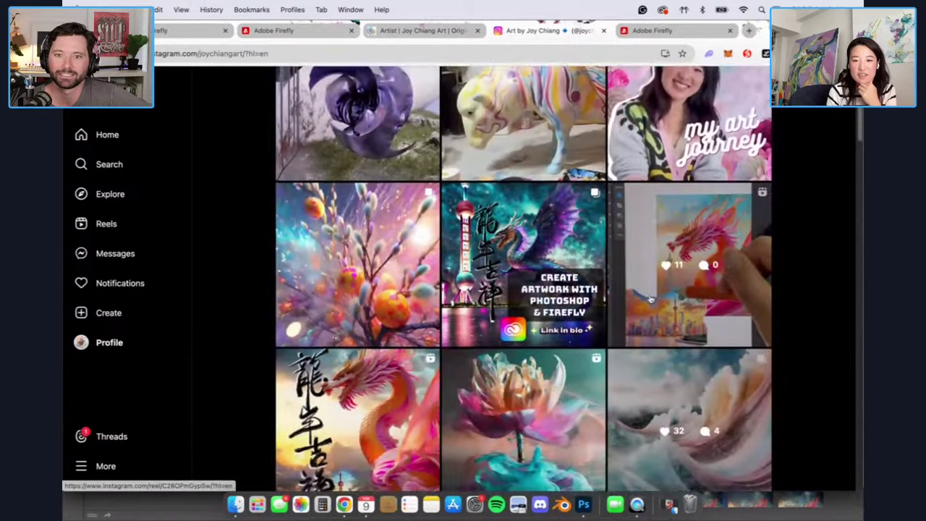
{"action": "left_click", "coordinate": [421, 362]}
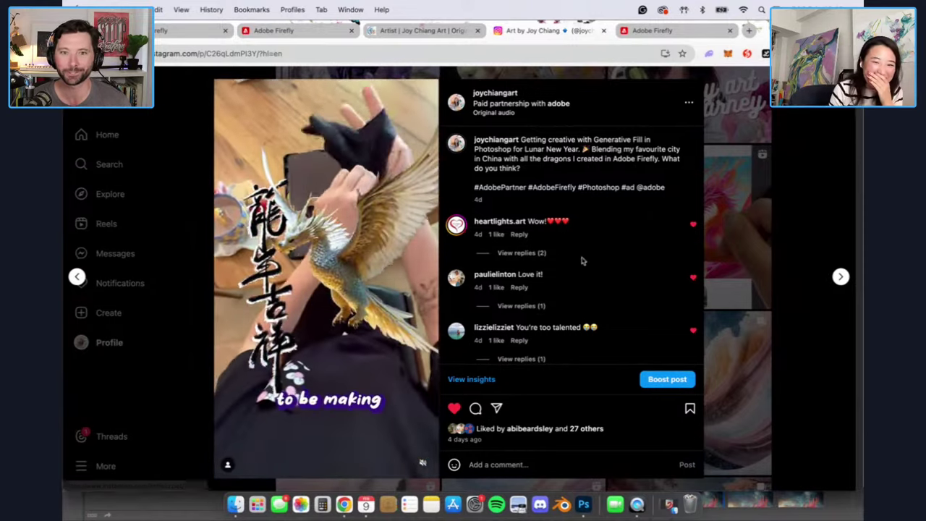
Step: Close the Lunar New Year dragon post and switch back to Photoshop
{"action": "left_click", "coordinate": [788, 228]}
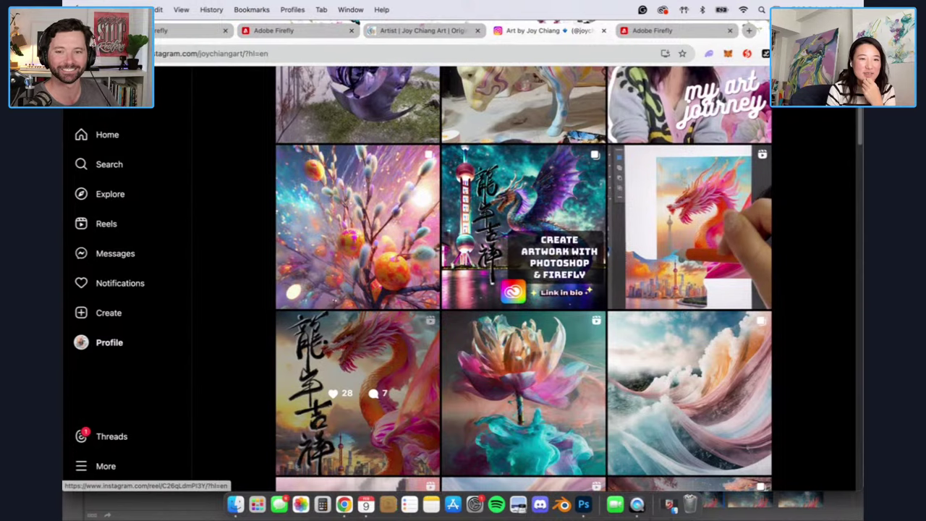
{"action": "key", "text": "super+Tab"}
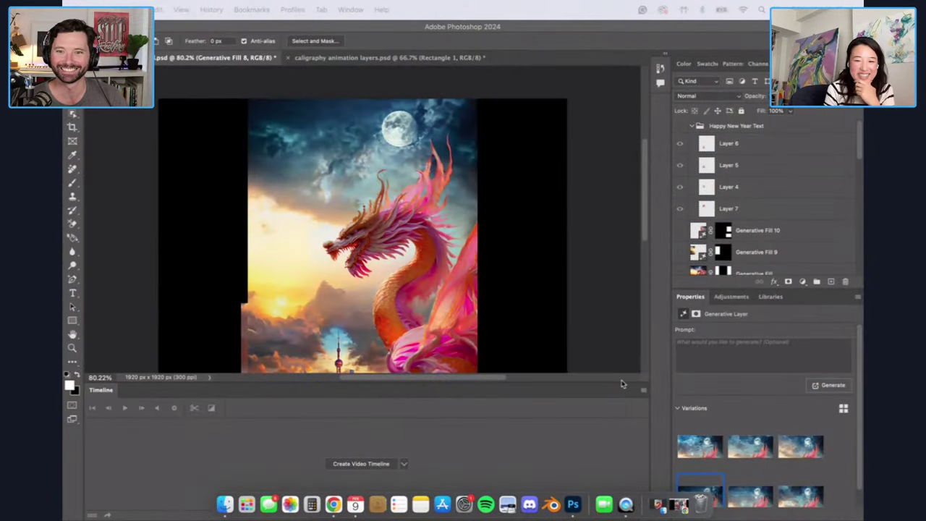
Step: Center the dragon poster horizontally and drag the Timeline divider down for more canvas room
{"action": "left_click_drag", "start_coordinate": [619, 383], "coordinate": [471, 387]}
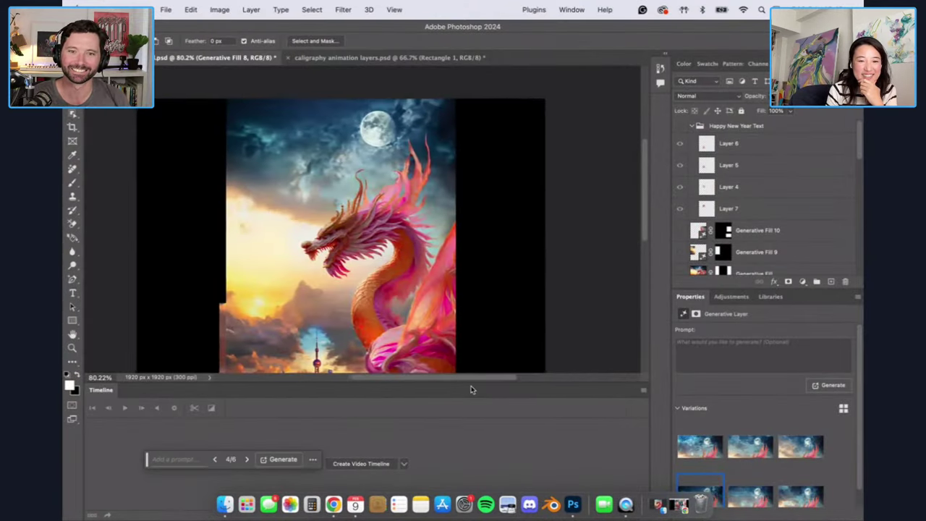
{"action": "left_click_drag", "start_coordinate": [620, 382], "coordinate": [612, 441]}
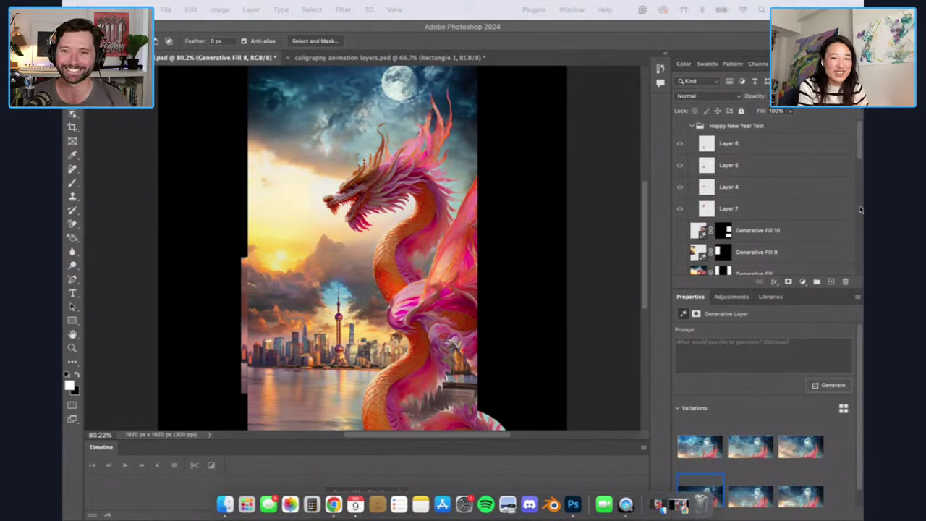
{"action": "scroll", "coordinate": [825, 183], "scroll_direction": "down", "scroll_amount": 3}
{"action": "scroll", "coordinate": [846, 164], "scroll_direction": "down", "scroll_amount": 2}
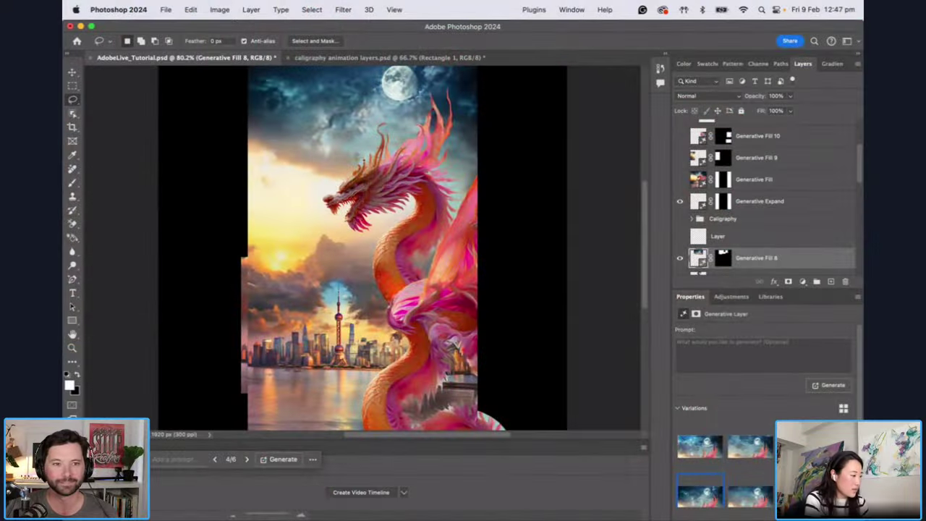
{"action": "key", "text": "super+Tab"}
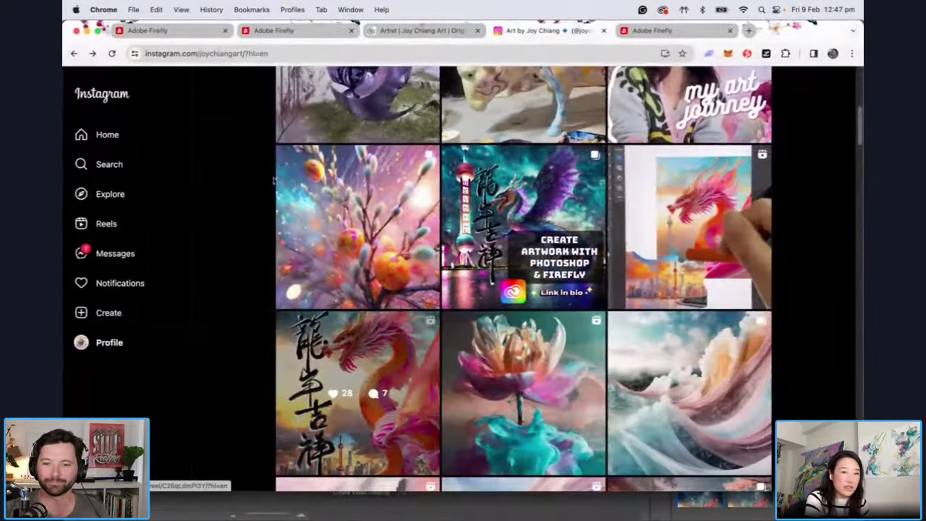
Step: Go to the Firefly tab with the dragon-flying-in-the-sky results and show the Themes style effects
{"action": "left_click", "coordinate": [681, 30]}
{"action": "left_click", "coordinate": [300, 30]}
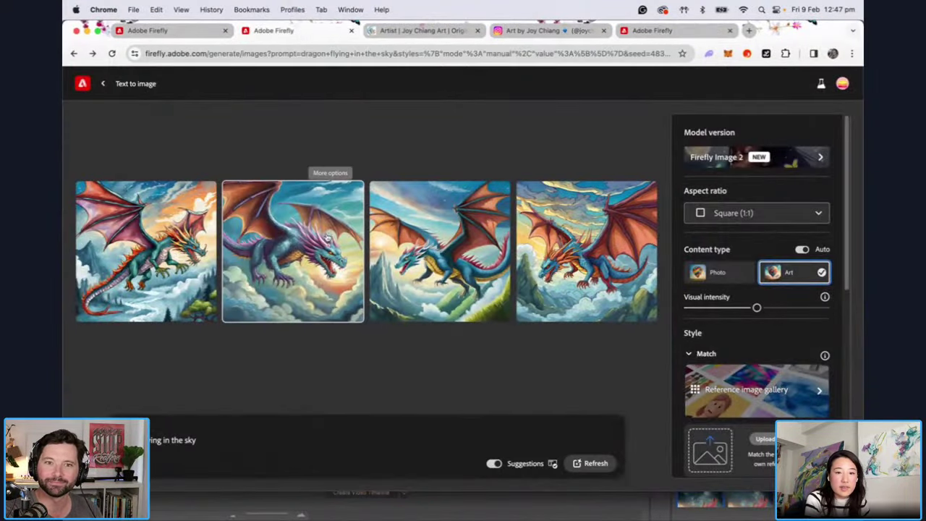
{"action": "scroll", "coordinate": [759, 330], "scroll_direction": "down", "scroll_amount": 5}
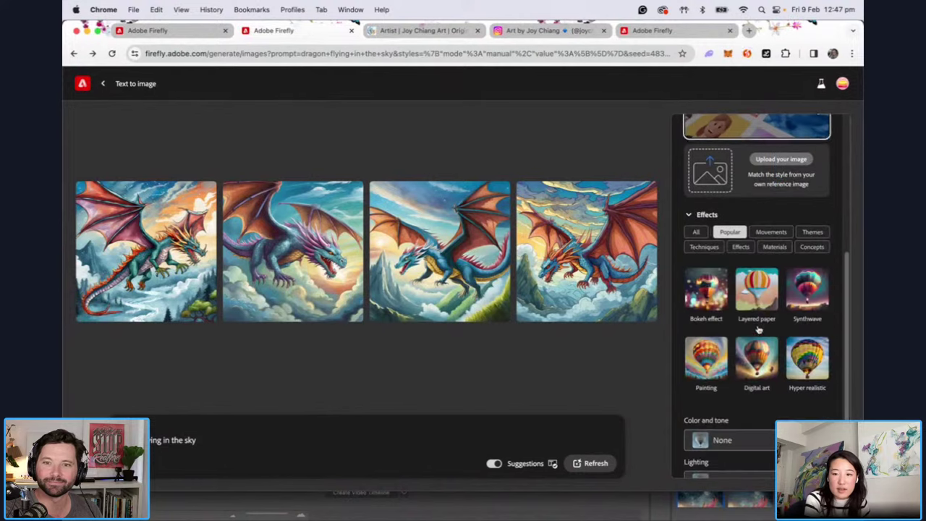
{"action": "left_click", "coordinate": [805, 233]}
Step: Show the Techniques style effects, then open the Firefly Favorites gallery
{"action": "scroll", "coordinate": [798, 314], "scroll_direction": "down", "scroll_amount": 6}
{"action": "scroll", "coordinate": [801, 297], "scroll_direction": "down", "scroll_amount": 3}
{"action": "scroll", "coordinate": [801, 289], "scroll_direction": "up", "scroll_amount": 1}
{"action": "scroll", "coordinate": [782, 224], "scroll_direction": "up", "scroll_amount": 1}
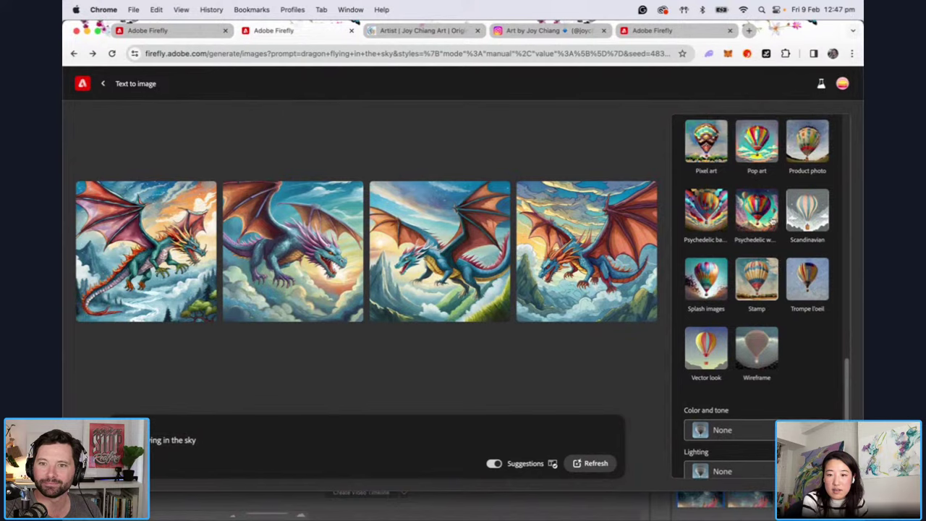
{"action": "scroll", "coordinate": [759, 253], "scroll_direction": "up", "scroll_amount": 5}
{"action": "left_click", "coordinate": [702, 223]}
{"action": "scroll", "coordinate": [747, 266], "scroll_direction": "down", "scroll_amount": 5}
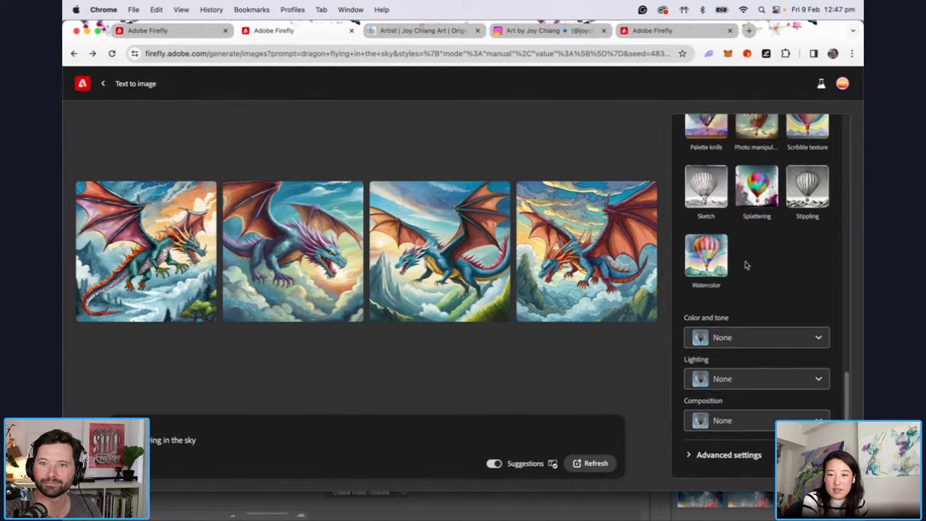
{"action": "scroll", "coordinate": [751, 274], "scroll_direction": "up", "scroll_amount": 2}
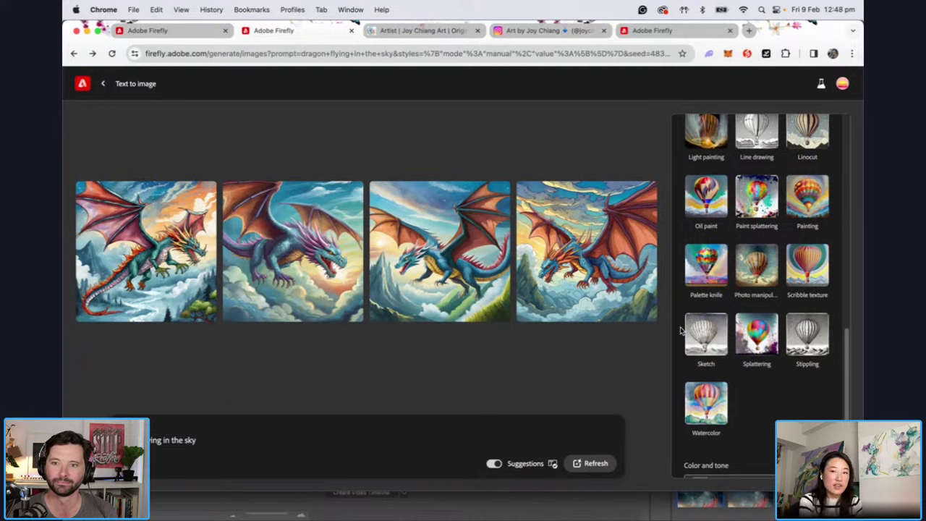
{"action": "scroll", "coordinate": [712, 345], "scroll_direction": "up", "scroll_amount": 10}
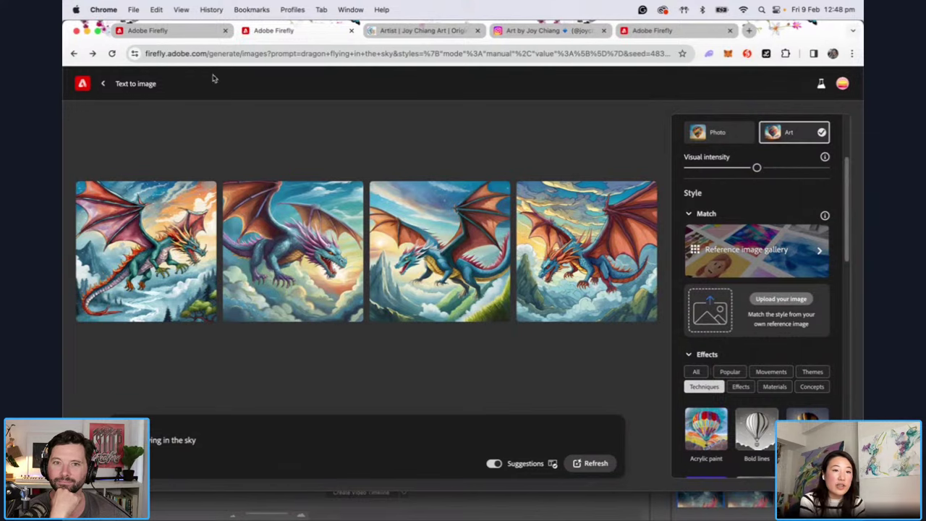
{"action": "left_click", "coordinate": [196, 32]}
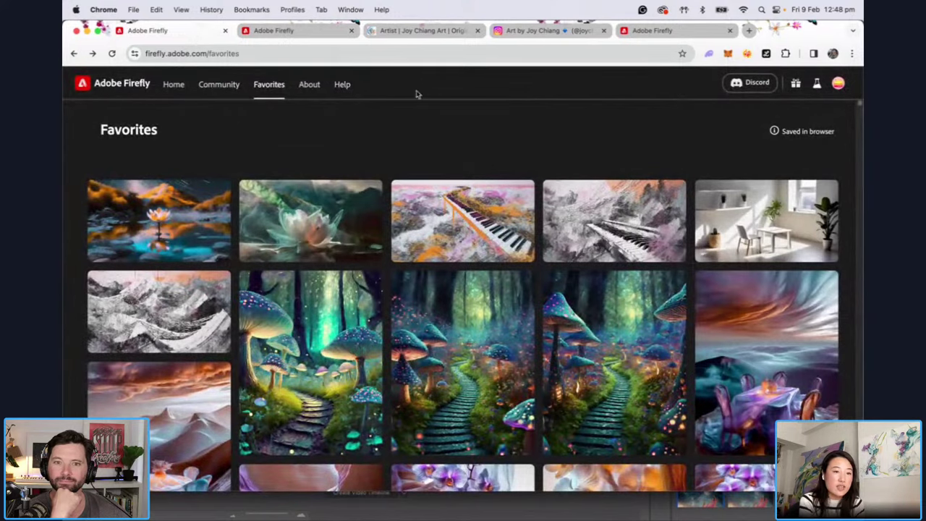
Step: Scroll through the Favorites gallery's lotus, dragon-over-city and fabric-draped flower images
{"action": "scroll", "coordinate": [832, 149], "scroll_direction": "down", "scroll_amount": 5}
{"action": "scroll", "coordinate": [841, 145], "scroll_direction": "down", "scroll_amount": 10}
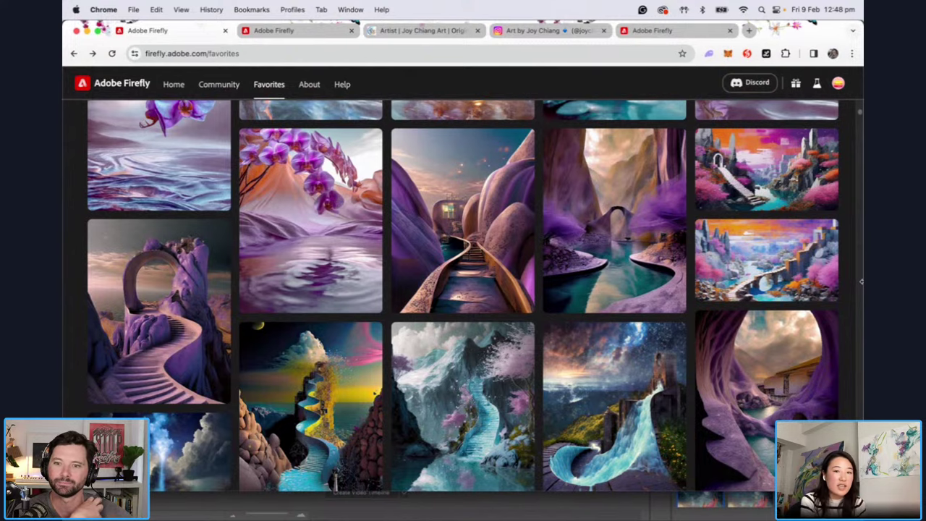
{"action": "scroll", "coordinate": [860, 282], "scroll_direction": "down", "scroll_amount": 15}
{"action": "scroll", "coordinate": [860, 309], "scroll_direction": "down", "scroll_amount": 5}
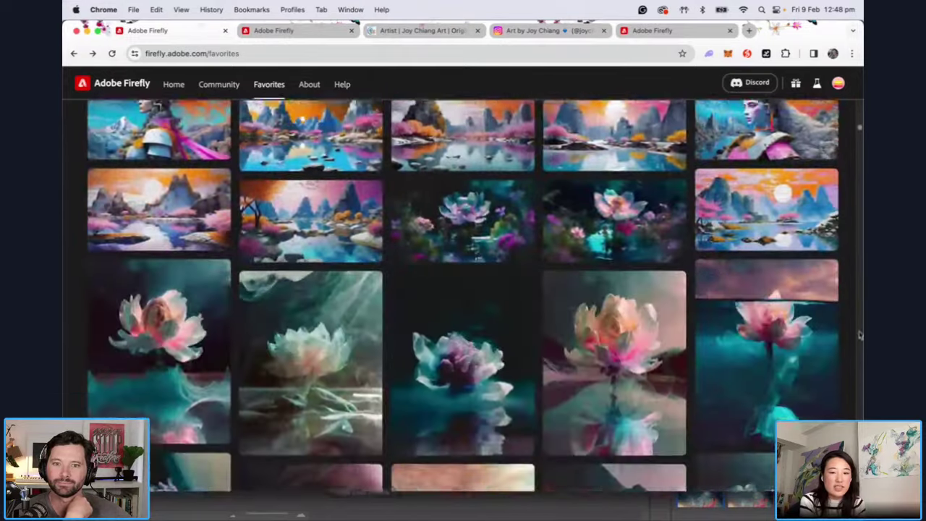
{"action": "scroll", "coordinate": [860, 334], "scroll_direction": "down", "scroll_amount": 15}
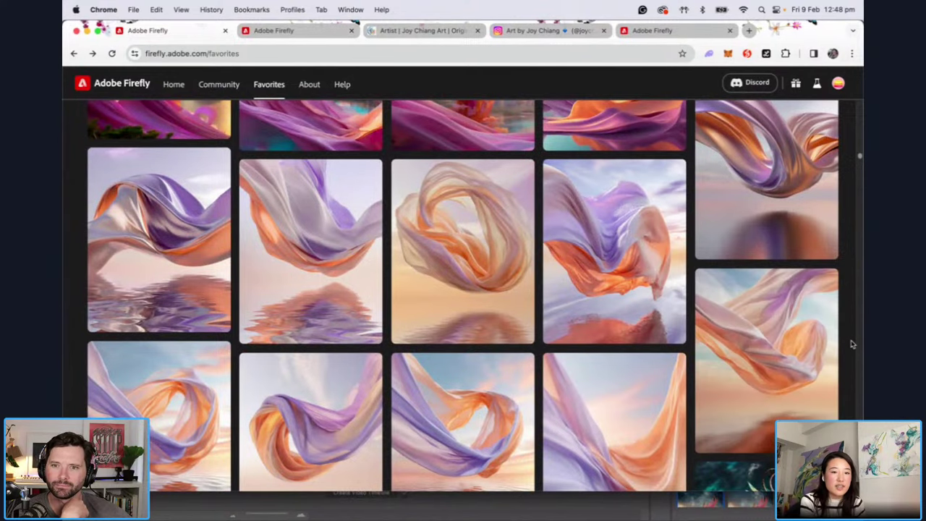
{"action": "scroll", "coordinate": [852, 345], "scroll_direction": "down", "scroll_amount": 3}
{"action": "scroll", "coordinate": [852, 345], "scroll_direction": "down", "scroll_amount": 20}
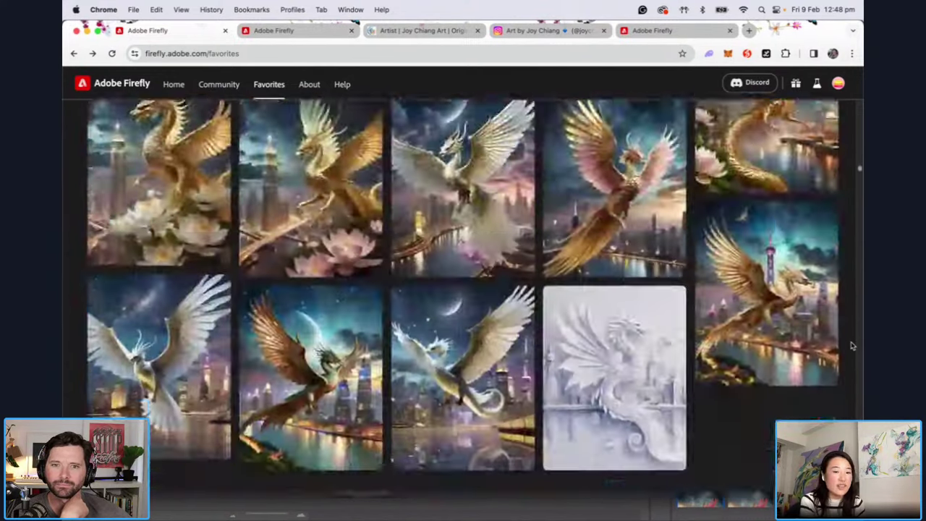
{"action": "scroll", "coordinate": [852, 341], "scroll_direction": "down", "scroll_amount": 10}
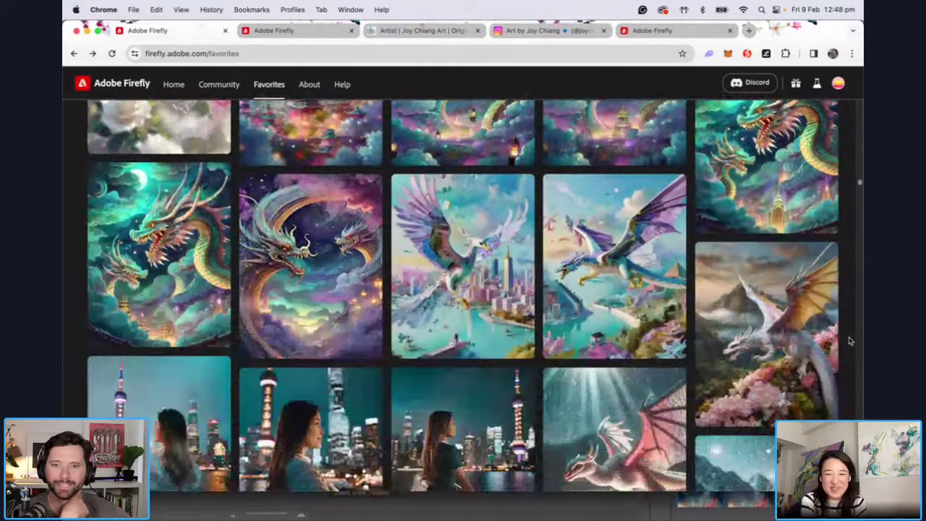
{"action": "scroll", "coordinate": [850, 339], "scroll_direction": "down", "scroll_amount": 4}
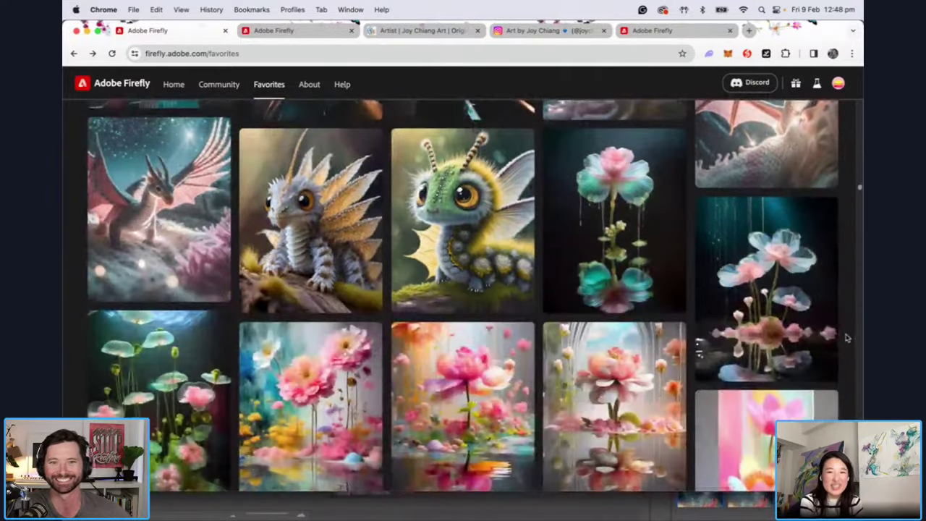
{"action": "scroll", "coordinate": [841, 332], "scroll_direction": "down", "scroll_amount": 15}
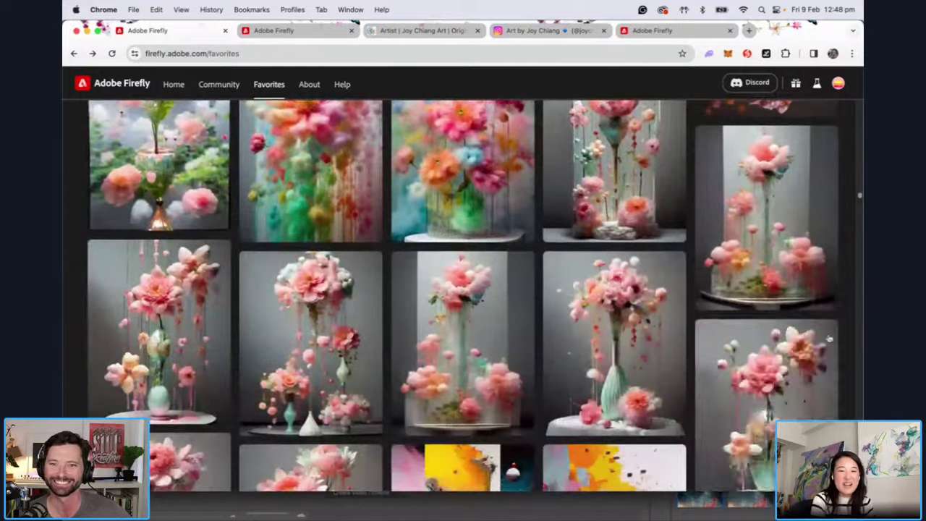
{"action": "scroll", "coordinate": [860, 332], "scroll_direction": "down", "scroll_amount": 15}
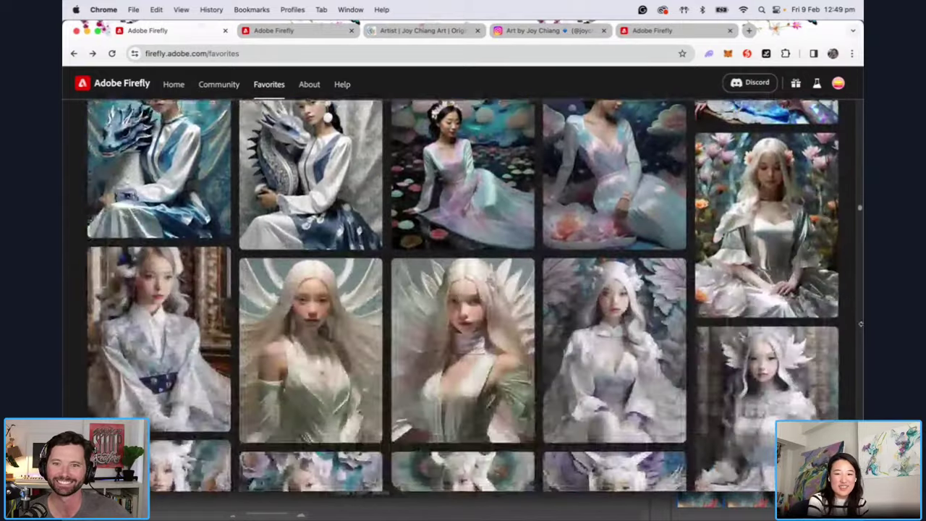
{"action": "scroll", "coordinate": [860, 319], "scroll_direction": "down", "scroll_amount": 10}
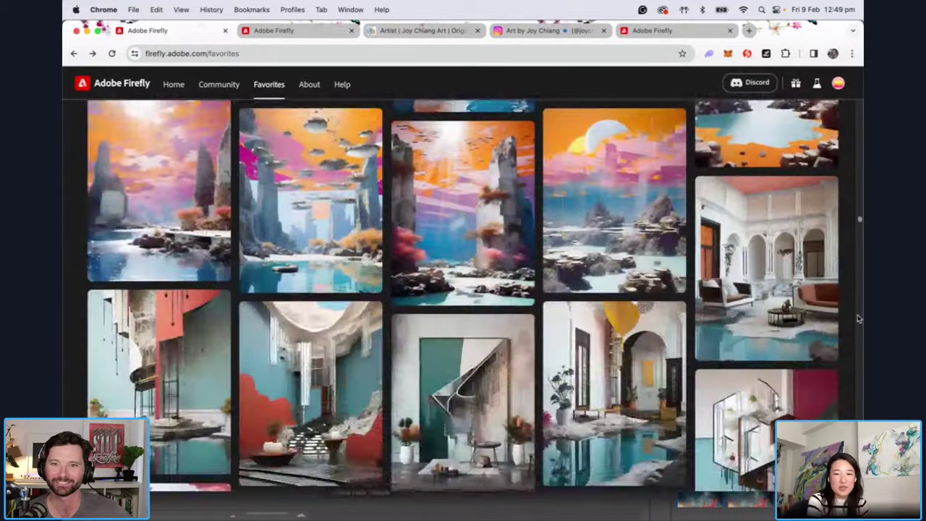
{"action": "scroll", "coordinate": [859, 318], "scroll_direction": "down", "scroll_amount": 15}
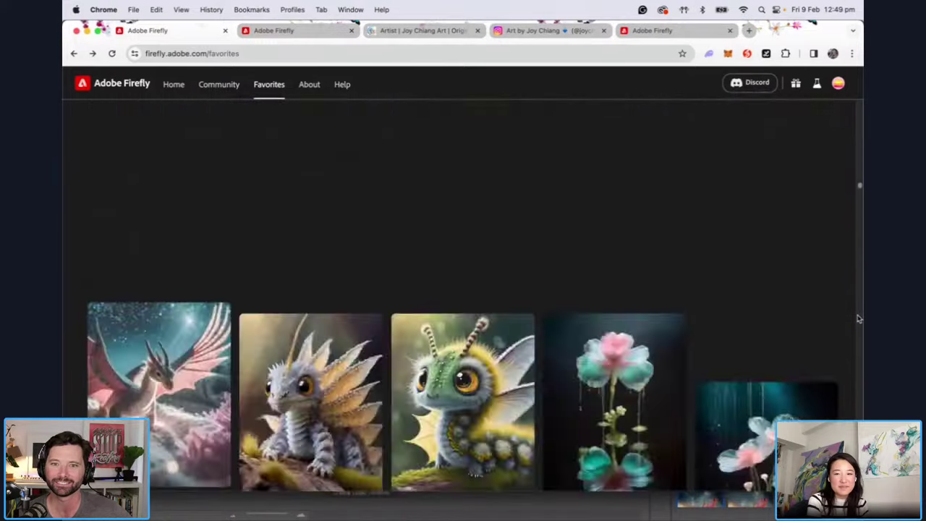
{"action": "scroll", "coordinate": [859, 318], "scroll_direction": "up", "scroll_amount": 10}
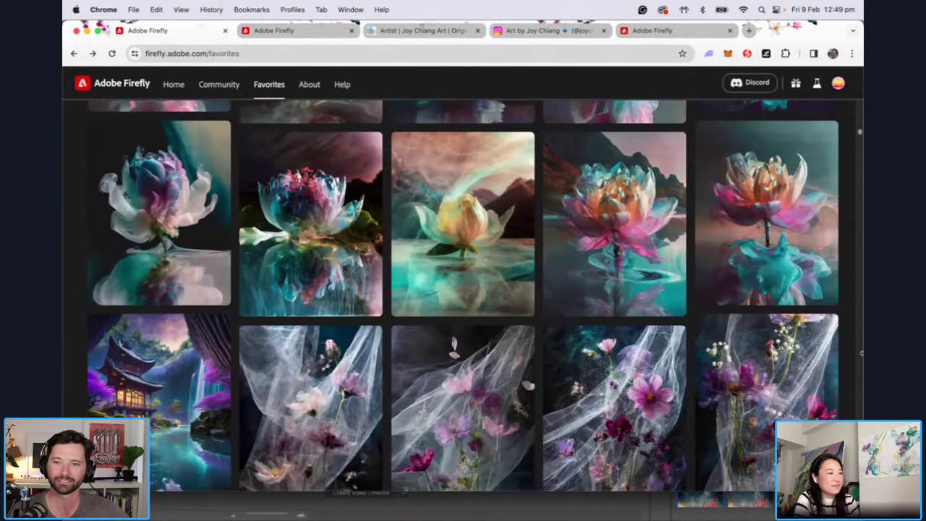